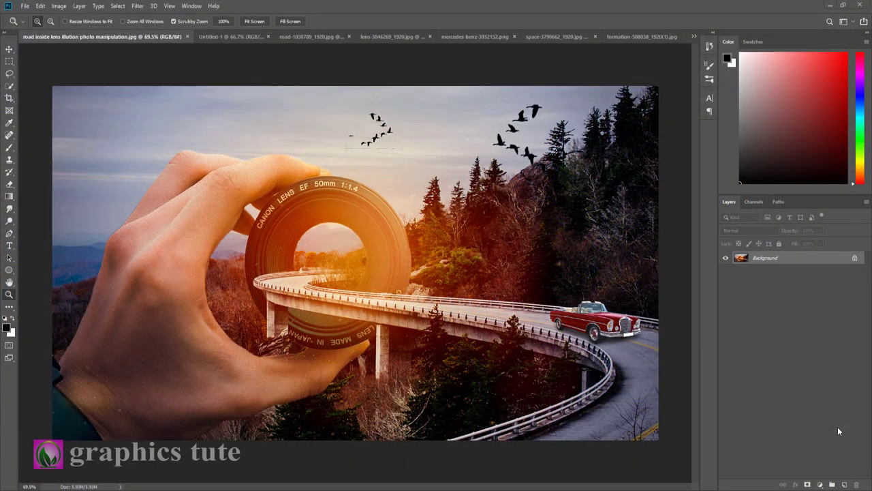
Switch to the blank white Untitled-1 document
click(222, 36)
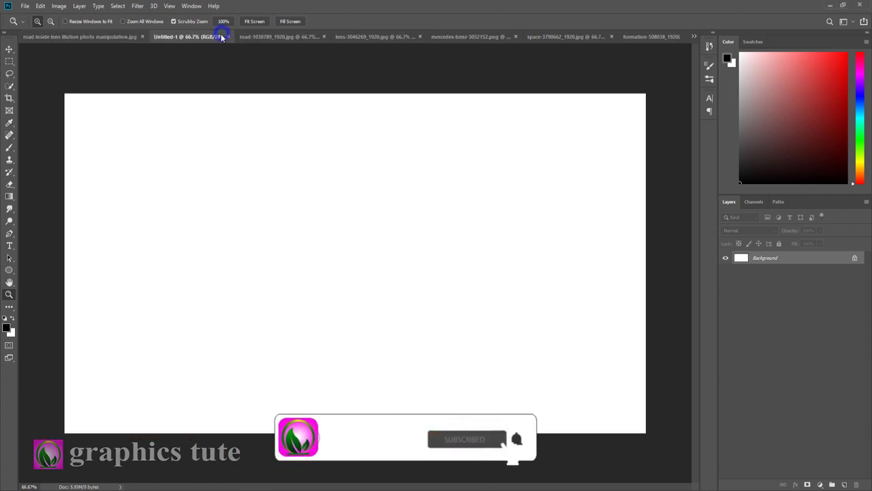
Unlock the canvas background as Layer 0 and confirm its 1920×1080 px, 72 ppi image size
click(853, 259)
click(59, 6)
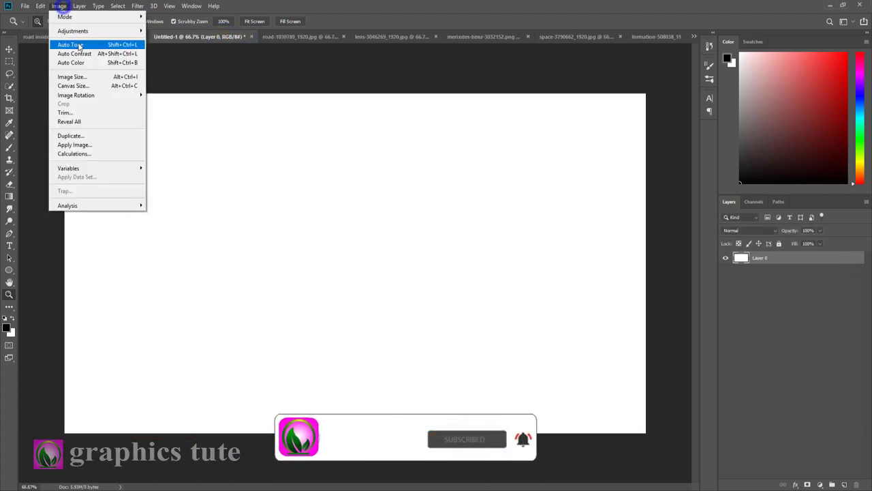
click(82, 76)
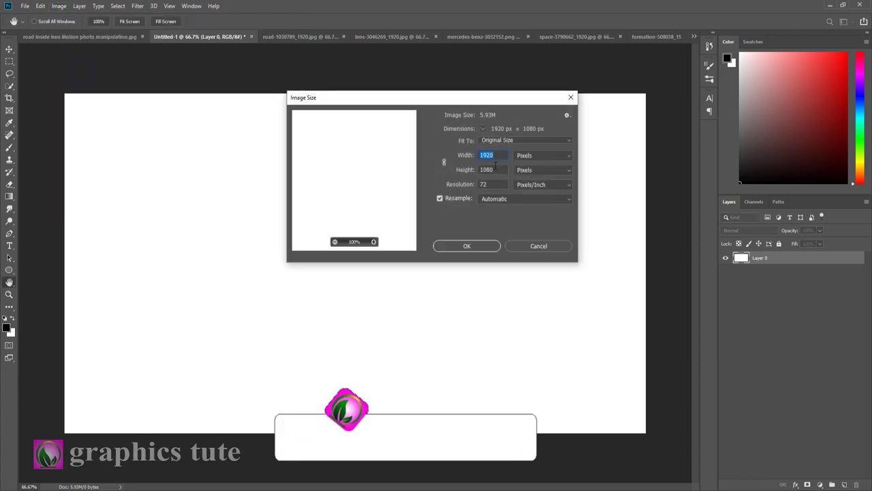
double_click(496, 155)
click(491, 169)
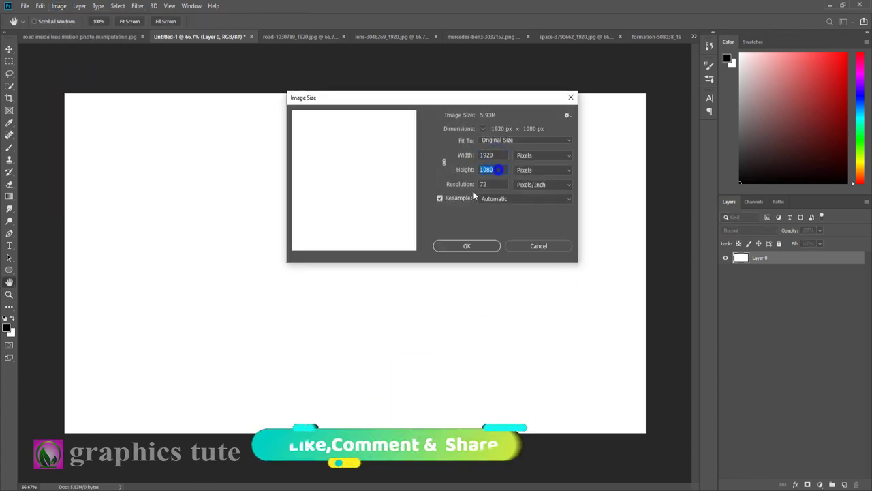
click(487, 184)
click(464, 245)
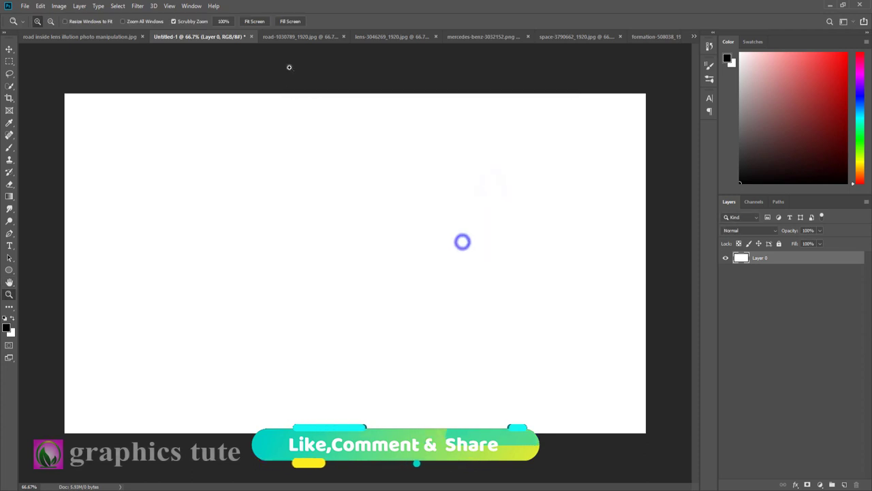
click(277, 36)
Unlock the road photo and drag it into Untitled-1 as Layer 1
click(9, 50)
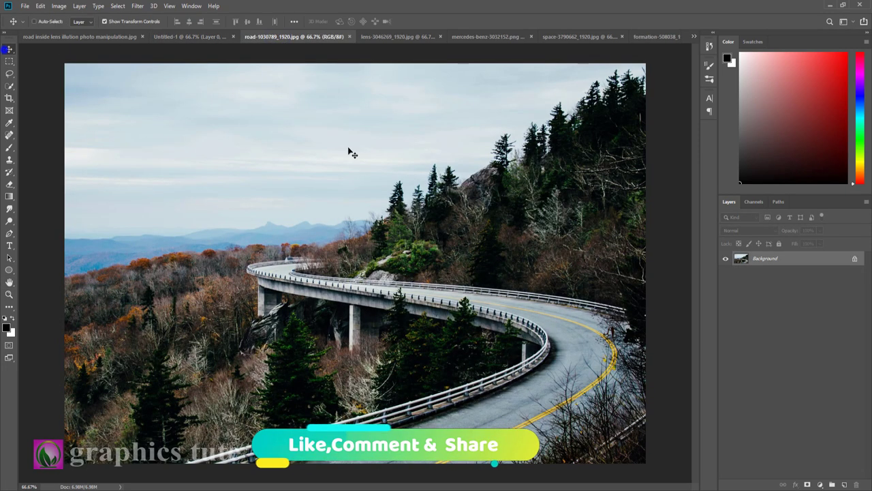
click(851, 260)
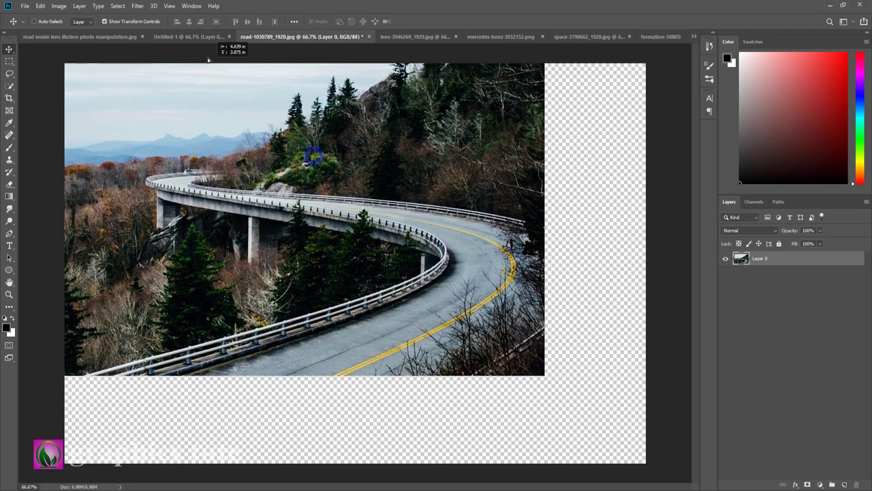
mouse_move(313, 162)
mouse_down()
mouse_move(207, 46)
mouse_move(498, 258)
mouse_move(452, 293)
mouse_up()
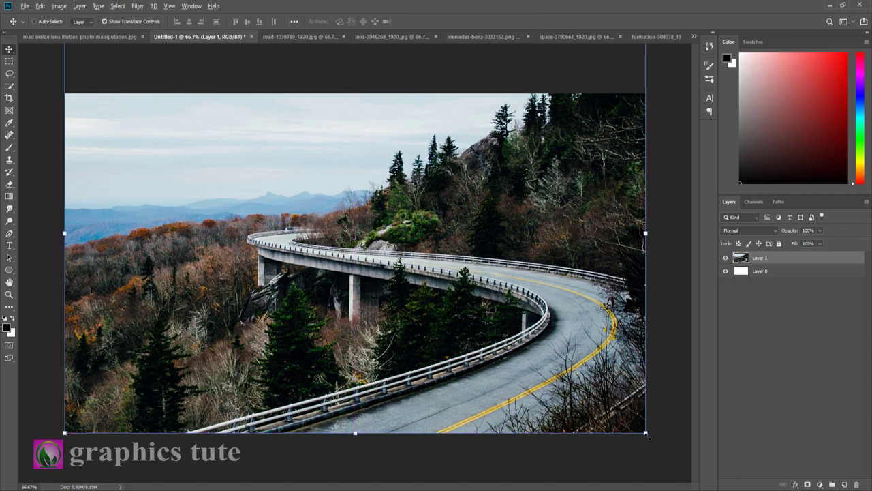
Enlarge the road layer to about 117% and shift it to fill the canvas
drag(647, 434, 701, 443)
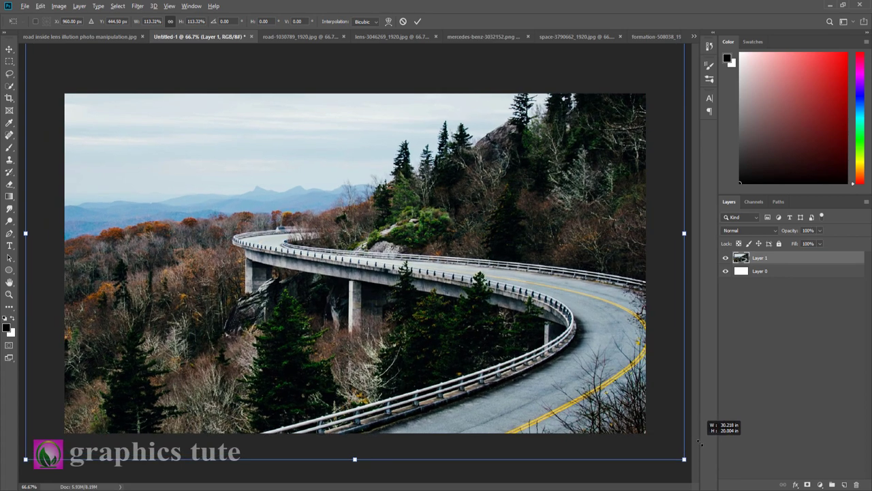
drag(700, 443, 709, 450)
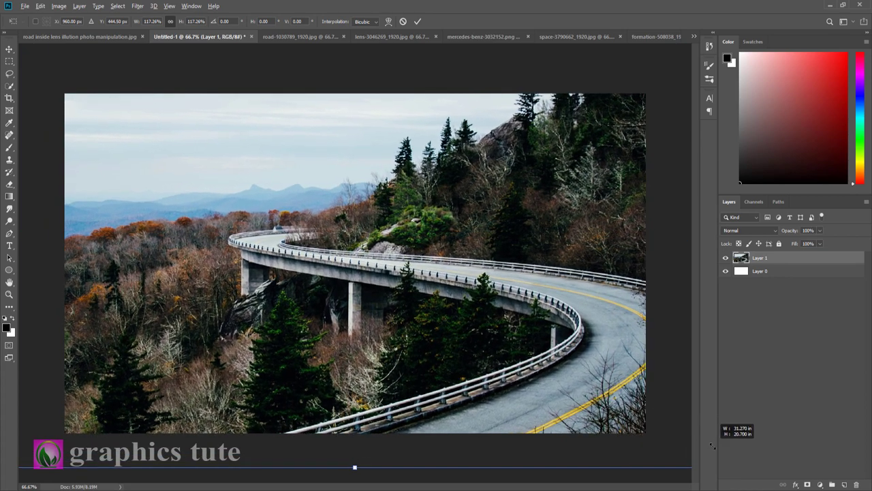
drag(631, 439, 631, 441)
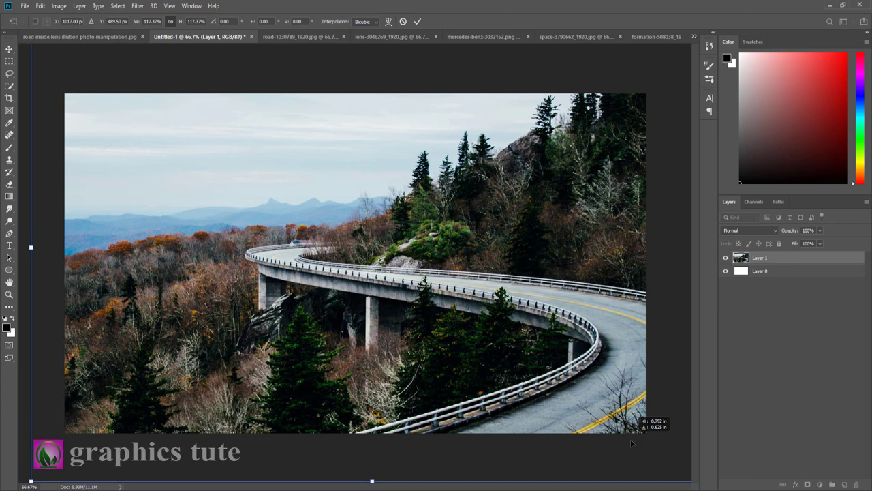
drag(631, 442, 631, 444)
click(418, 22)
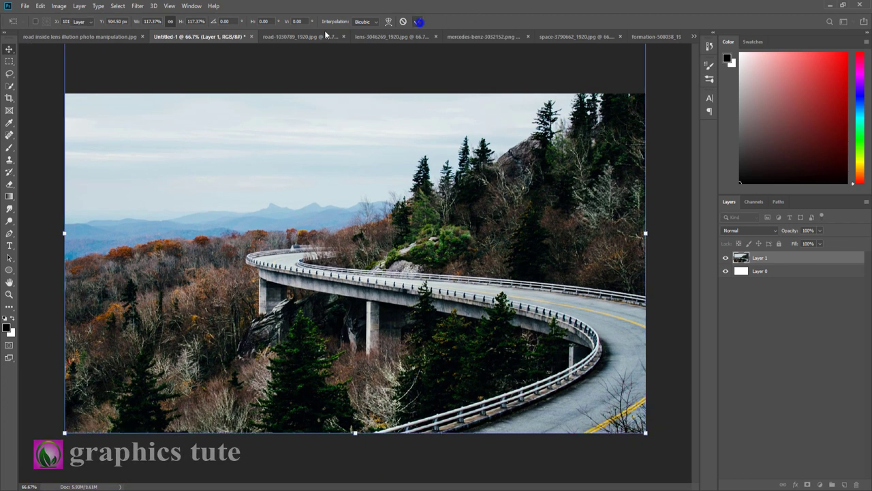
click(404, 36)
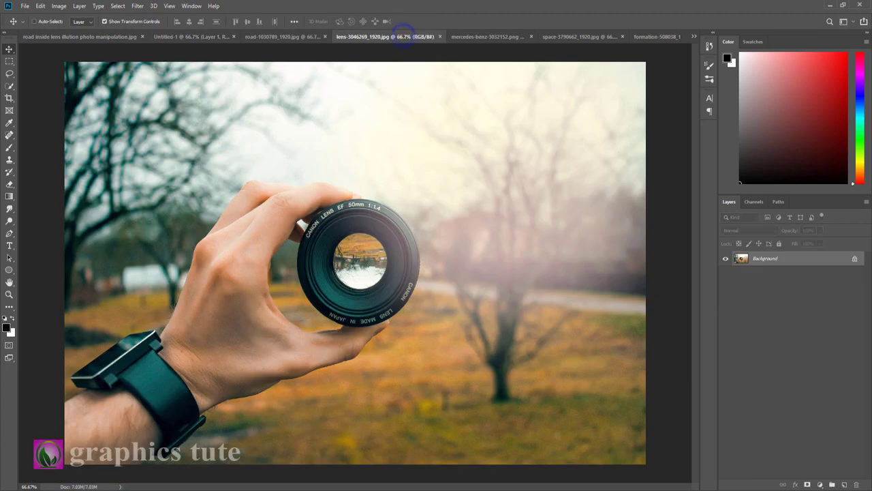
Unlock the lens photo's background and zoom in on the hand and watch
click(856, 260)
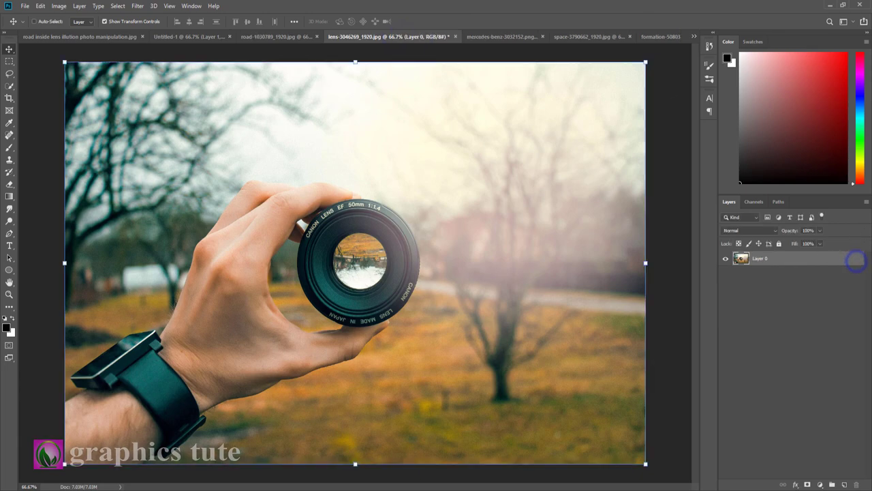
key(z)
mouse_move(397, 406)
mouse_down()
mouse_move(376, 391)
mouse_move(409, 323)
mouse_move(374, 427)
mouse_up()
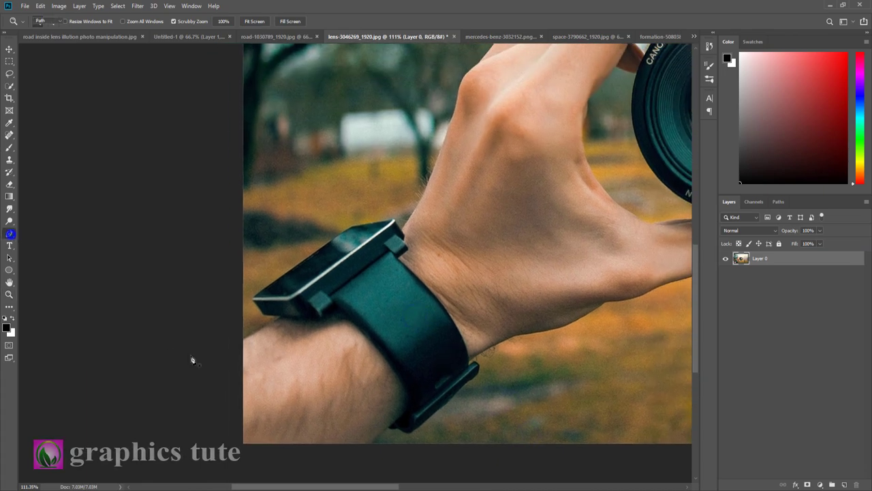
Pen-trace around the watch, back of the hand, fingertips and top of the lens
key(p)
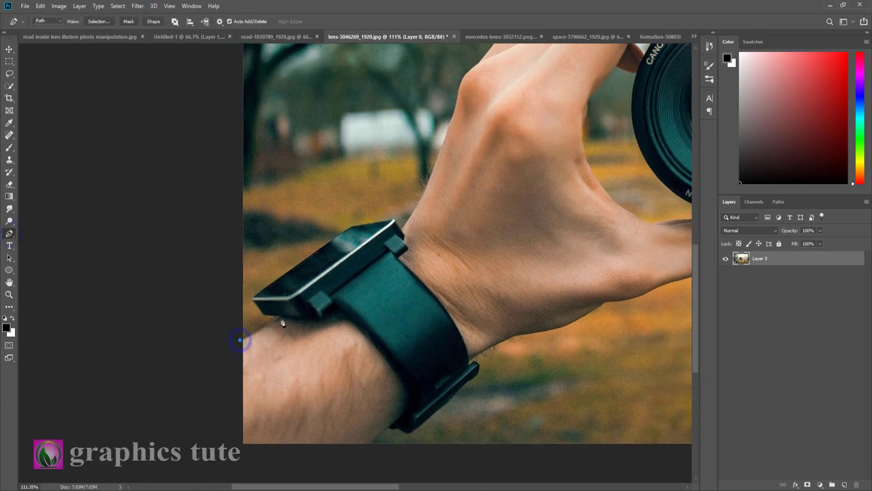
click(282, 317)
click(263, 315)
click(253, 298)
click(339, 235)
click(392, 222)
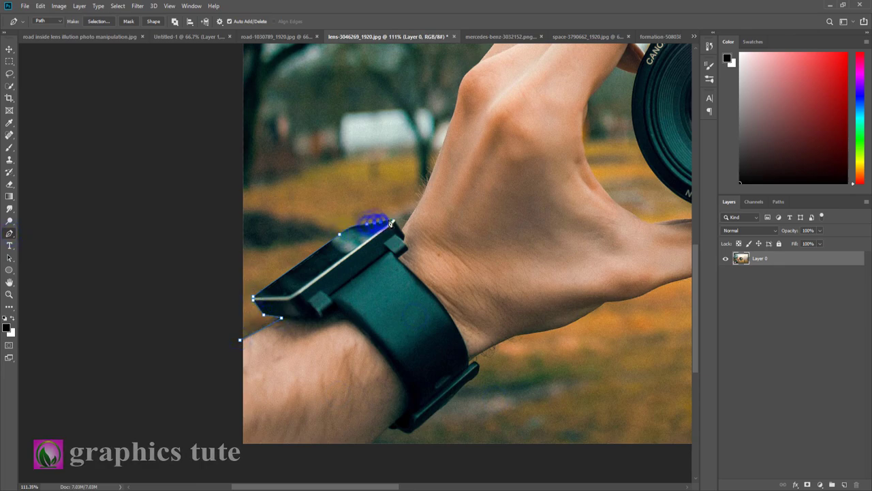
drag(448, 108, 320, 232)
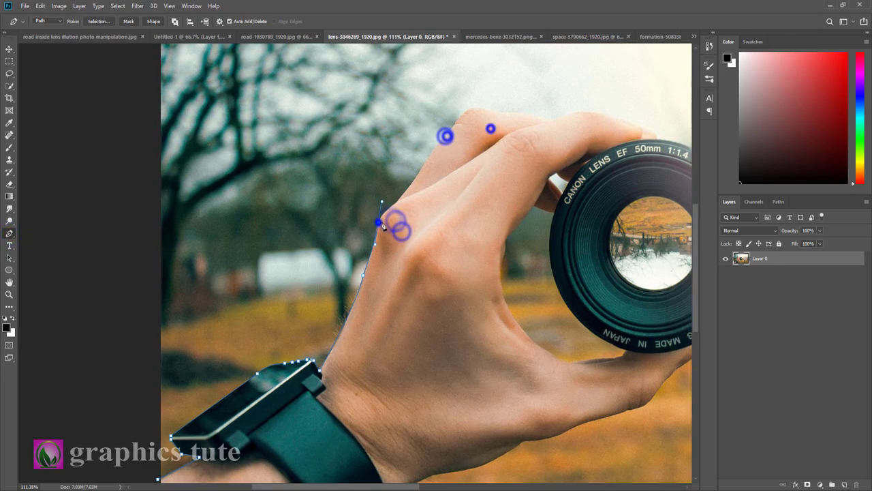
click(398, 197)
drag(401, 201, 342, 312)
drag(383, 241, 425, 246)
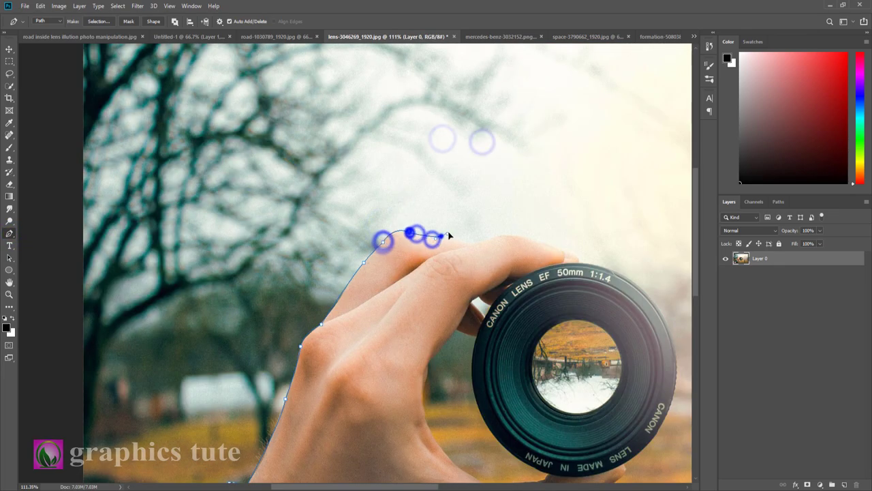
click(441, 237)
click(468, 244)
click(501, 237)
click(541, 244)
click(579, 260)
drag(679, 343, 569, 232)
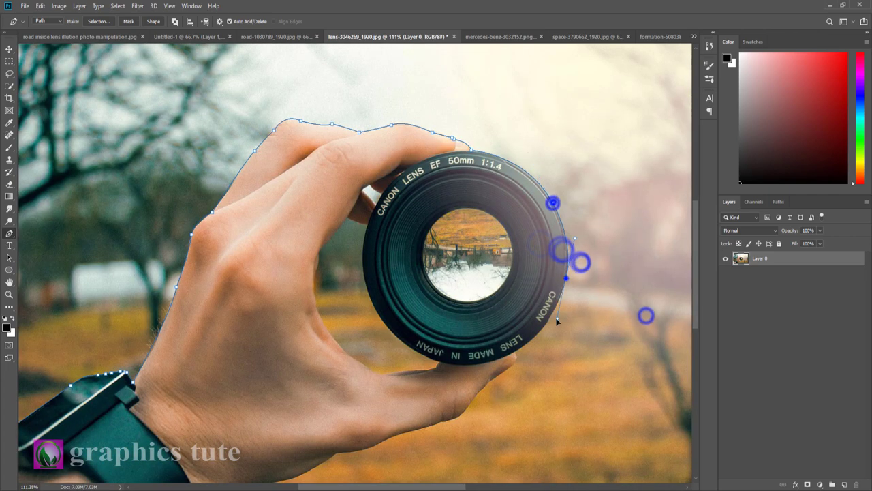
Continue the path down the lens side, fingers, wrist and watch strap, closing it
click(565, 277)
click(533, 336)
drag(532, 336, 537, 204)
click(519, 232)
click(481, 260)
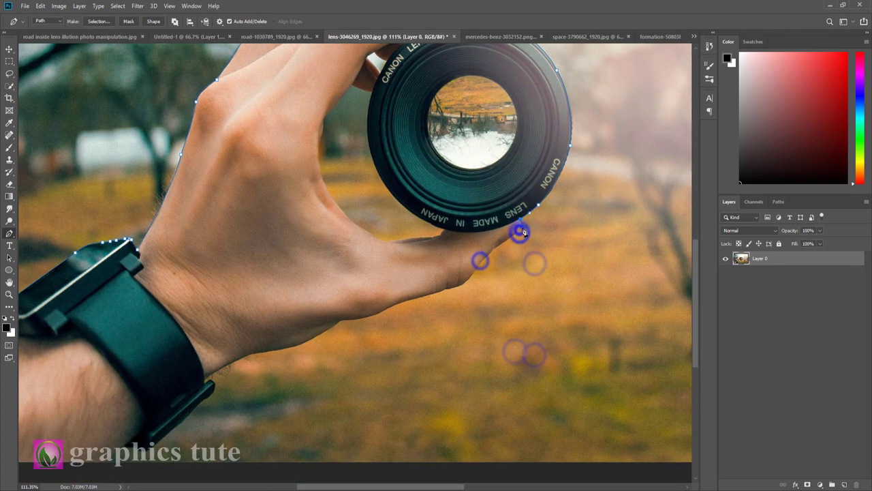
click(496, 247)
click(472, 273)
click(452, 289)
click(424, 297)
drag(578, 229, 565, 126)
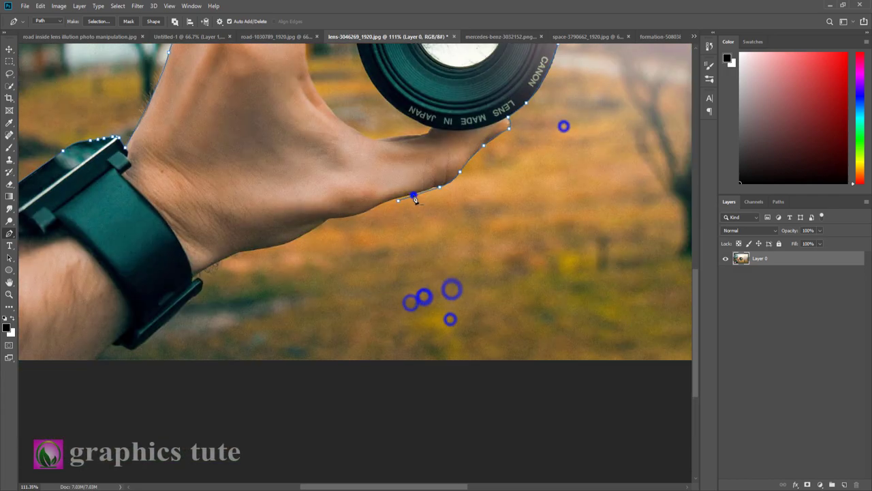
click(412, 195)
click(375, 207)
click(331, 220)
drag(364, 254, 540, 205)
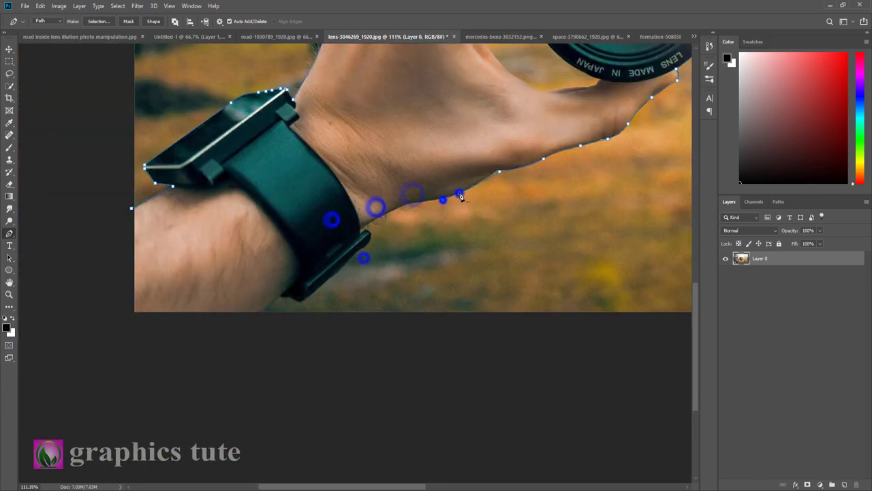
click(464, 190)
click(447, 197)
drag(380, 217, 417, 203)
click(451, 186)
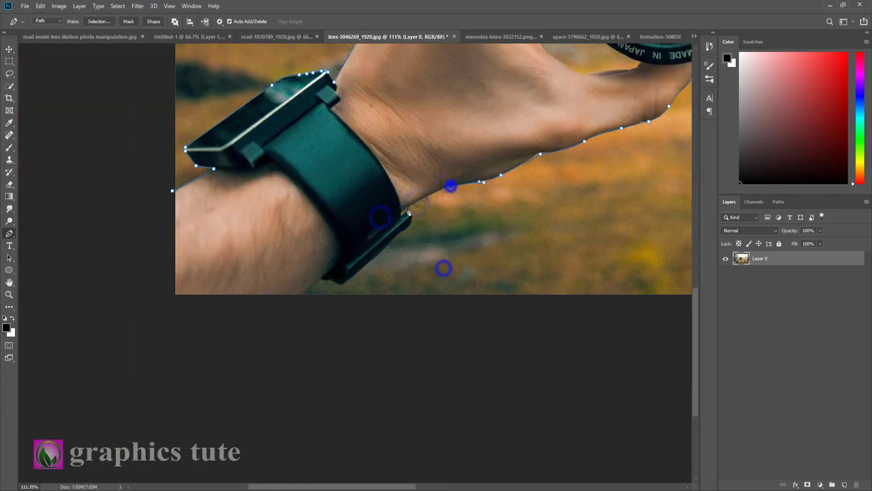
click(406, 213)
click(389, 243)
click(352, 277)
drag(343, 284, 322, 280)
click(301, 306)
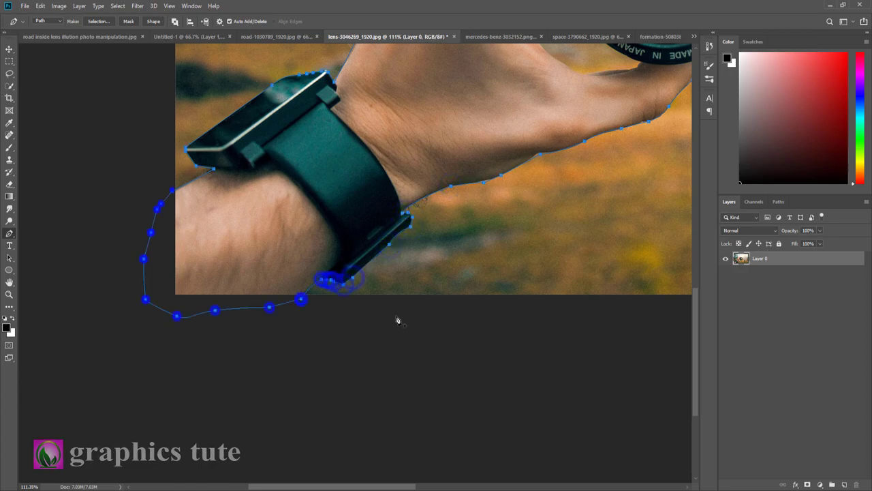
Turn the closed path into a selection and mask out everything outside the hand
right_click(229, 266)
click(252, 306)
click(808, 485)
key(ctrl+plus)
Trace a closed Pen path around the gap beside the finger
click(288, 171)
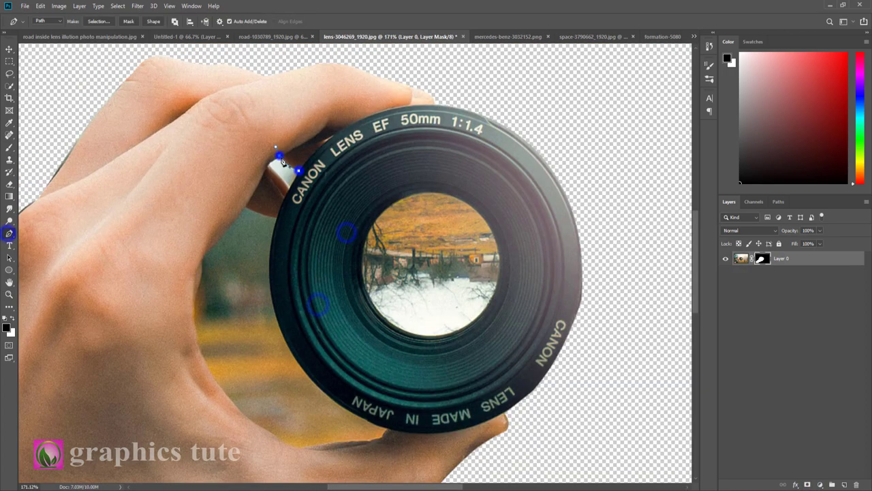
key(ctrl+d)
click(244, 207)
drag(204, 261, 199, 271)
click(199, 288)
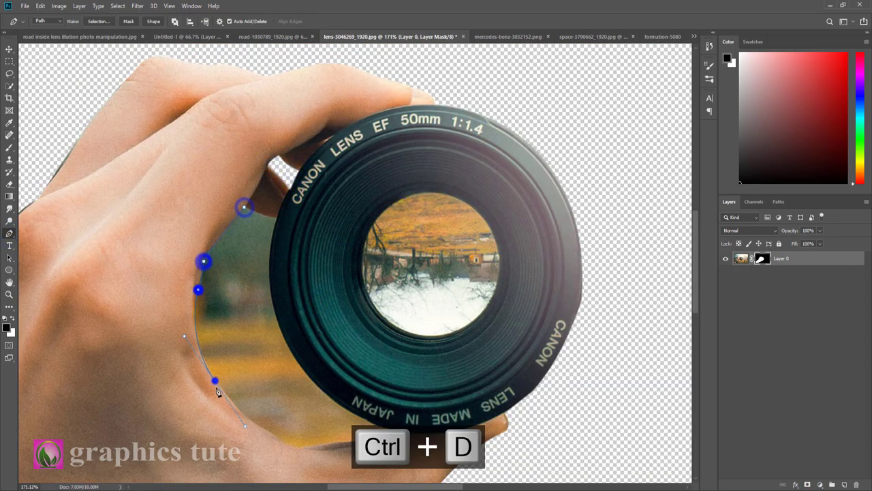
click(215, 380)
click(264, 428)
click(300, 447)
key(ctrl+z)
click(297, 447)
click(302, 366)
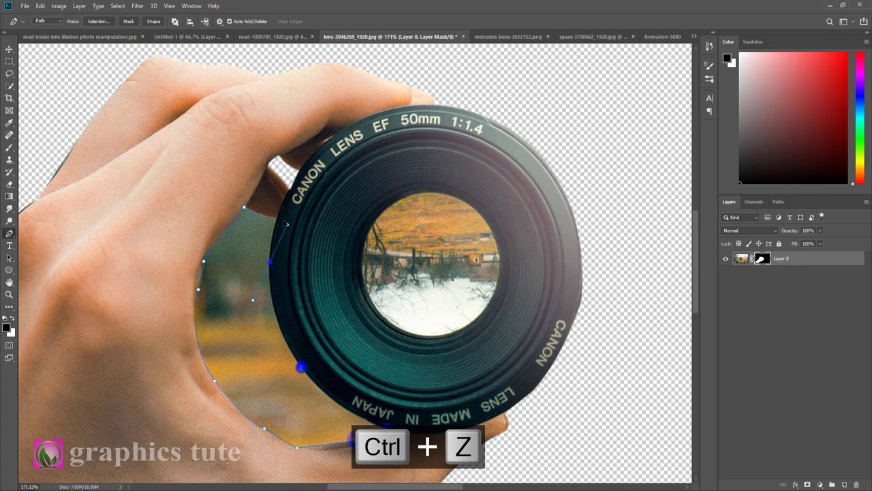
click(268, 258)
Turn the finger-gap path into a selection and clear it from the mask
click(276, 219)
right_click(247, 261)
click(276, 299)
key(ctrl+d)
Trace the inner lens opening and cut it out of the mask
click(482, 215)
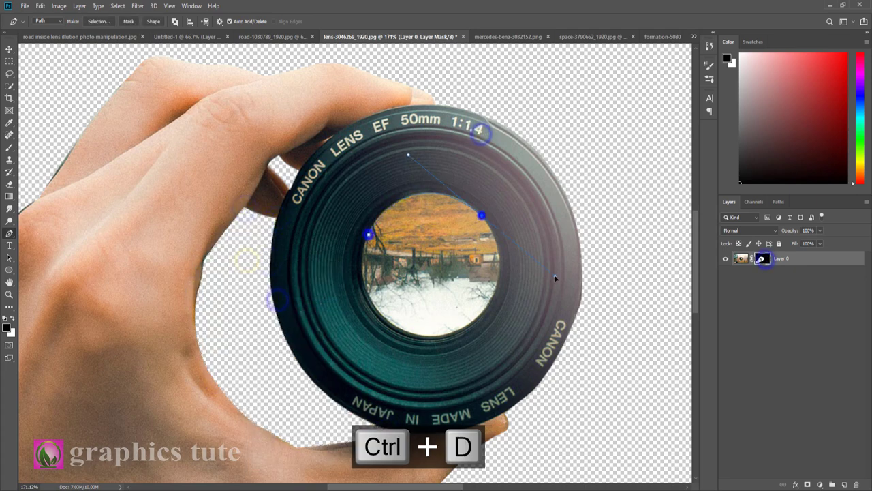
click(495, 286)
click(445, 334)
click(385, 320)
click(365, 315)
key(ctrl+z)
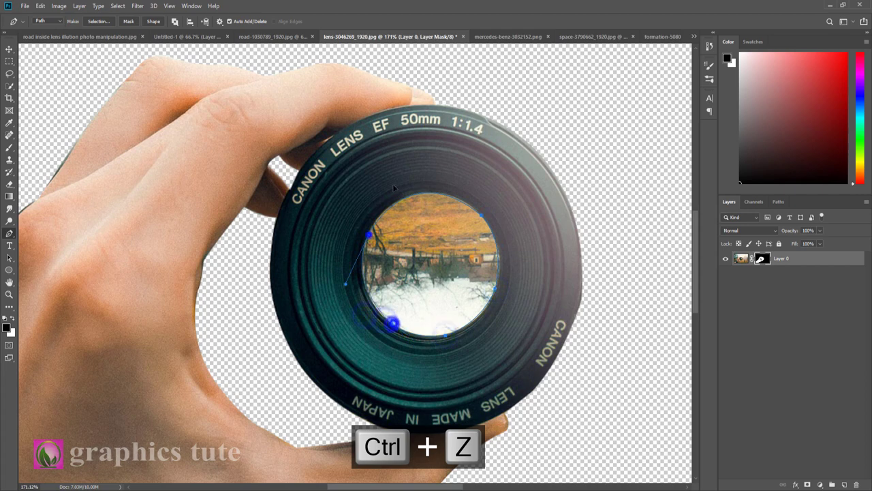
click(368, 234)
key(ctrl+Return)
key(alt+BackSpace)
key(ctrl+0)
Refine the layer mask in Select and Mask with a 1 px edge radius
right_click(761, 260)
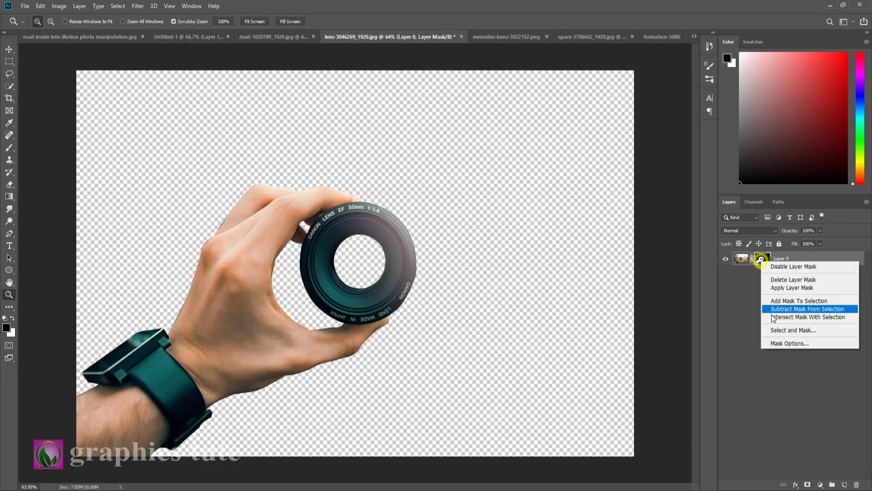
click(784, 332)
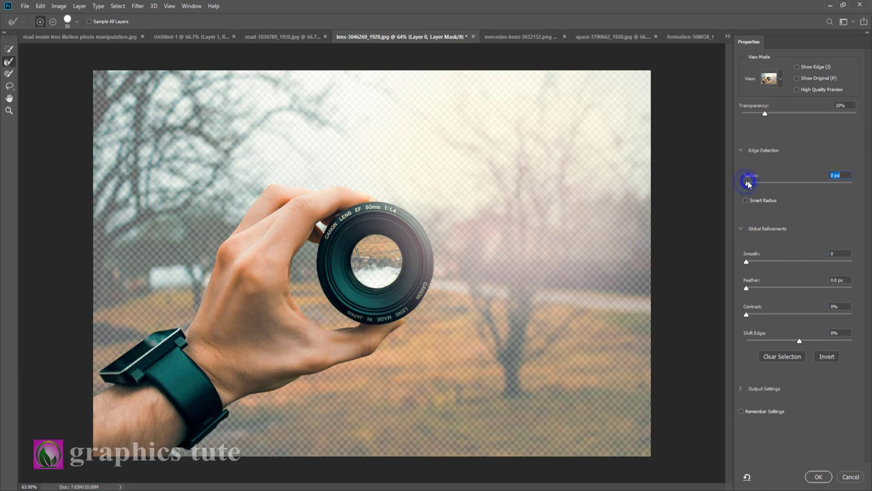
click(749, 183)
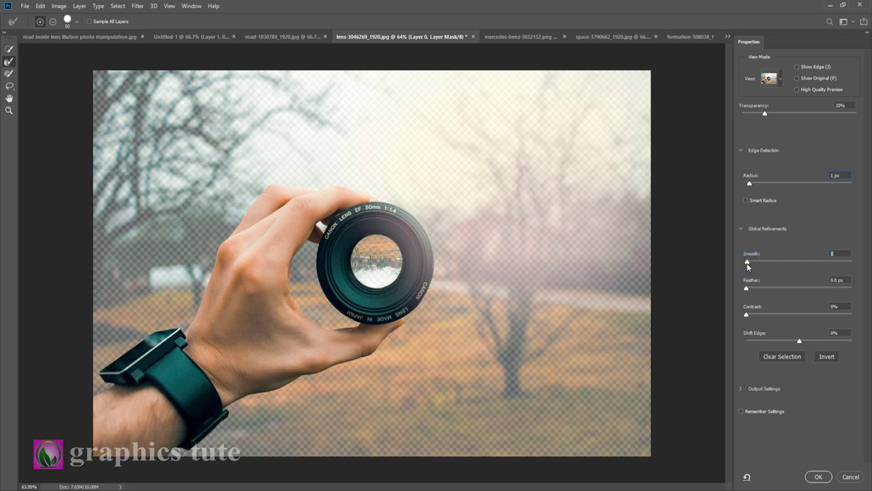
click(816, 476)
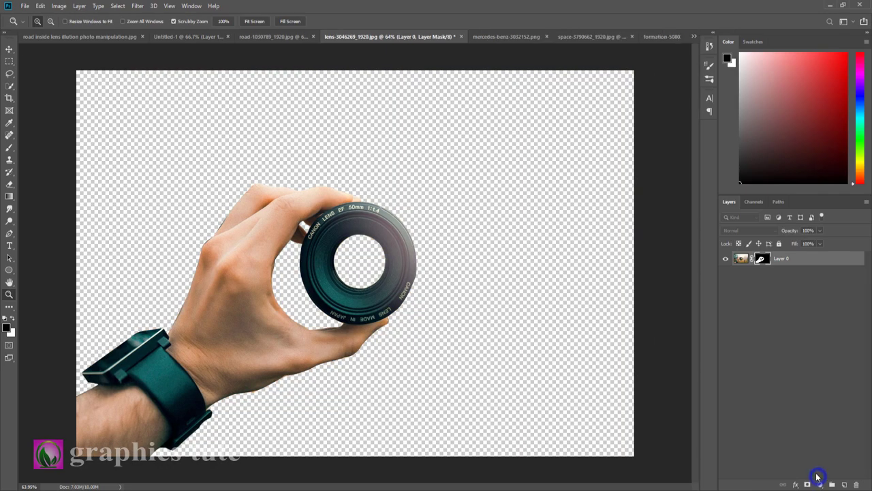
Move the masked hand-and-lens into Untitled-1 and close road-1030789_1920.jpg without saving
click(9, 49)
mouse_move(302, 226)
mouse_down()
mouse_move(208, 37)
mouse_move(324, 226)
mouse_up()
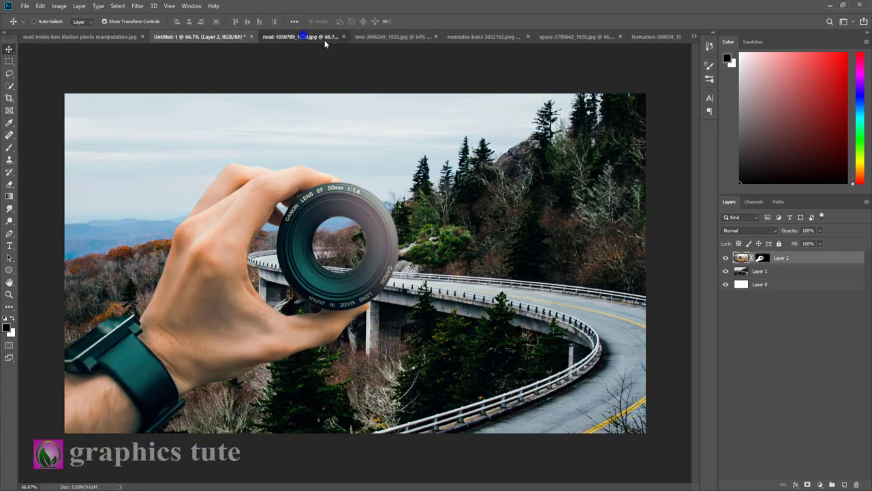
click(324, 40)
click(367, 36)
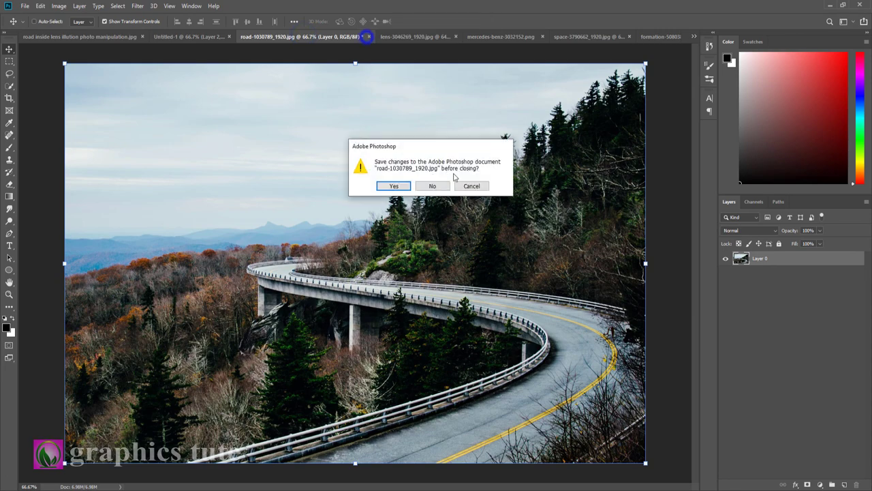
click(438, 186)
Duplicate the road Layer 1, then reselect the hand-and-lens Layer 2
click(776, 272)
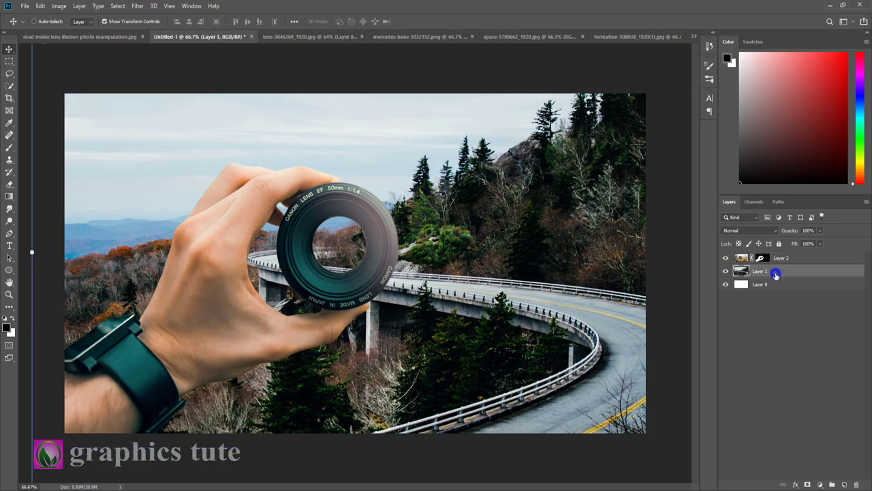
key(ctrl+j)
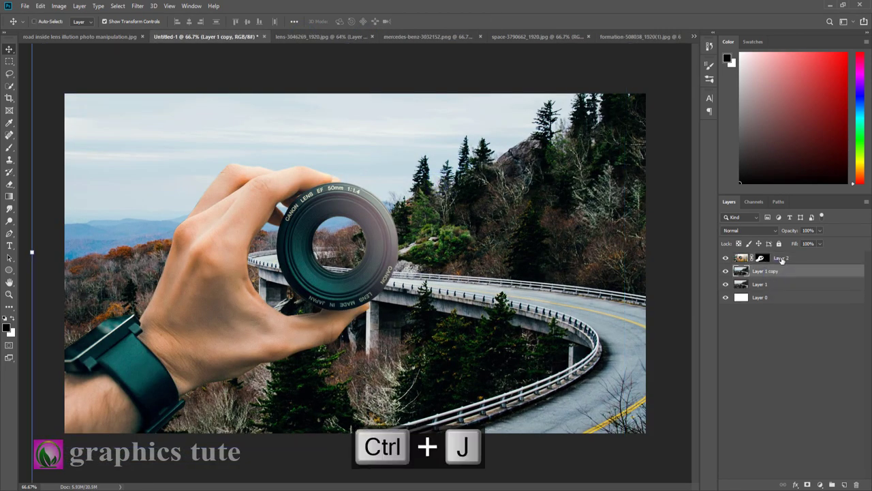
click(782, 257)
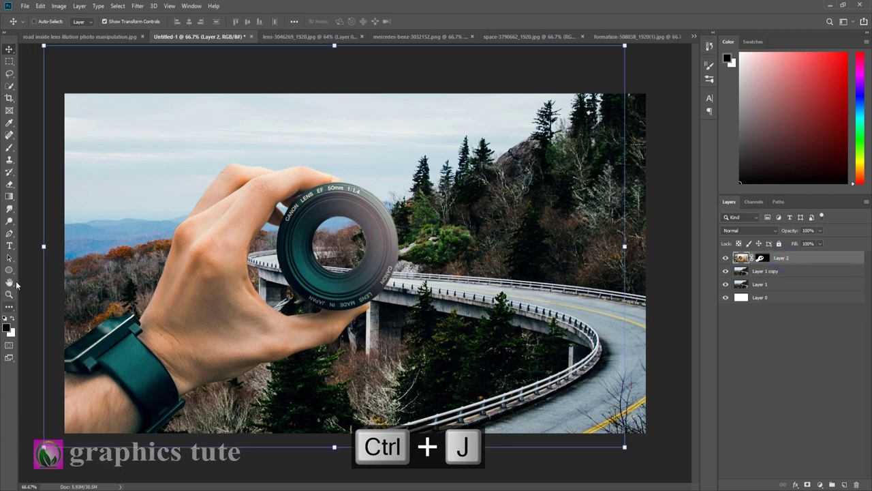
click(9, 294)
alt+click(493, 292)
alt+click(453, 246)
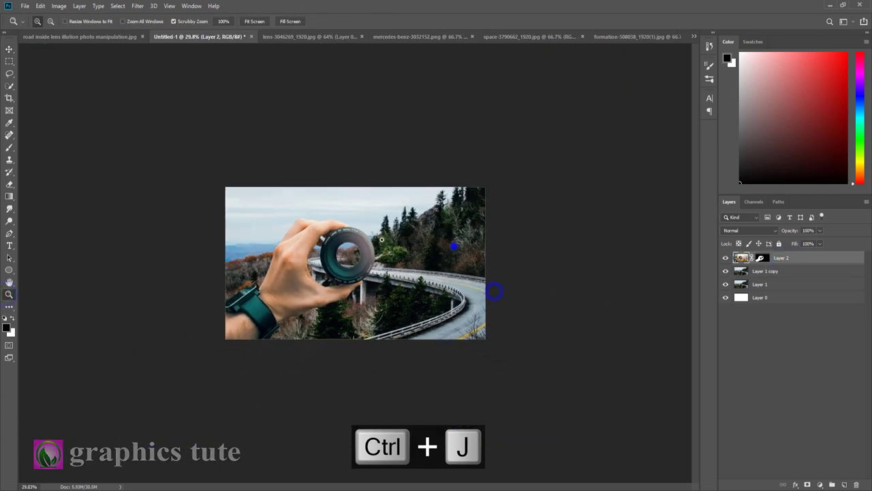
Scale the hand-and-lens Layer 2 to about 140% and nudge it slightly
click(9, 48)
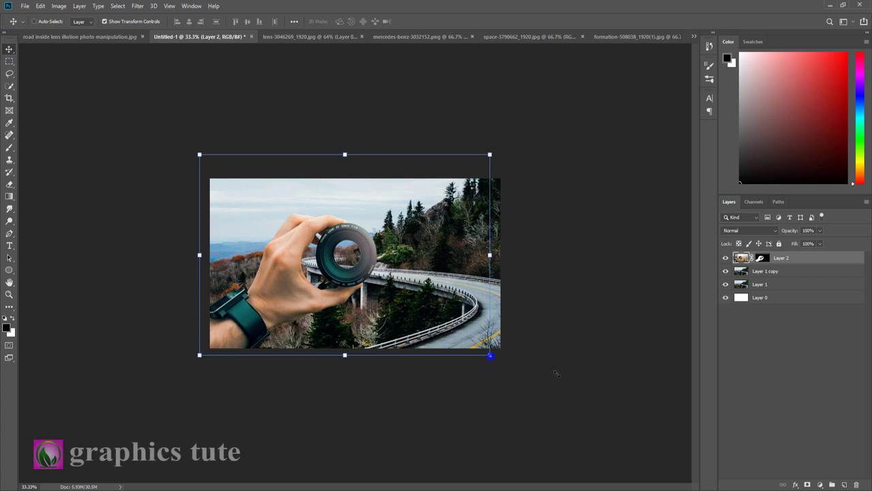
drag(490, 355, 547, 395)
mouse_move(351, 303)
mouse_down()
mouse_move(362, 310)
mouse_move(350, 310)
mouse_up()
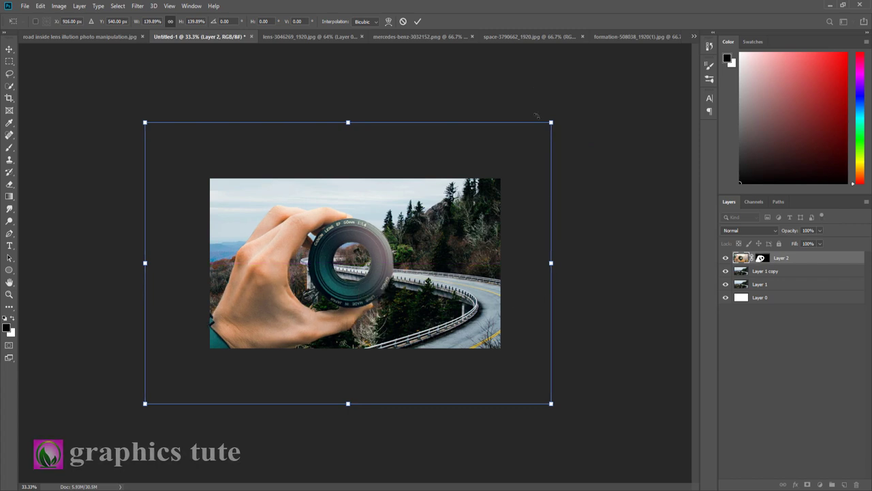
click(418, 22)
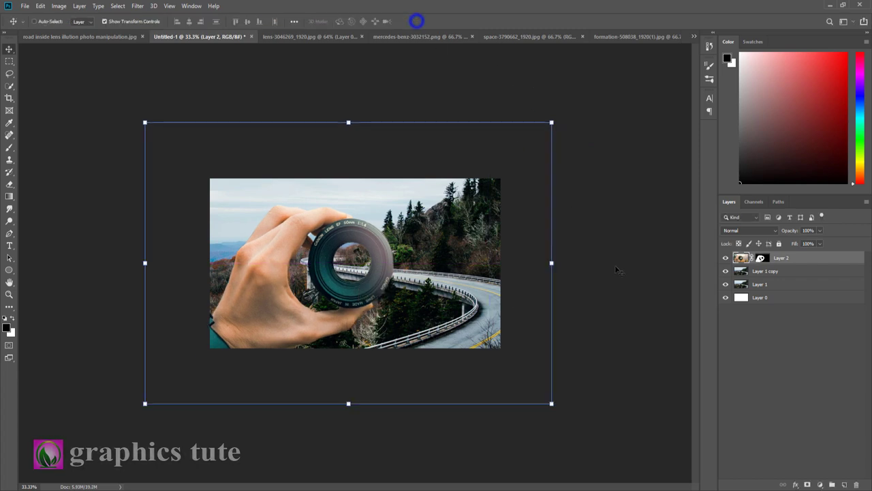
key(z)
drag(332, 311, 348, 318)
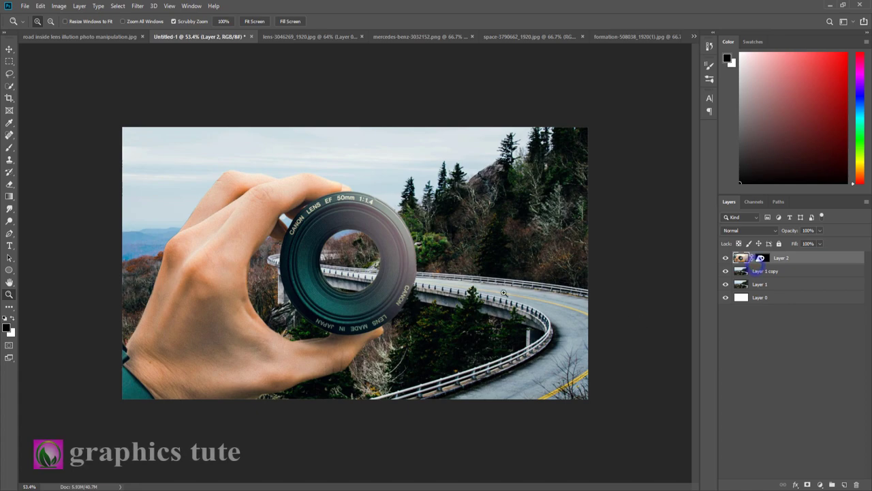
Hide the hand-and-lens layer and zoom in on the bridge
drag(429, 287, 446, 287)
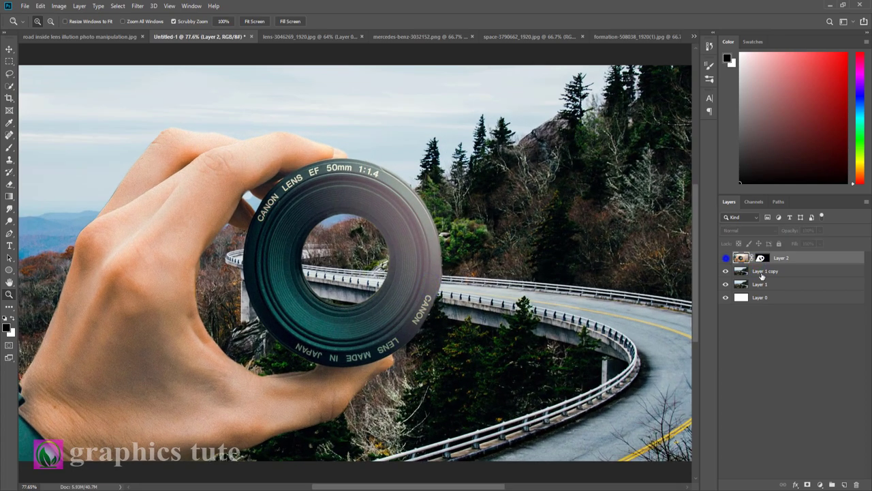
click(763, 272)
click(380, 284)
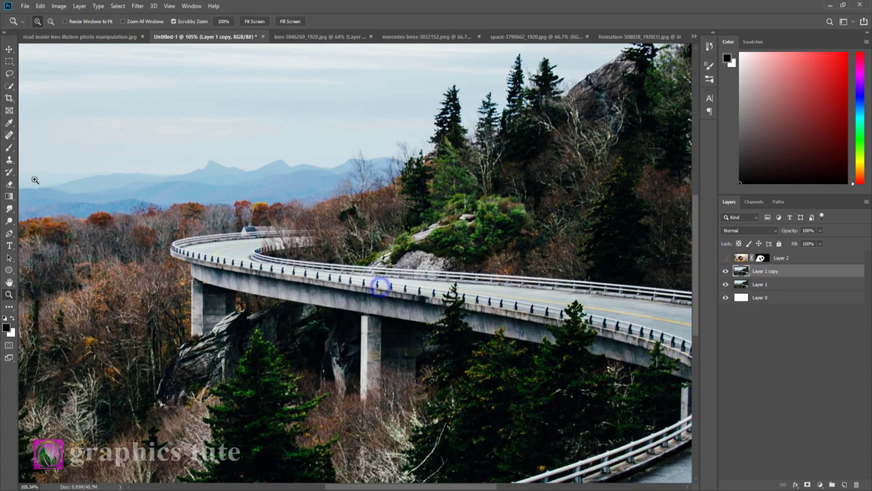
Start a Pen path on the bridge edge, curving it along the underside
click(10, 235)
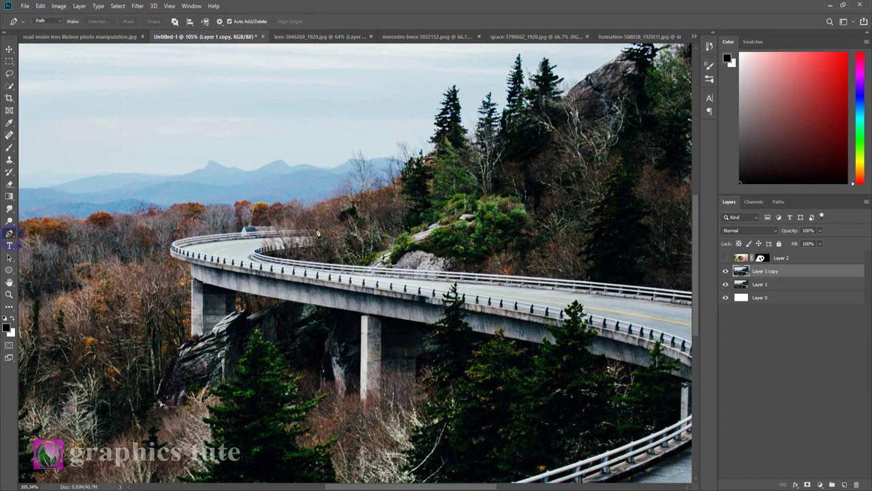
click(316, 230)
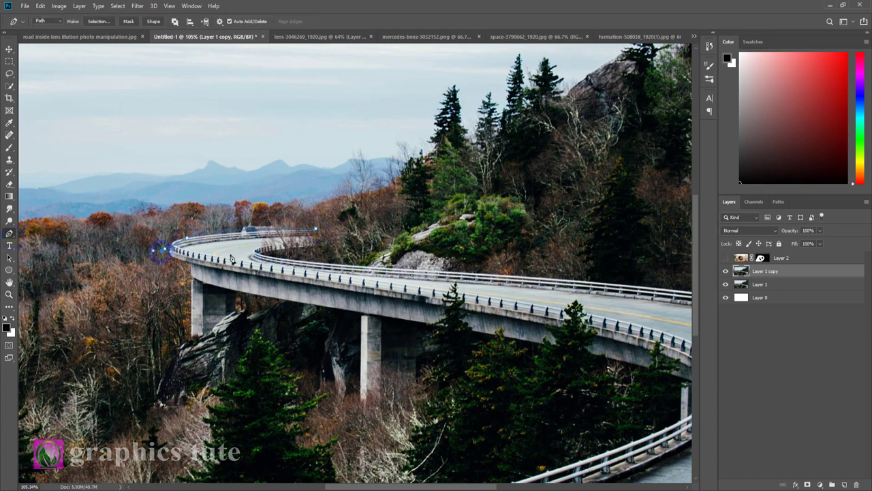
key(ctrl+z)
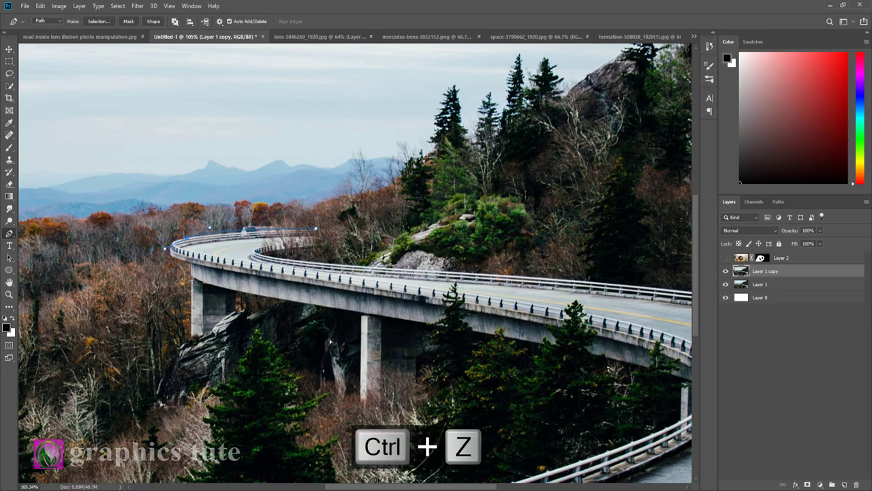
drag(196, 234, 171, 249)
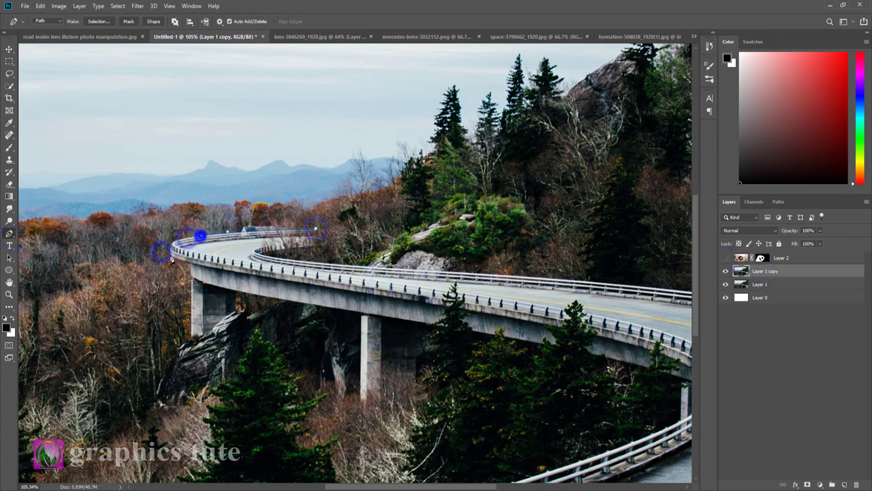
drag(239, 292, 194, 337)
click(362, 315)
Extend the bridge path along its curve, past the lower edge and far road edge
drag(389, 412, 418, 413)
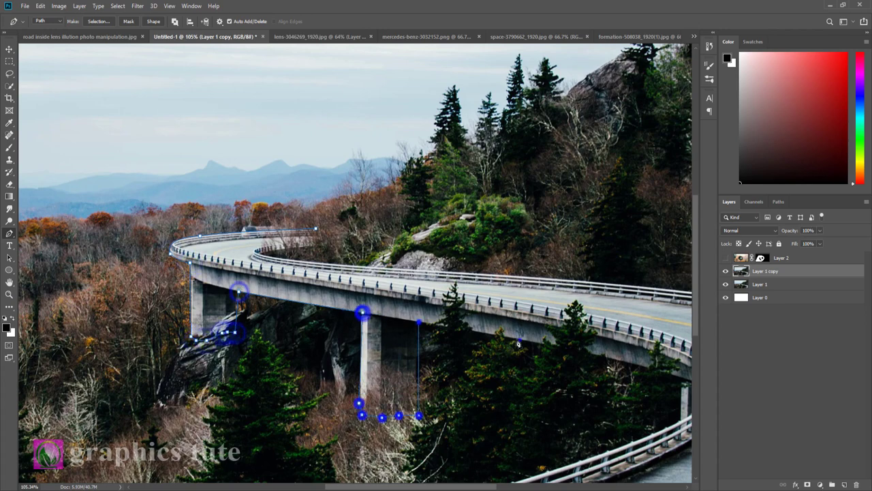
drag(538, 273, 623, 360)
key(ctrl+z)
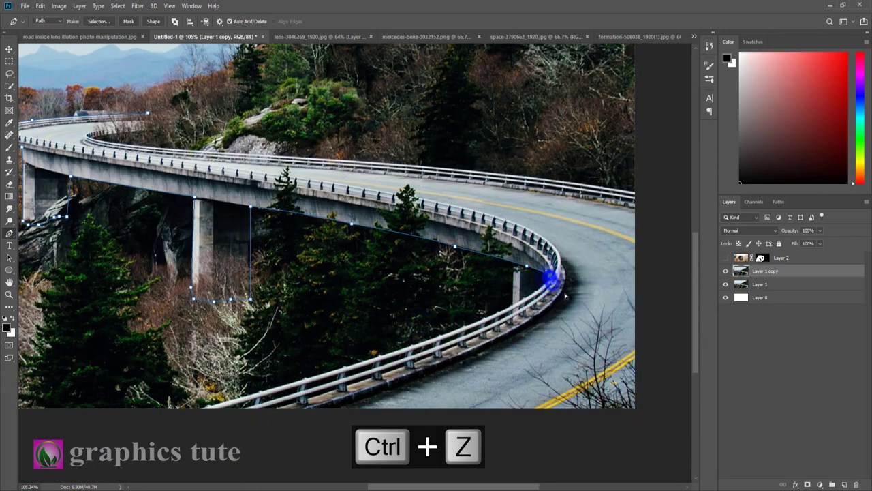
drag(448, 334, 259, 287)
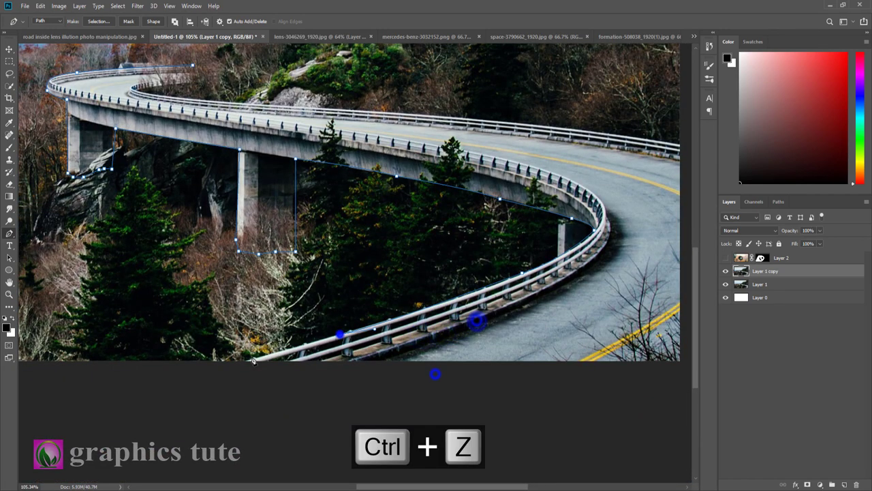
drag(476, 156, 513, 272)
drag(162, 218, 318, 248)
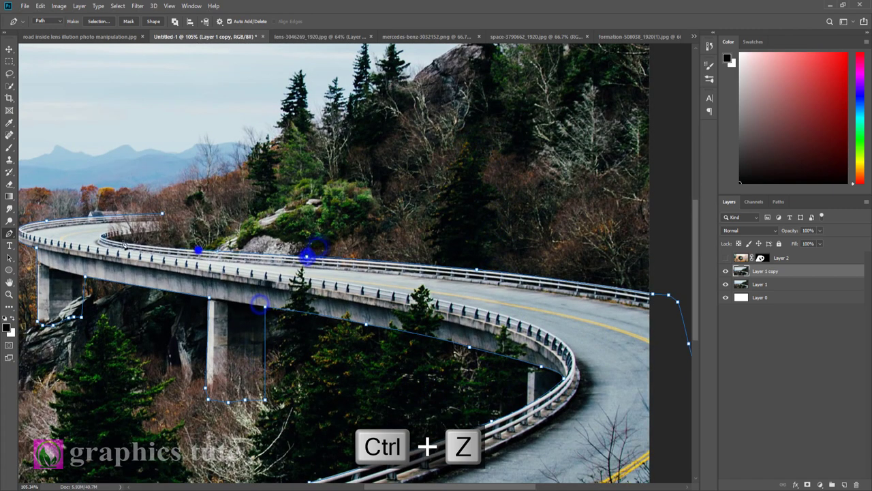
drag(165, 215, 308, 262)
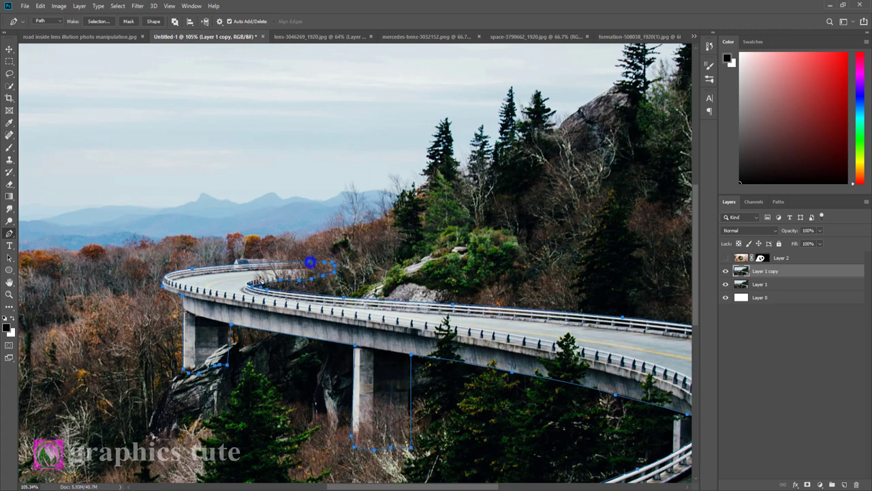
Convert the bridge path to an unfeathered selection and mask Layer 1 copy with it
right_click(227, 278)
click(261, 318)
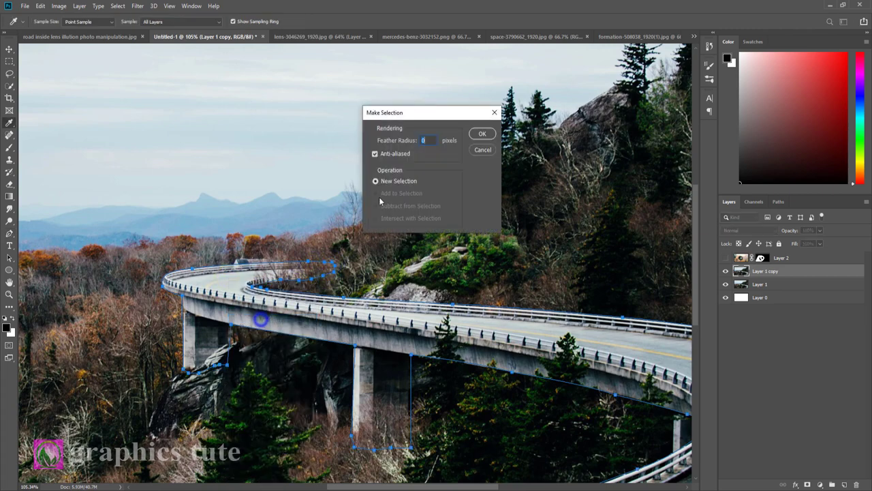
click(480, 135)
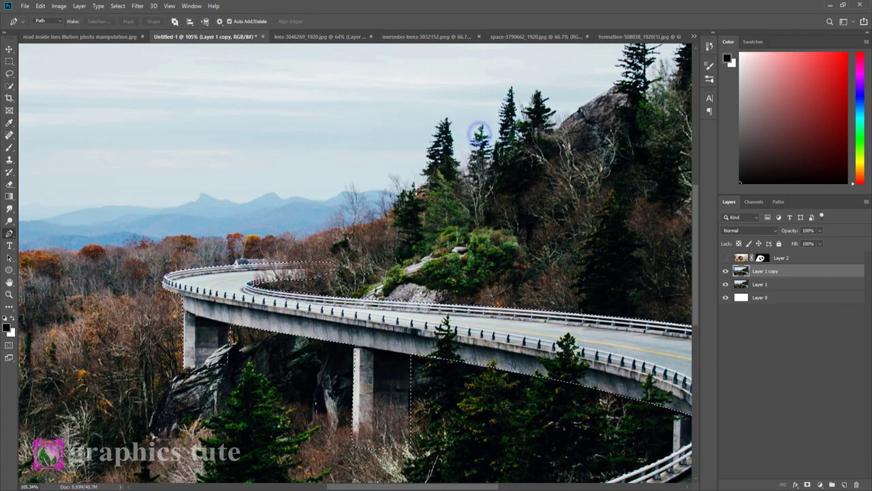
click(808, 484)
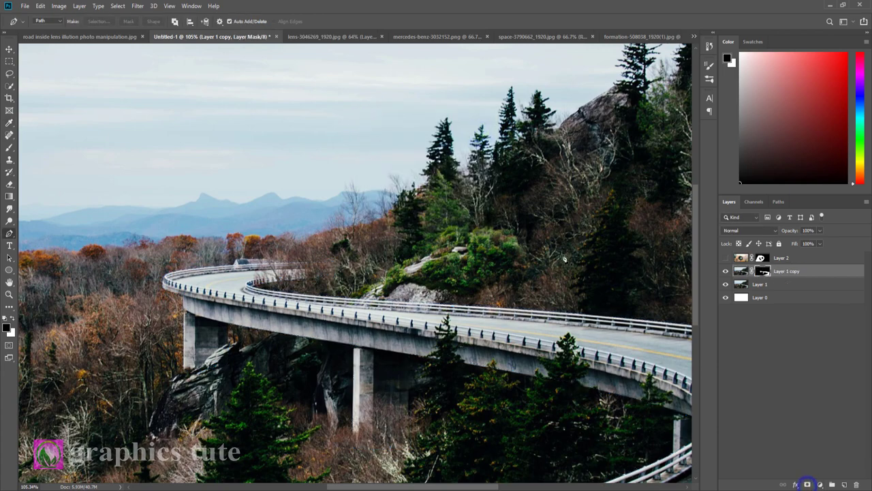
Show the hand-and-lens layer again and move it below the bridge copy
click(725, 259)
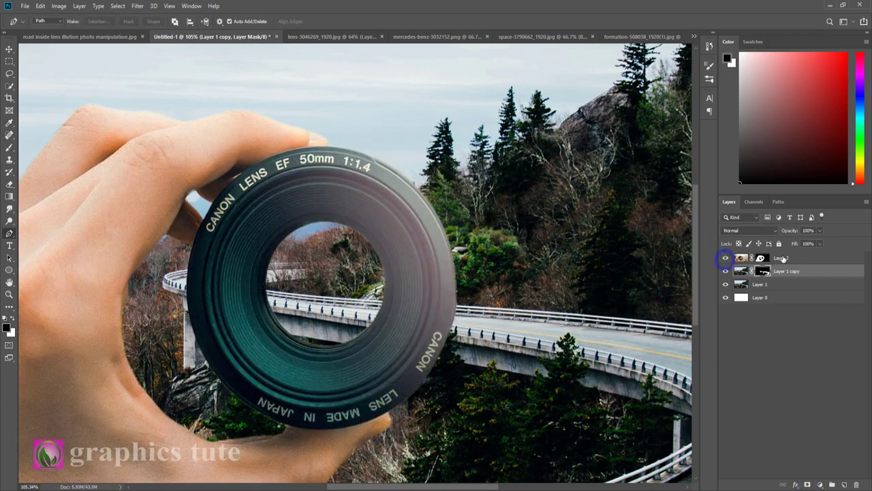
drag(782, 258, 781, 270)
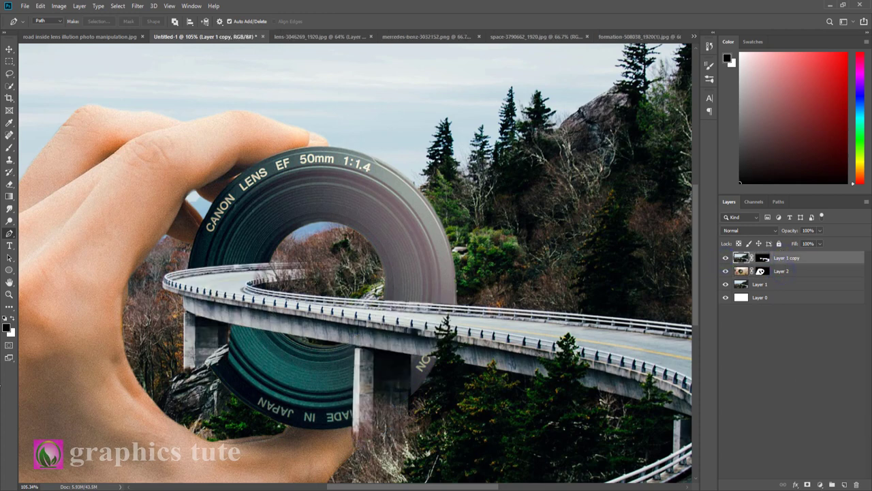
click(8, 295)
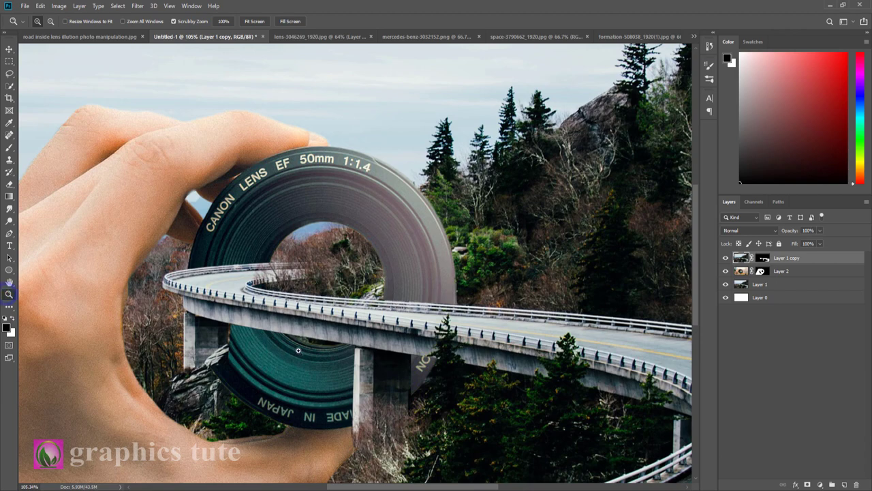
drag(298, 350, 317, 355)
drag(369, 348, 387, 354)
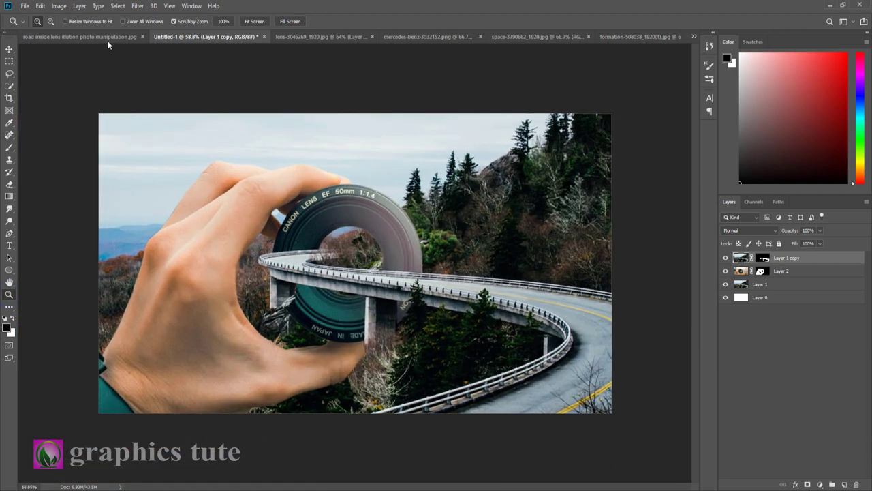
click(107, 38)
click(236, 38)
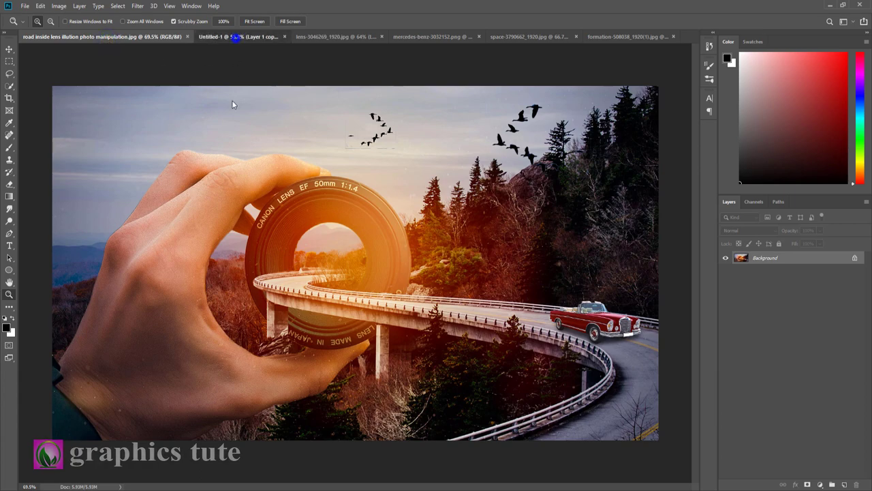
drag(417, 326, 421, 326)
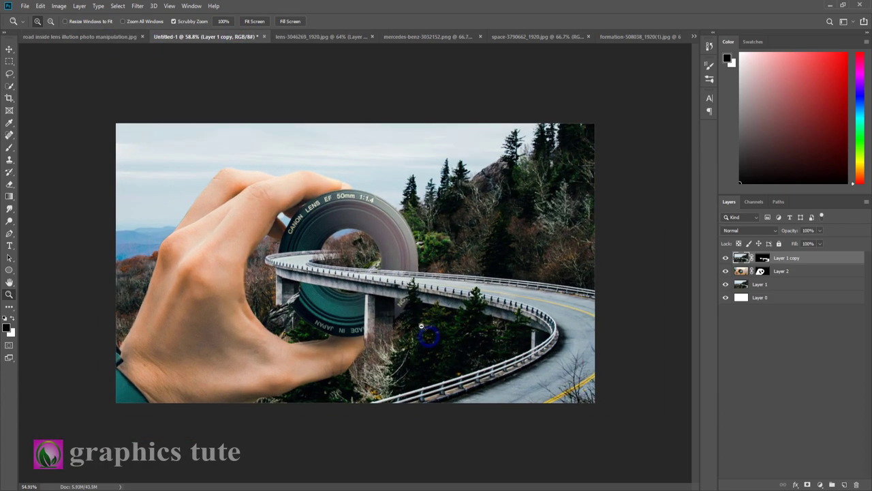
click(781, 272)
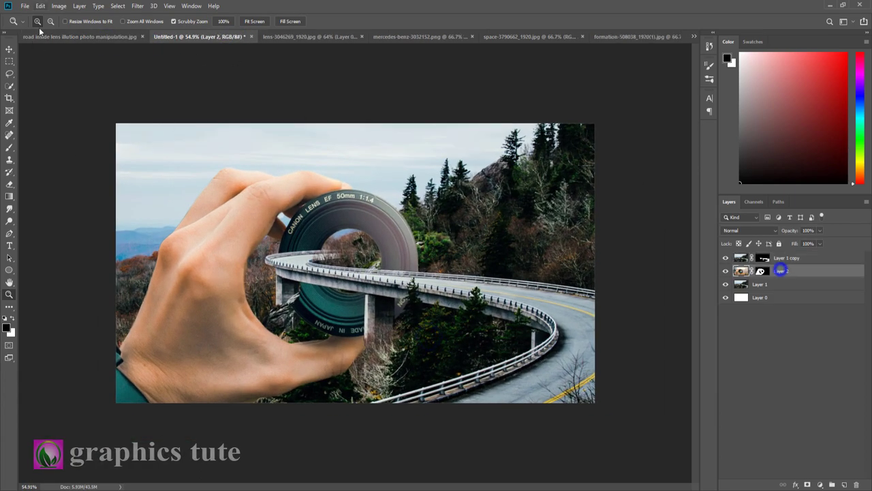
key(v)
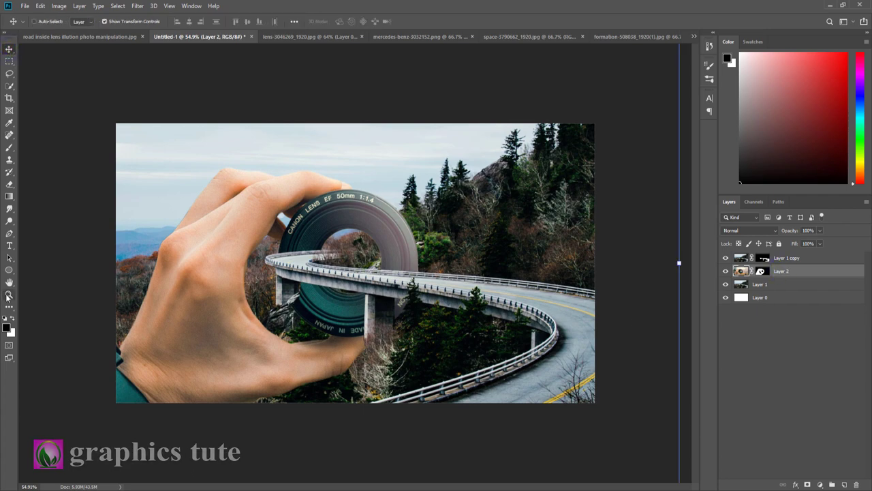
Scale the hand-and-lens Layer 2 to about 96%, shift it slightly right, and commit
click(9, 295)
drag(409, 308, 238, 236)
click(10, 50)
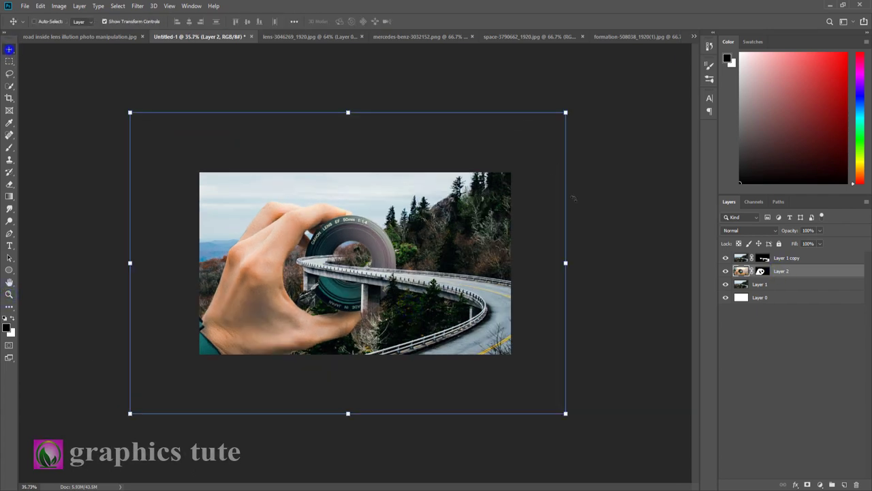
drag(312, 225, 294, 218)
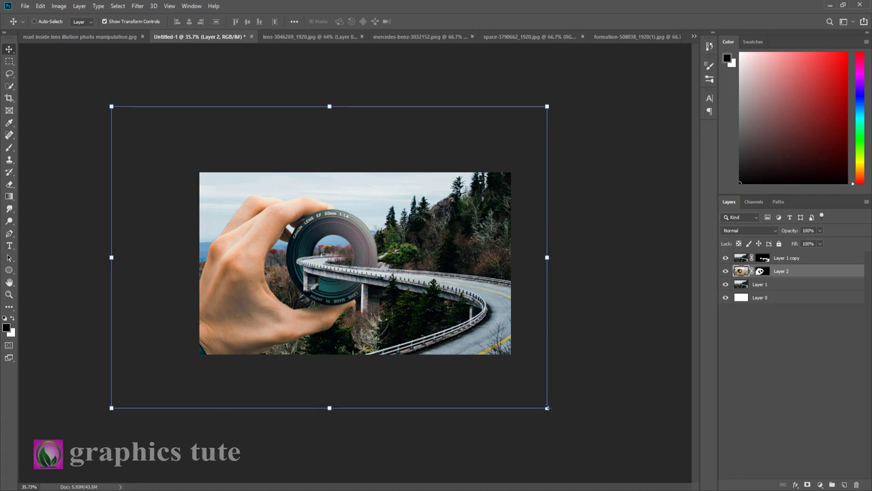
drag(547, 407, 528, 394)
mouse_move(391, 326)
mouse_down()
mouse_move(397, 338)
mouse_move(394, 327)
mouse_up()
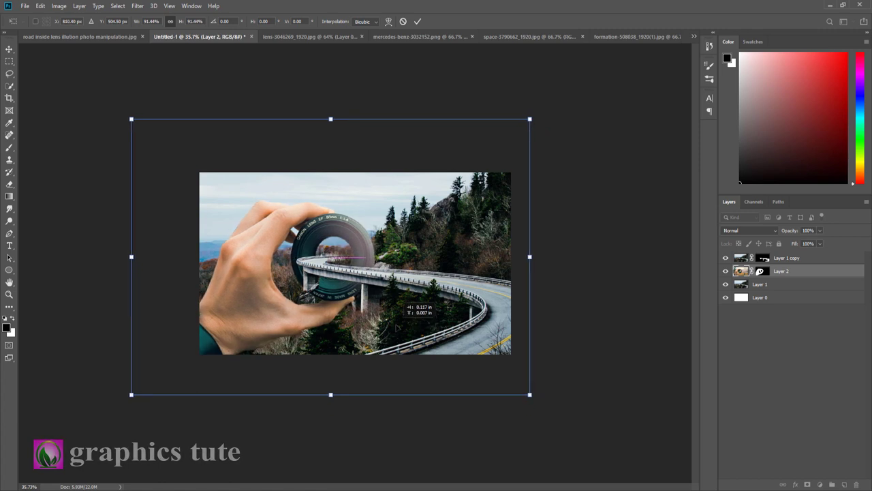
drag(530, 119, 543, 112)
drag(297, 298, 300, 298)
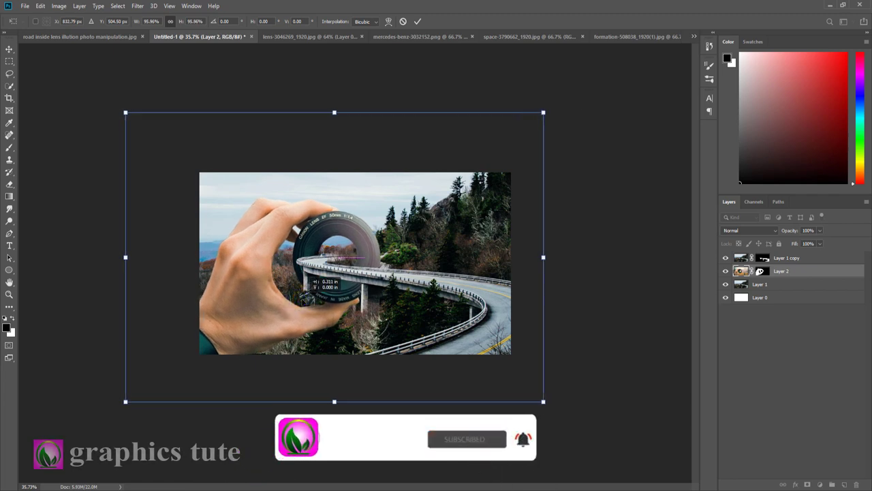
click(418, 21)
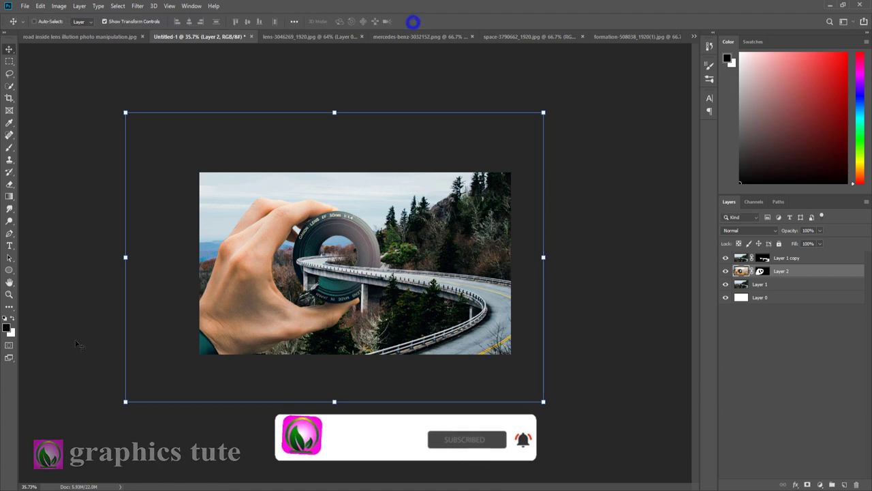
click(8, 294)
drag(327, 303, 342, 313)
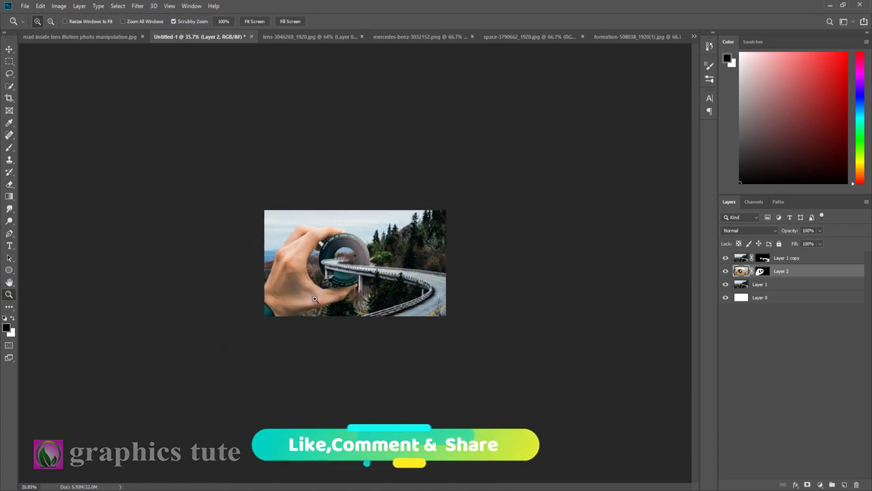
drag(342, 313, 341, 297)
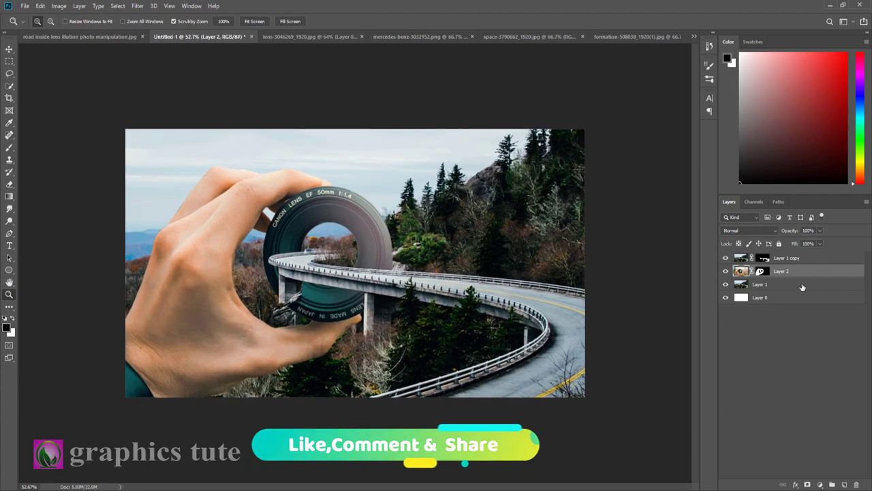
Add a Brightness/Contrast adjustment to road Layer 1 with brightness -27
click(756, 284)
click(820, 484)
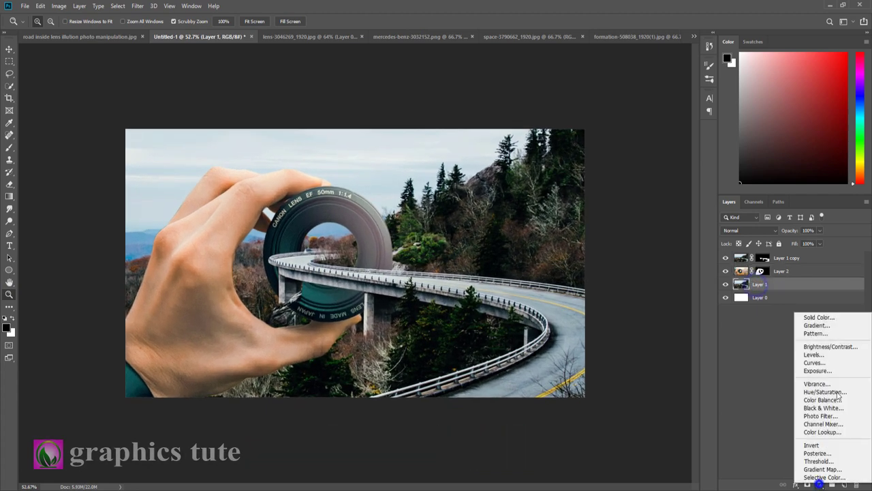
click(817, 346)
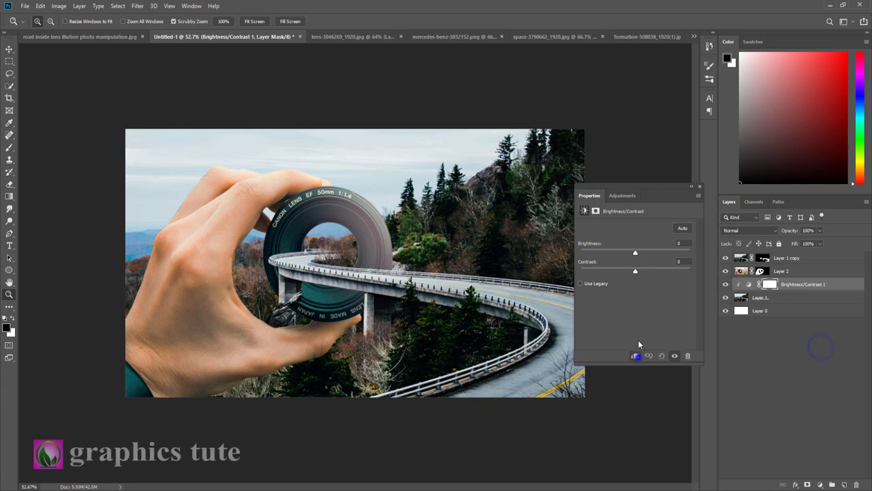
drag(635, 253, 626, 253)
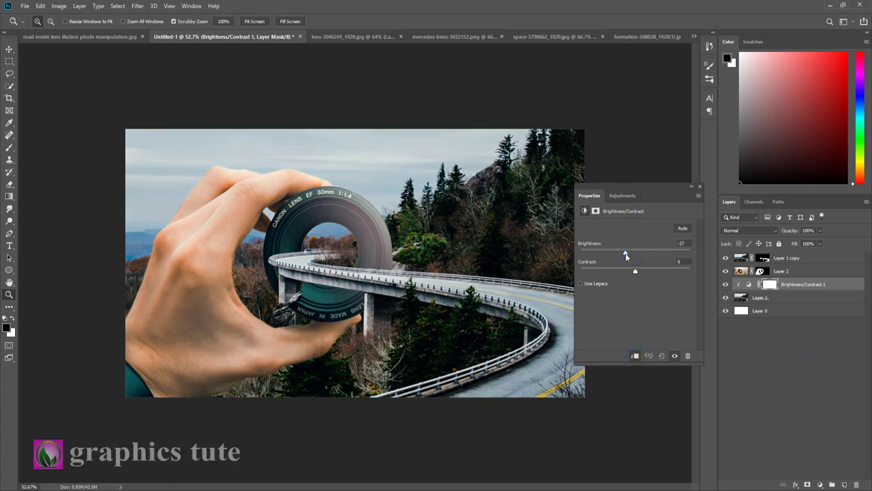
click(700, 185)
Add a clipped Hue/Saturation adjustment lowering Layer 1's saturation to -27
click(820, 485)
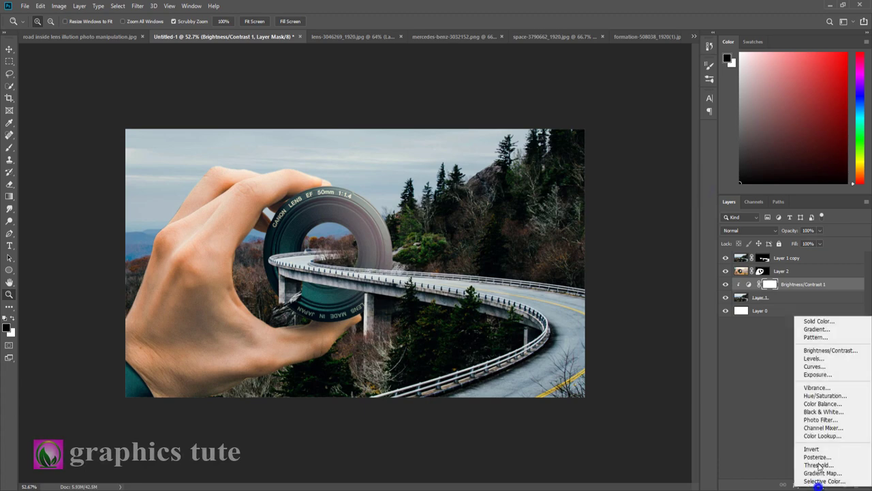
click(825, 396)
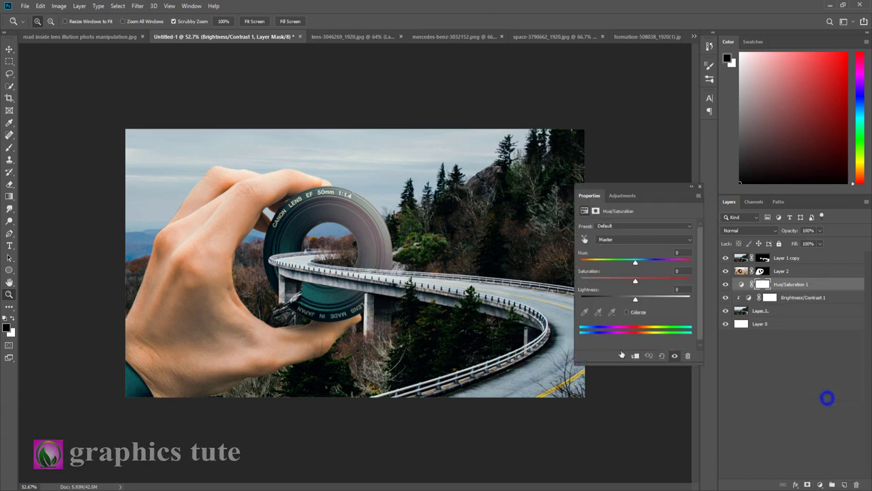
click(636, 355)
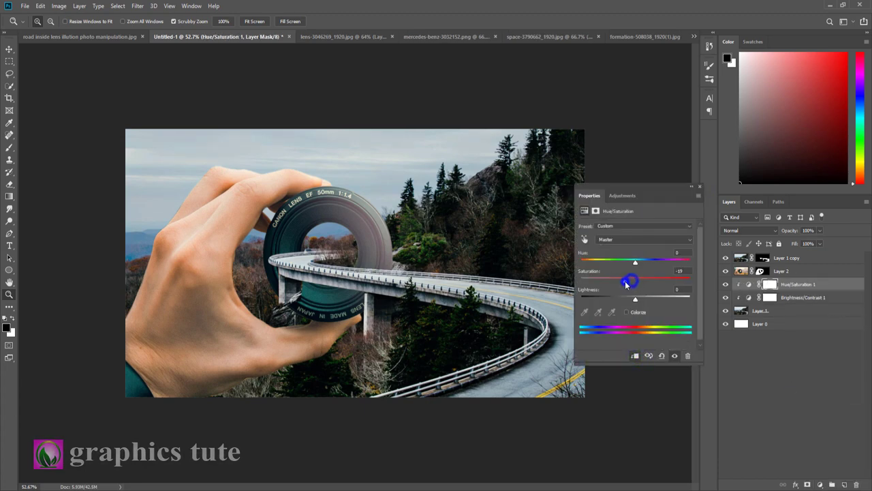
drag(626, 285, 621, 285)
click(699, 186)
click(727, 285)
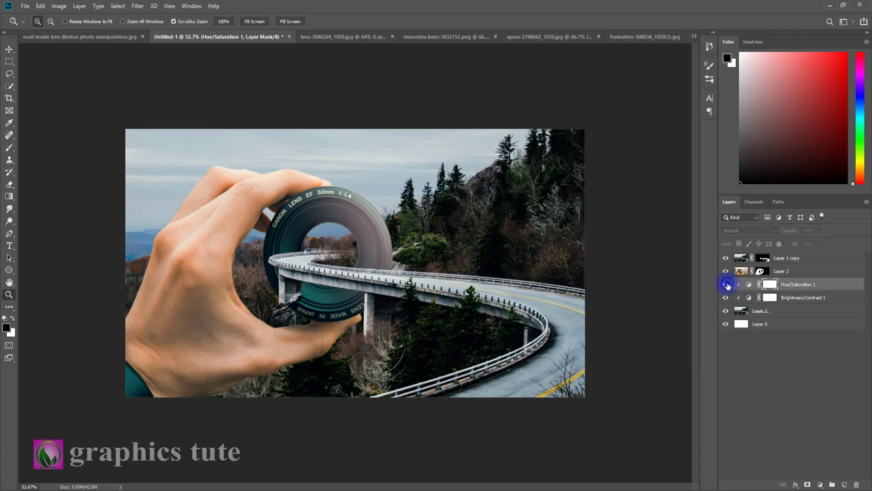
click(783, 259)
Add a clipped Brightness/Contrast adjustment to Layer 1 copy with brightness -26
click(821, 485)
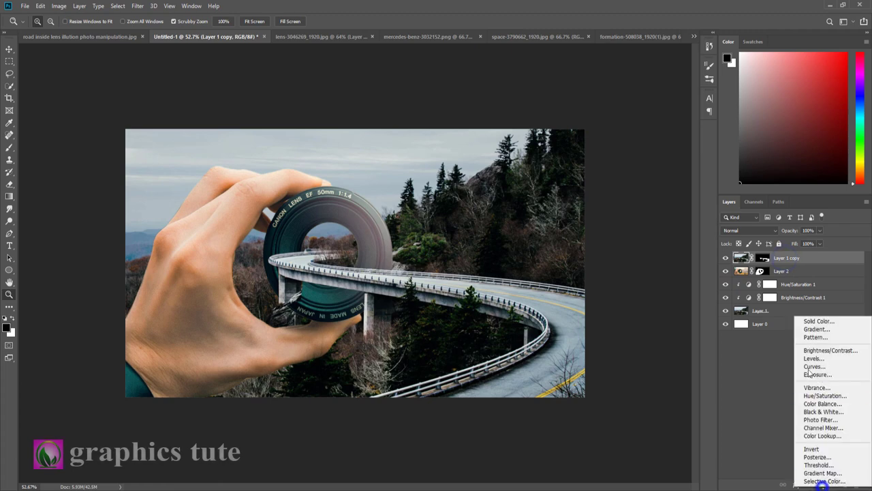
click(818, 350)
click(635, 356)
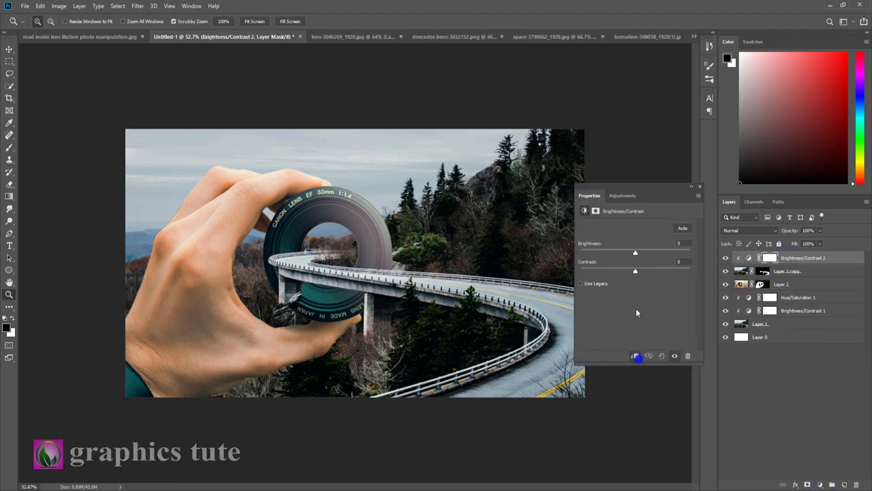
drag(635, 253, 627, 254)
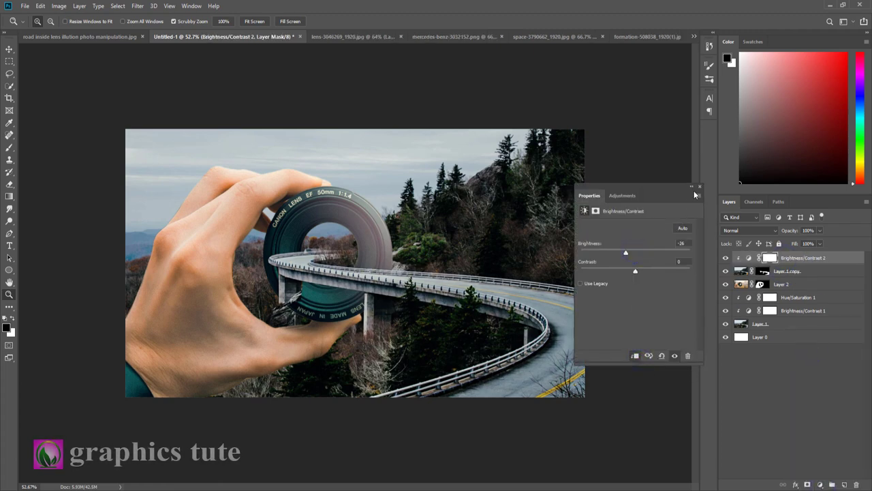
click(700, 188)
Add a Hue/Saturation adjustment lowering Layer 1 copy's saturation to -15
click(820, 485)
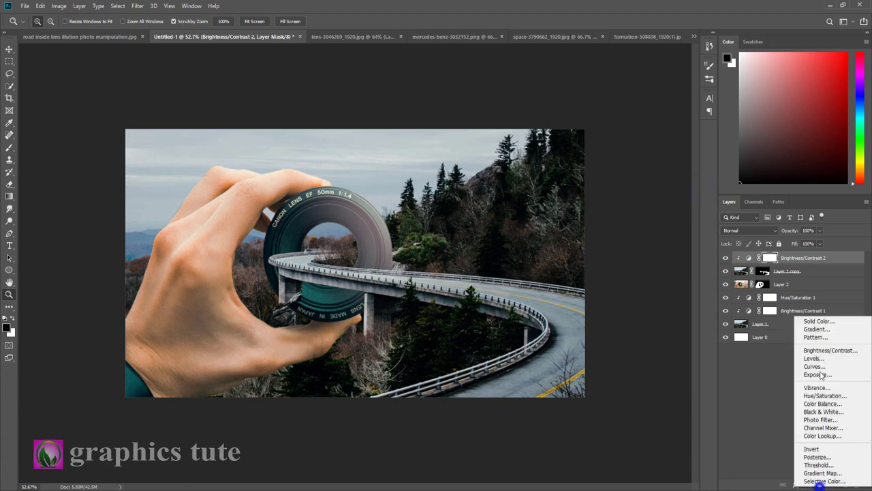
click(821, 397)
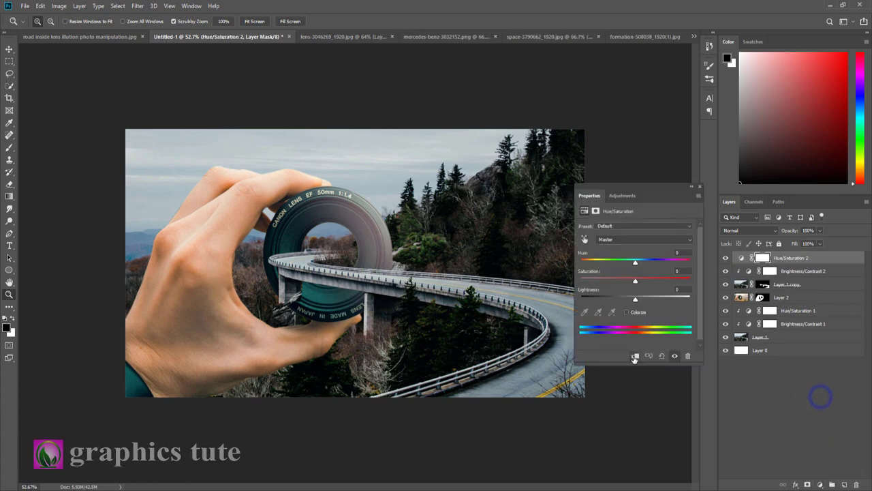
drag(635, 281, 634, 283)
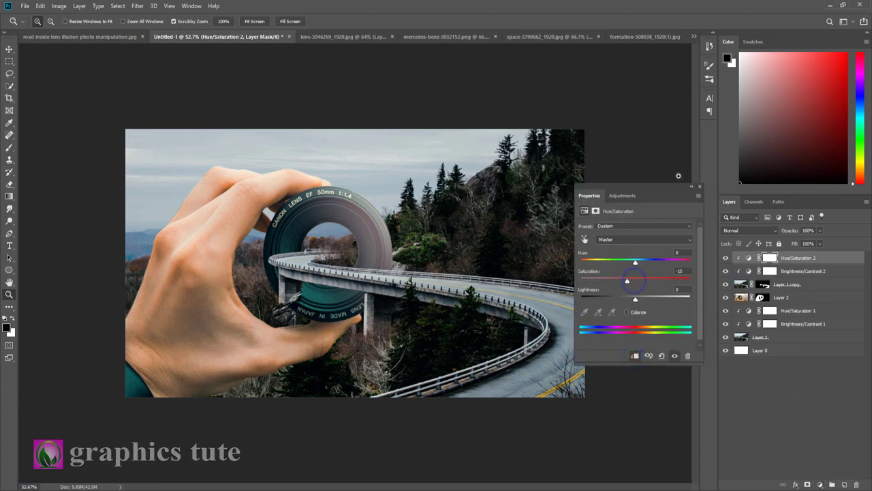
click(701, 187)
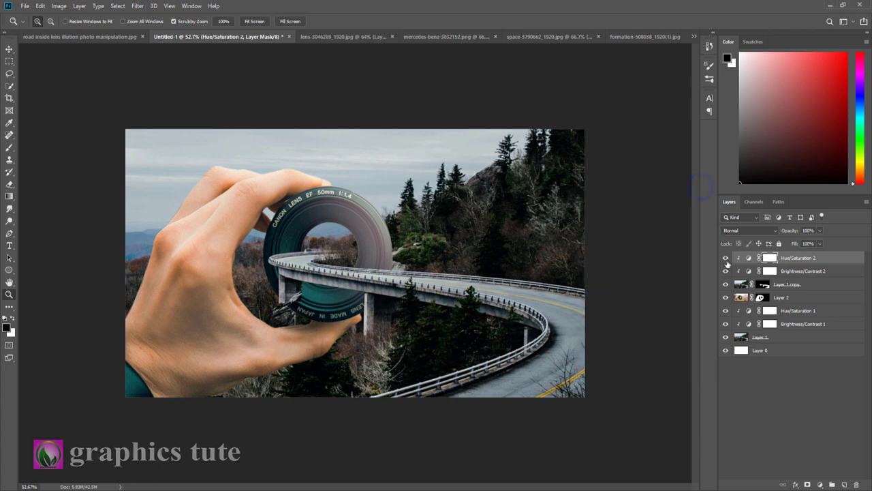
click(726, 258)
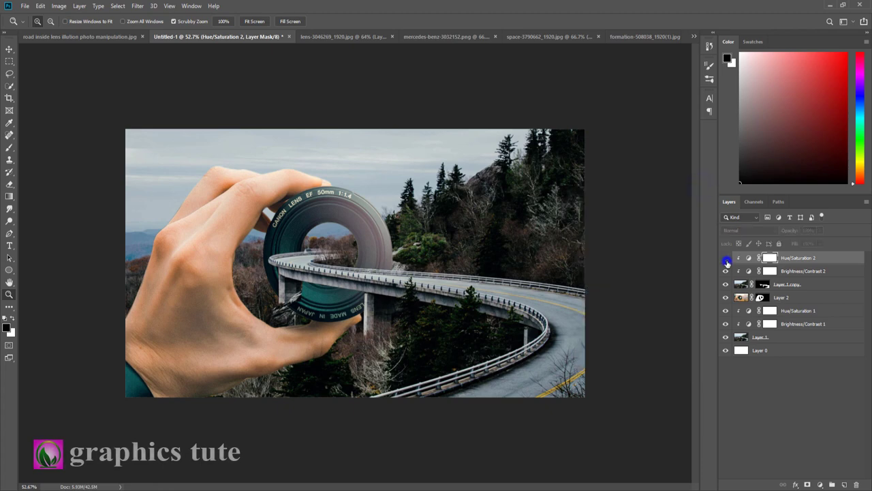
Add a clipped Hue/Saturation adjustment to hand-and-lens Layer 2 with saturation -10
click(780, 299)
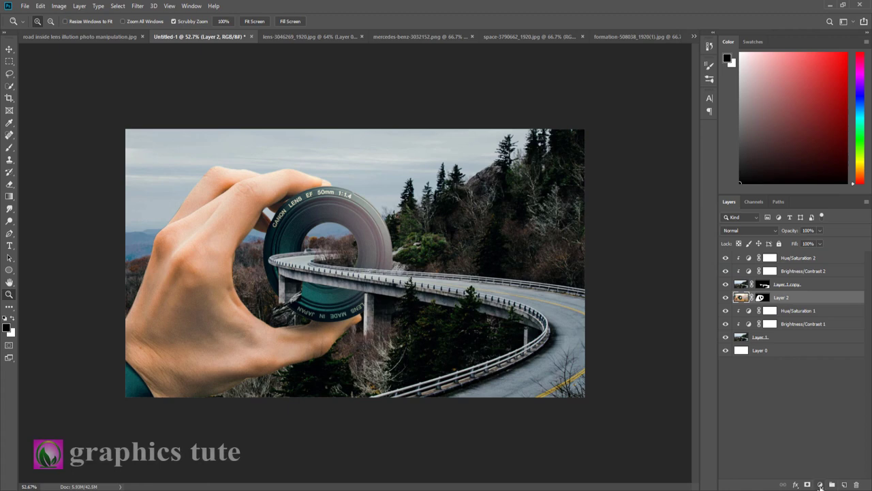
click(819, 484)
click(818, 395)
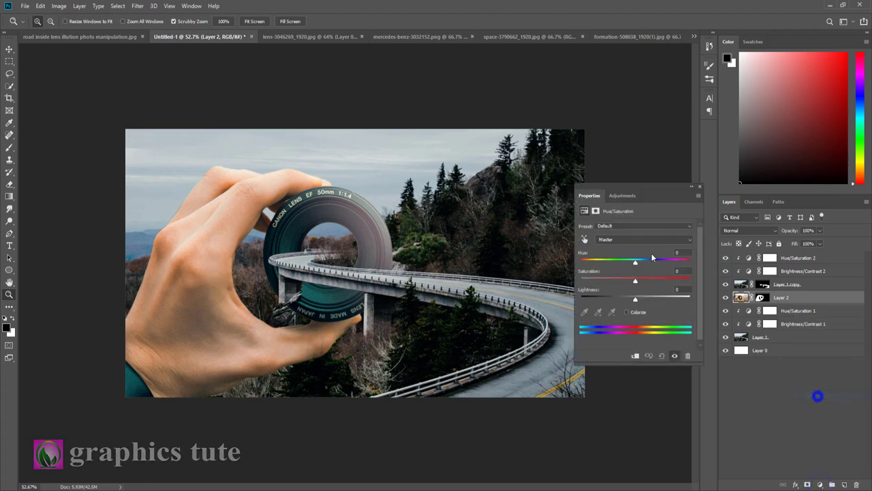
click(639, 357)
drag(635, 280, 630, 281)
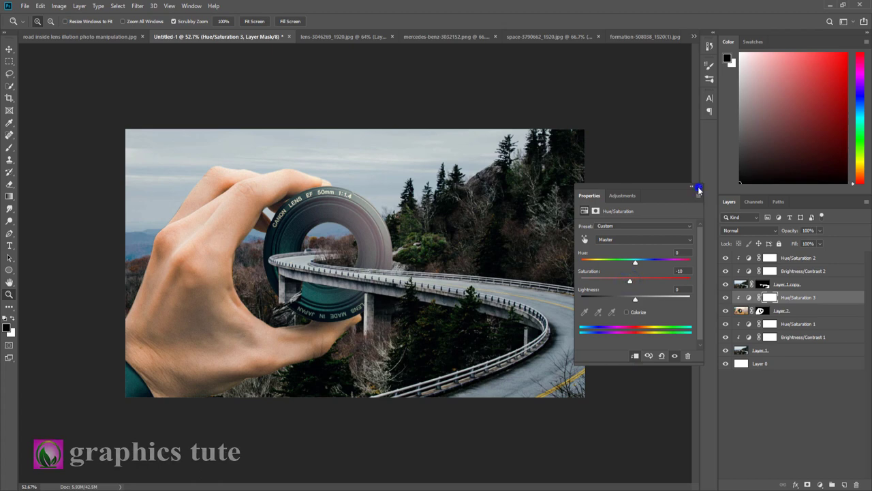
click(698, 187)
Add a clipped Brightness/Contrast 3 adjustment to Layer 2 with brightness -20
click(821, 484)
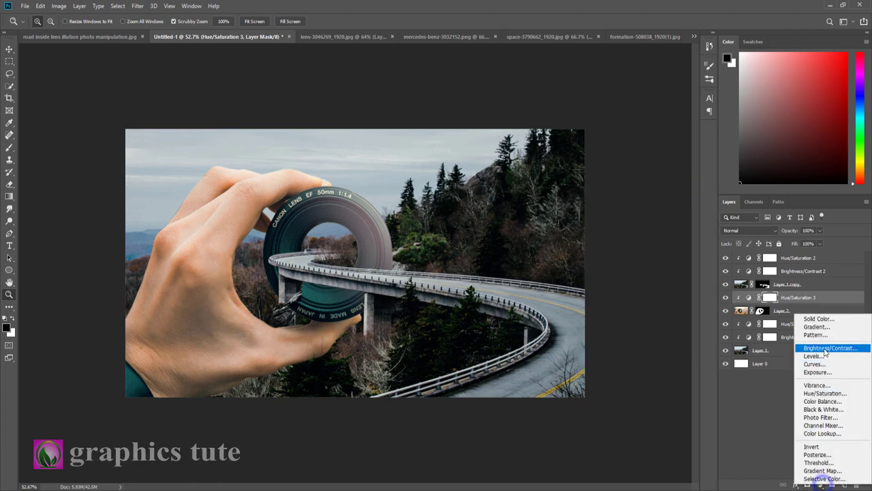
click(824, 350)
click(636, 357)
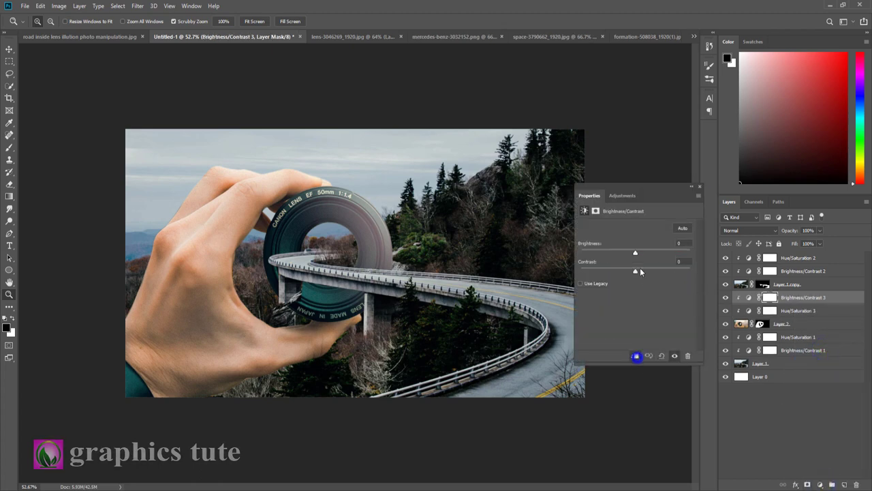
drag(635, 257, 628, 253)
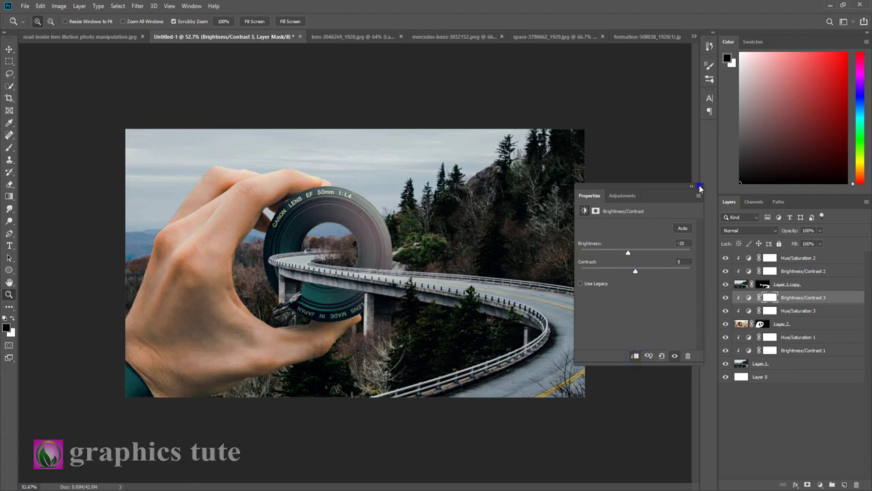
click(699, 186)
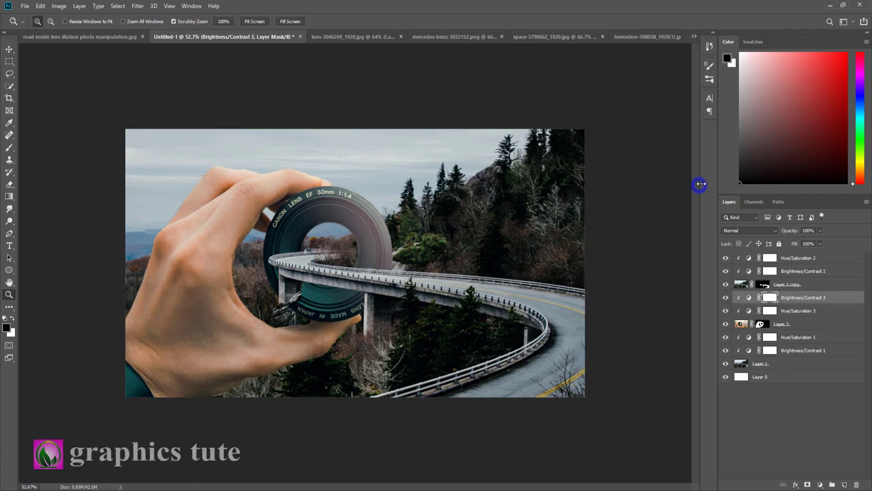
Close the lens source image without saving changes
click(327, 36)
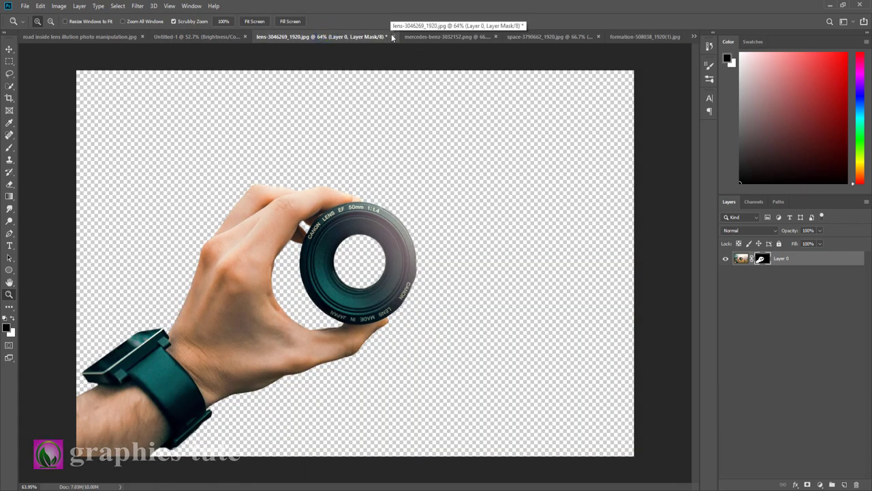
click(393, 36)
click(436, 188)
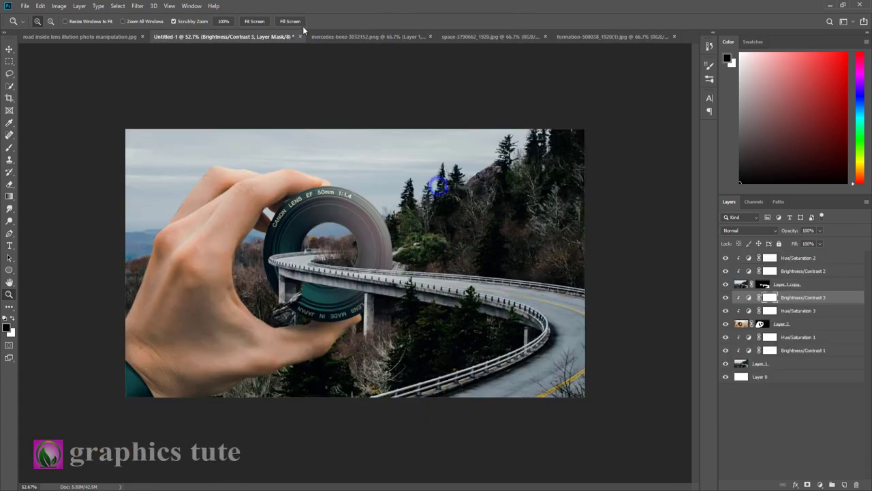
Drag the red convertible from mercedes-benz-3032152.png into Untitled-1 as Layer 3
click(337, 37)
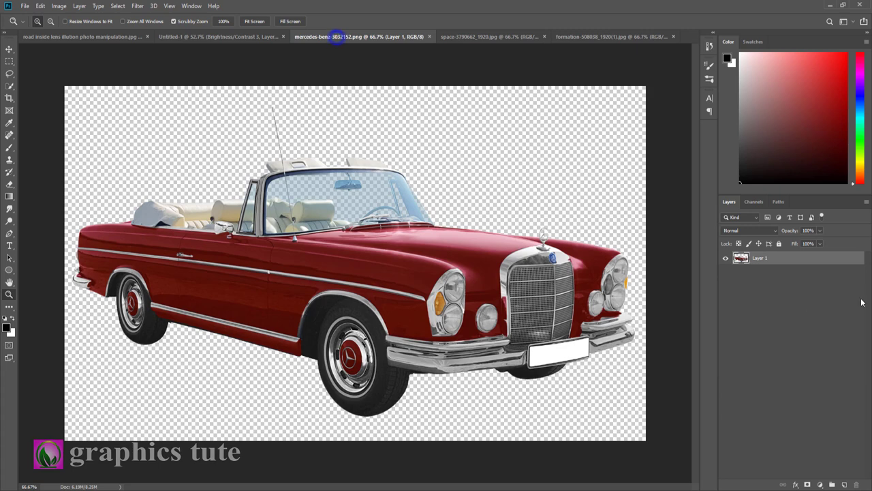
click(8, 50)
drag(302, 191, 252, 37)
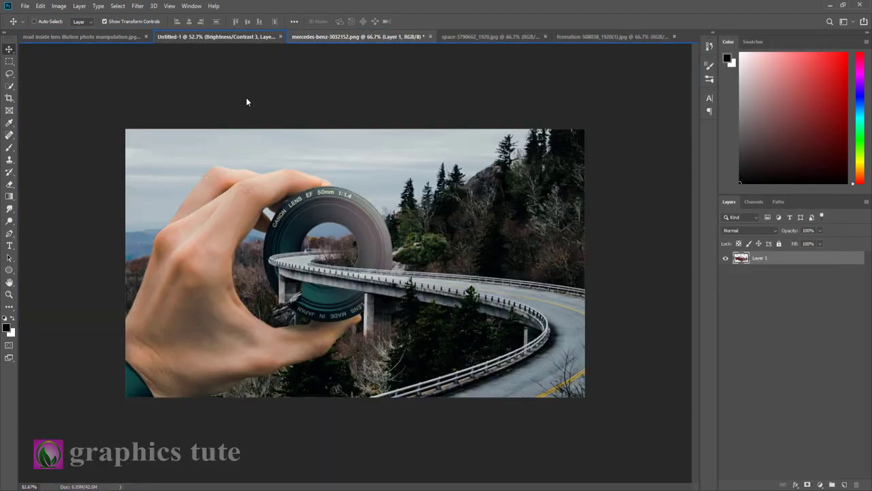
drag(253, 38, 323, 49)
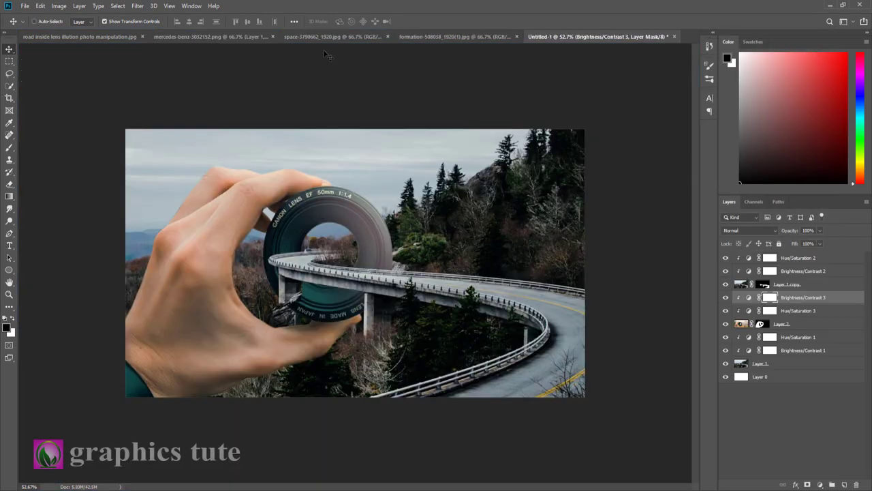
click(191, 38)
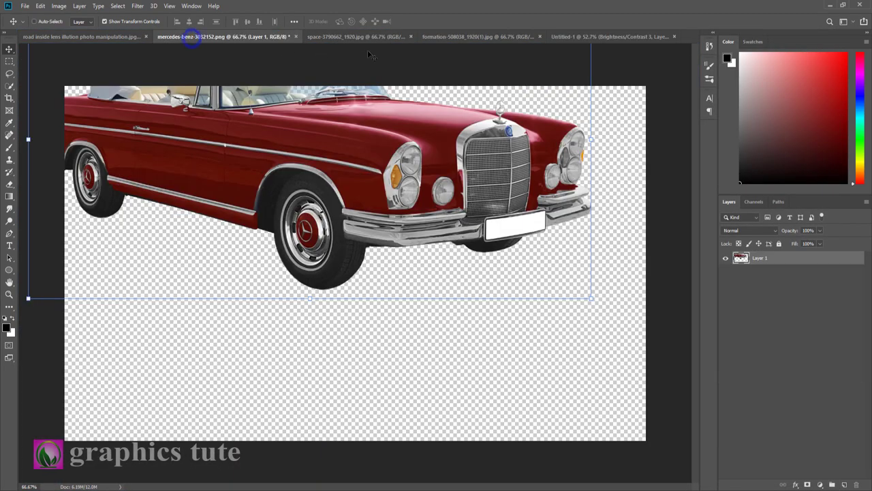
click(638, 37)
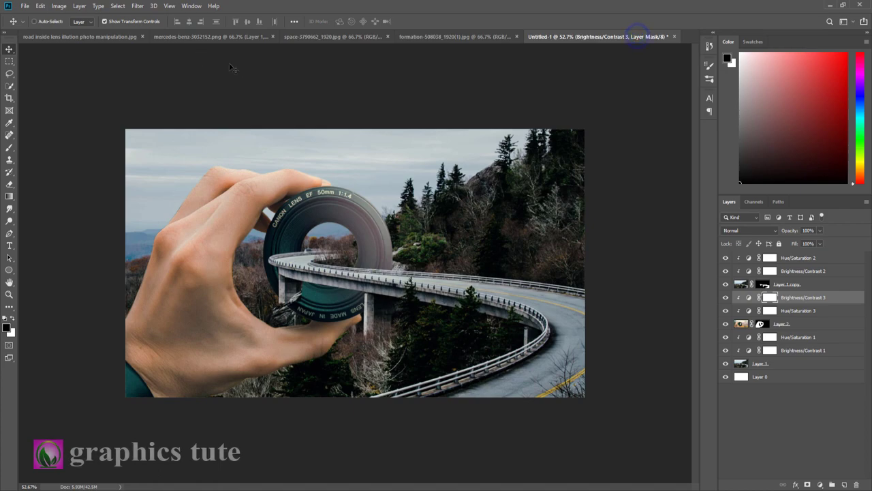
click(197, 37)
click(377, 197)
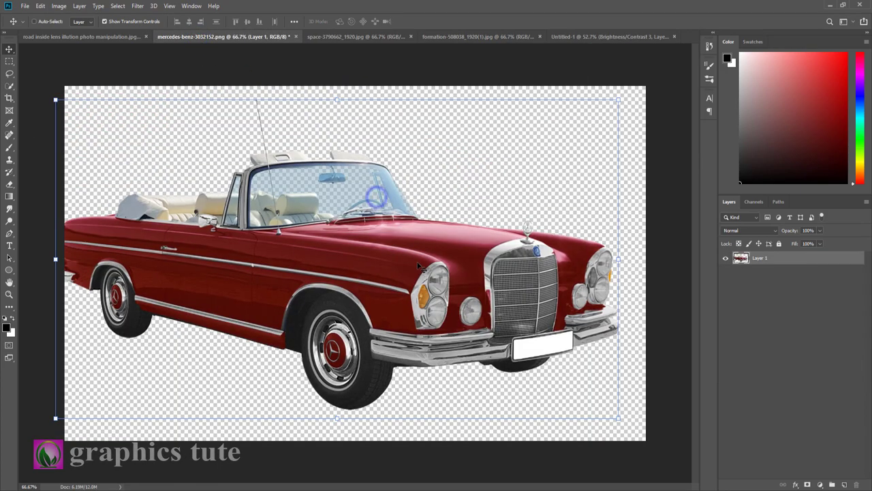
drag(421, 267, 439, 273)
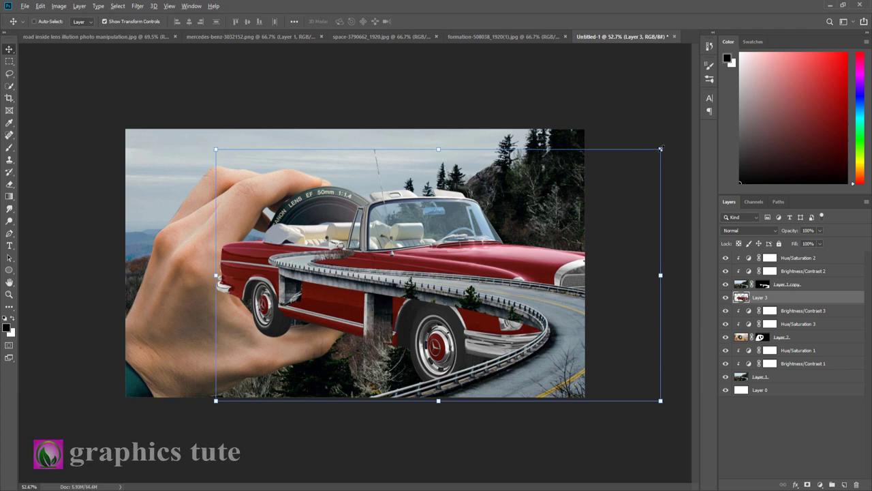
Shrink the car to about 17% and move Layer 3 to the top of the stack
drag(660, 149, 475, 254)
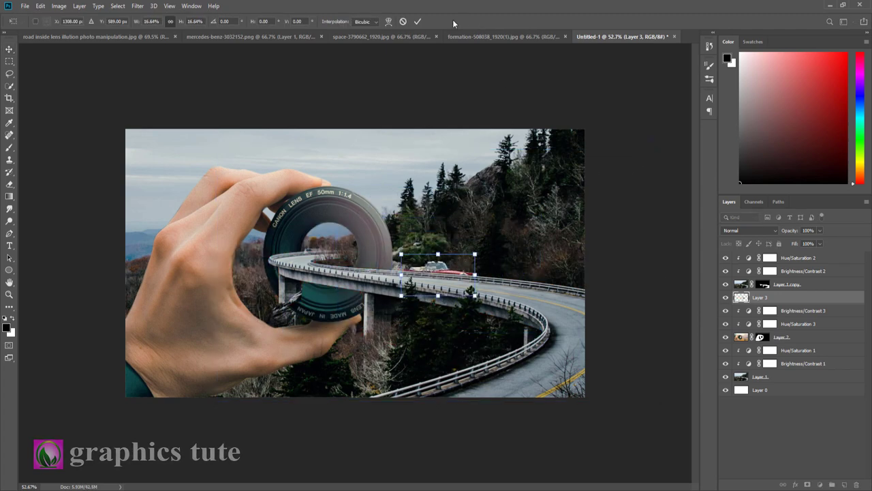
click(418, 22)
click(795, 297)
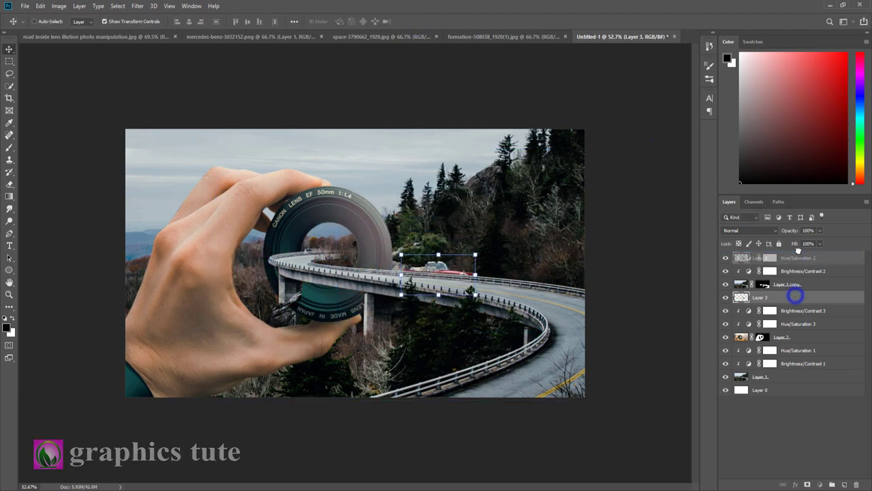
drag(785, 298, 784, 254)
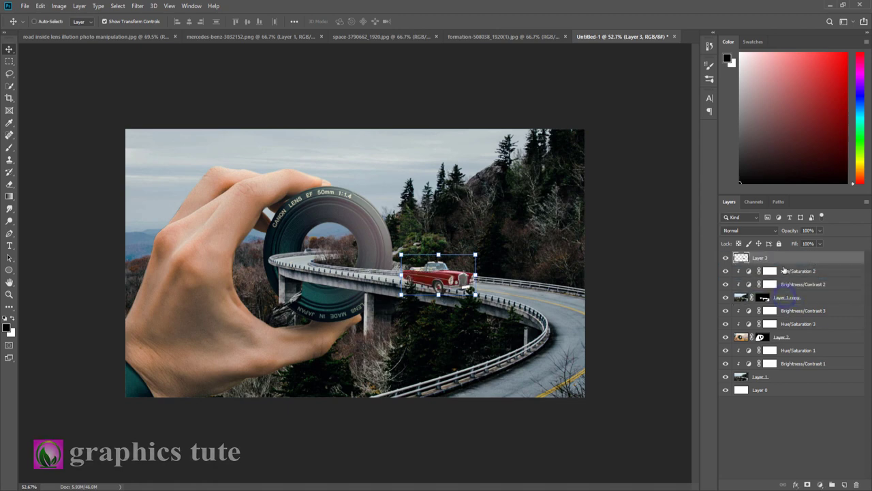
key(XF86AudioLowerVolume)
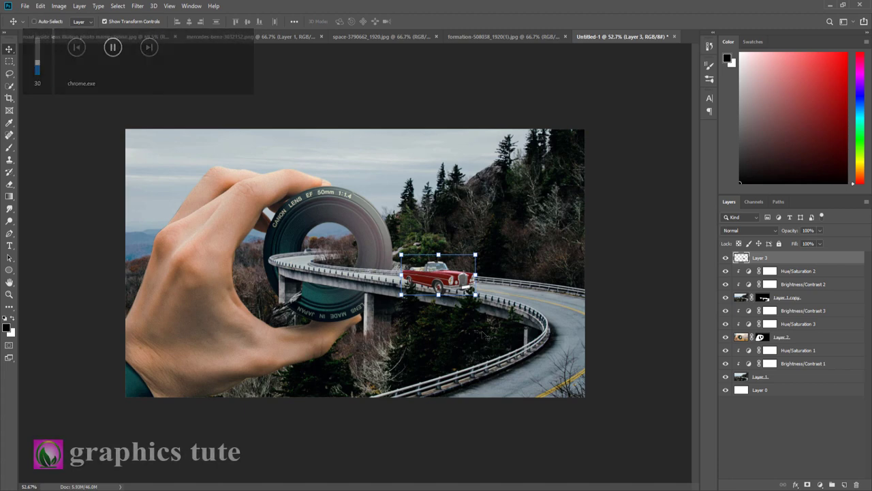
Slide the red car right onto the road's right-hand curve
key(z)
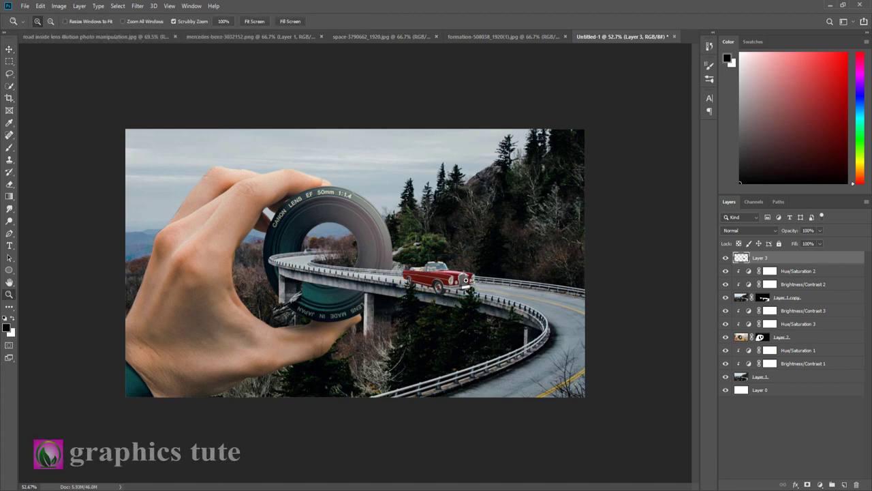
click(437, 279)
click(9, 49)
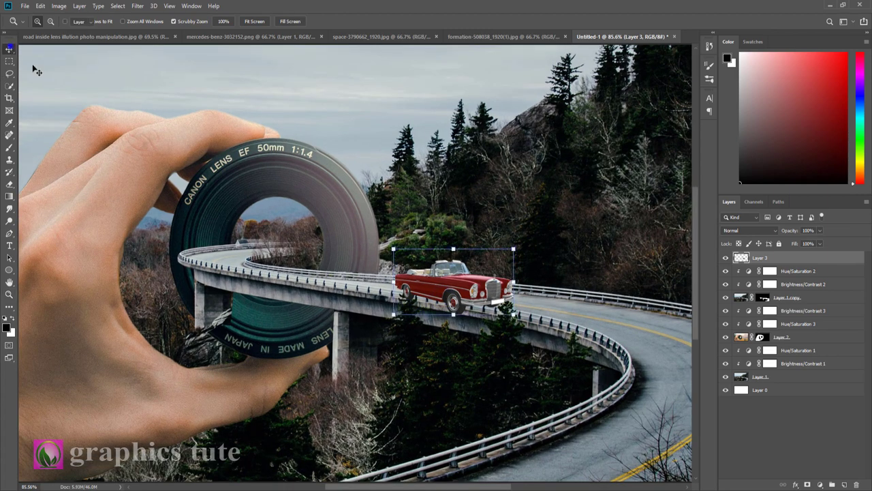
drag(464, 274, 626, 297)
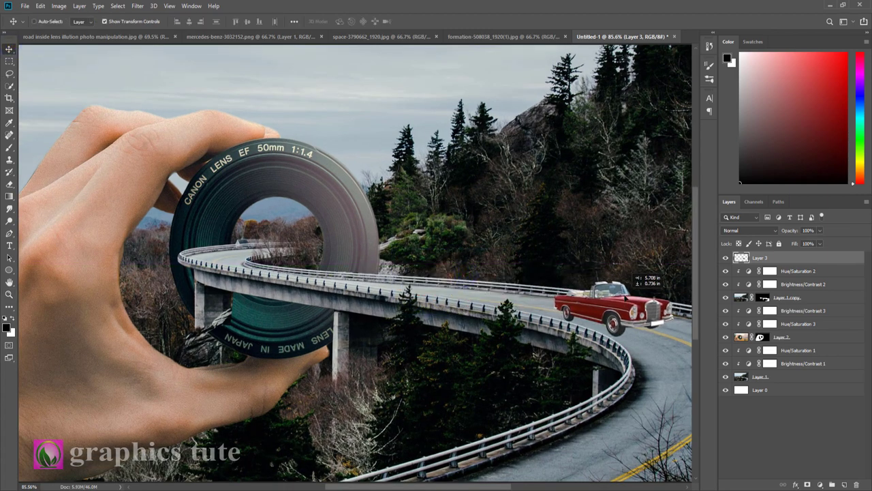
click(8, 294)
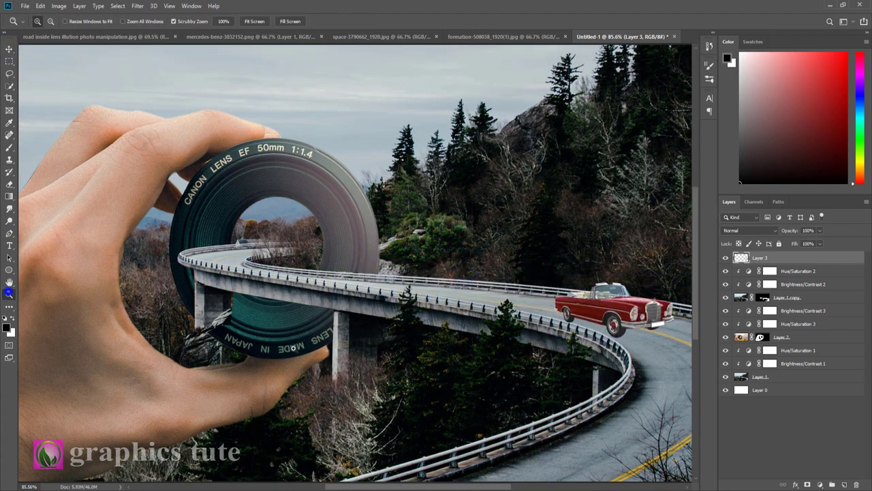
mouse_move(387, 369)
mouse_down()
mouse_move(420, 341)
mouse_move(441, 348)
mouse_up()
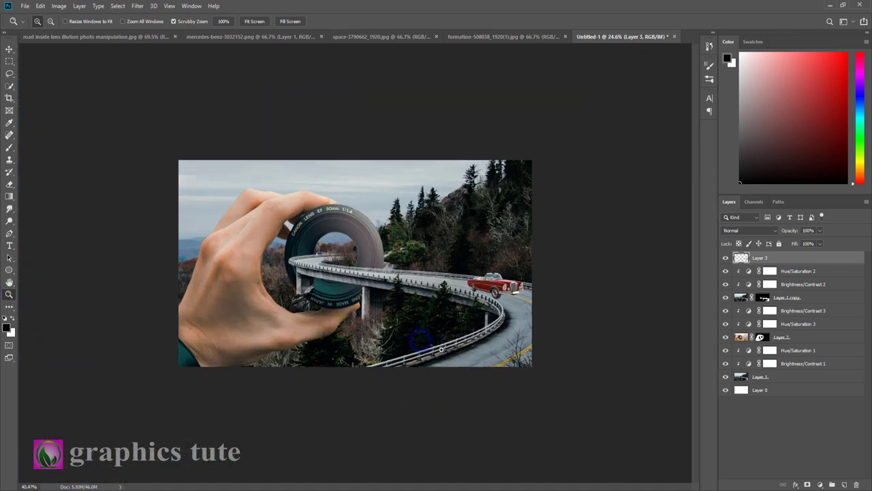
click(9, 50)
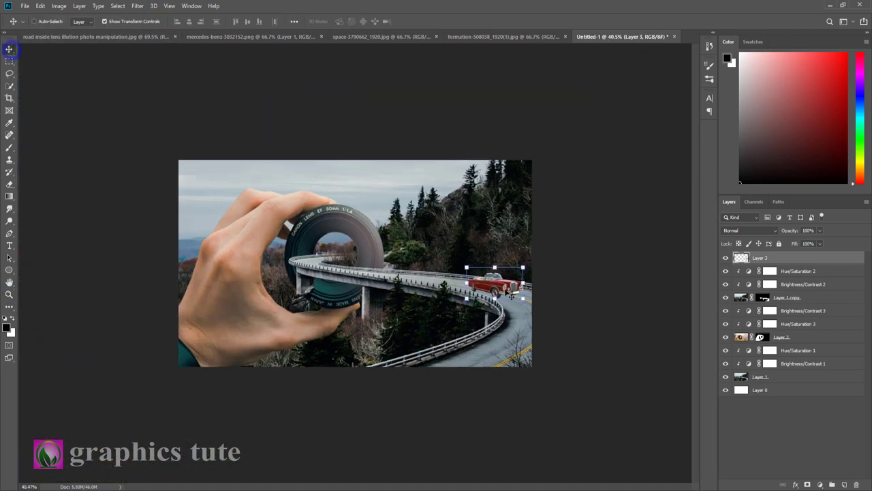
drag(502, 285, 502, 285)
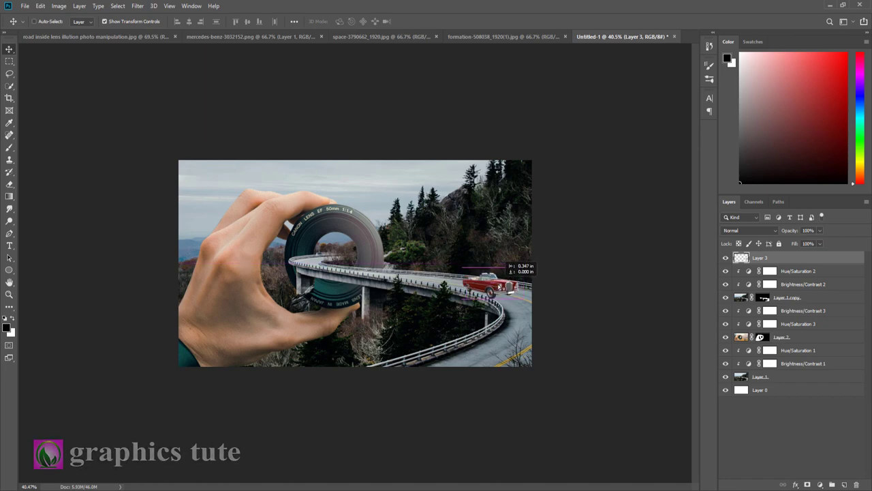
Rescale the car to about 91% and shift it right along the road
key(z)
click(518, 306)
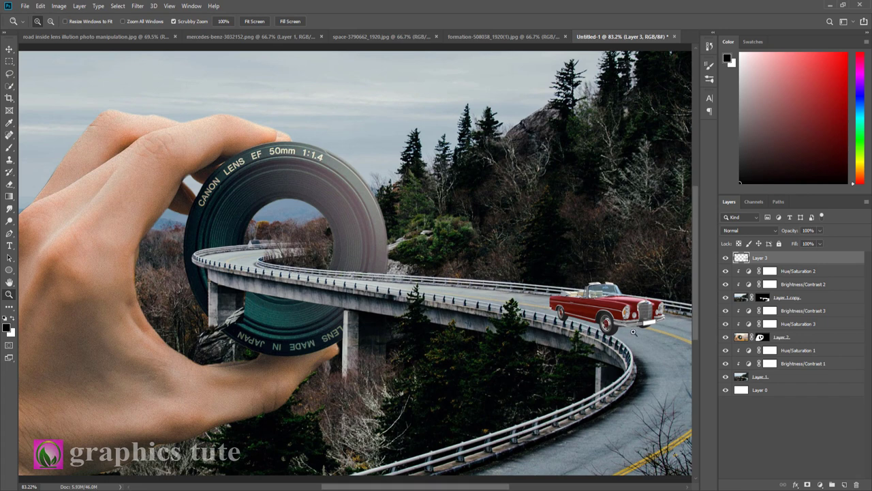
drag(544, 333, 623, 332)
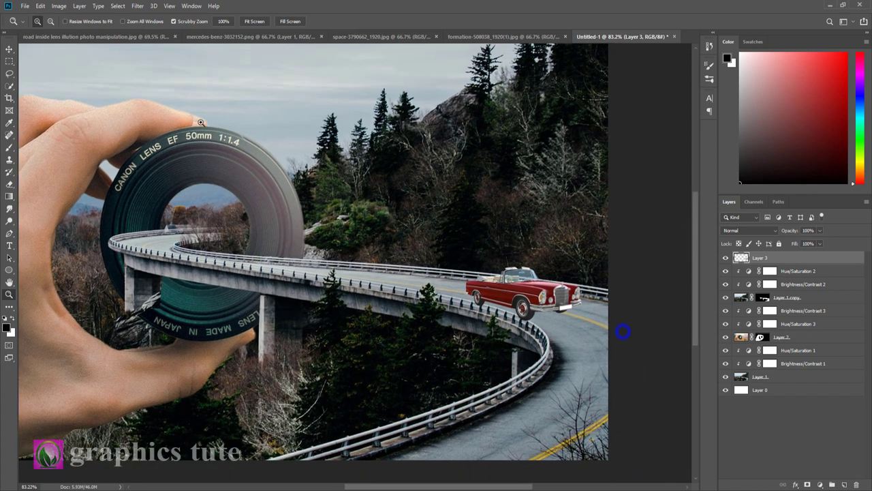
click(10, 50)
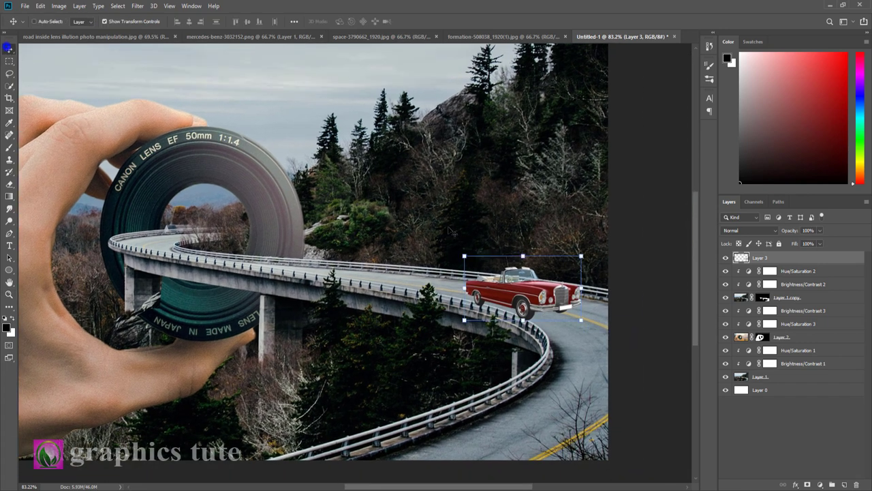
drag(580, 256, 571, 263)
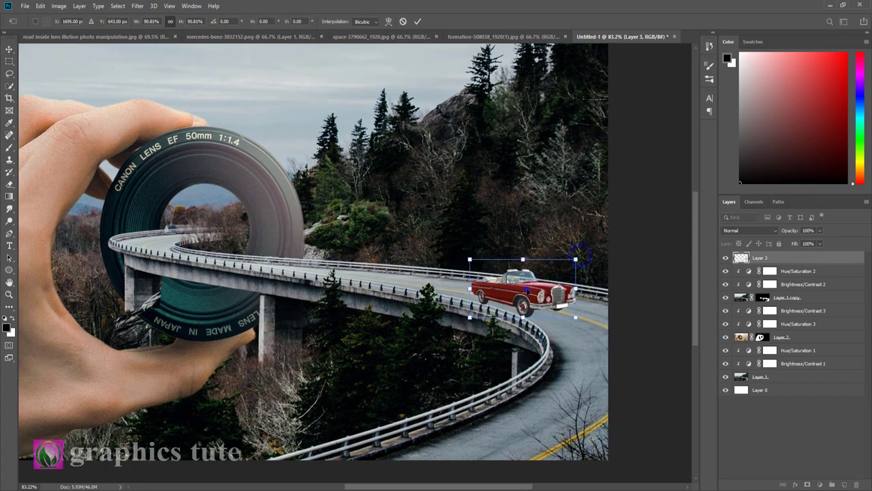
drag(515, 295, 529, 289)
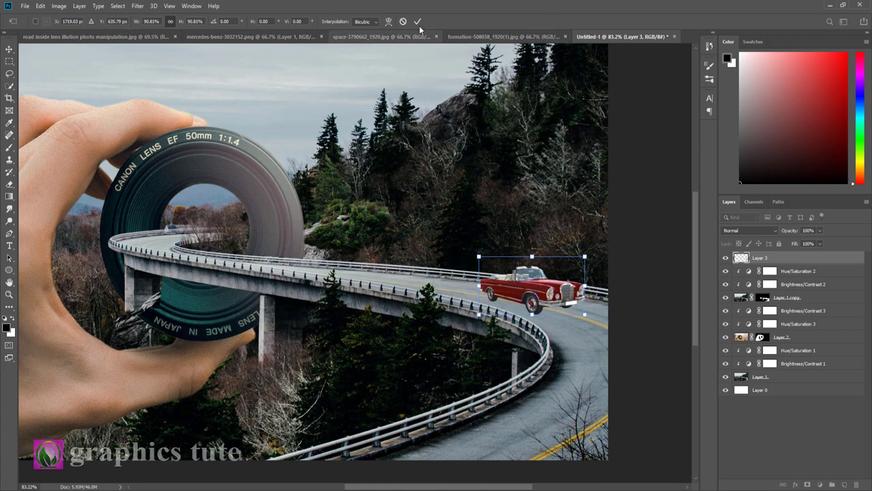
Commit the car's placement and add a new empty layer above Hue/Saturation 2
click(417, 21)
click(801, 273)
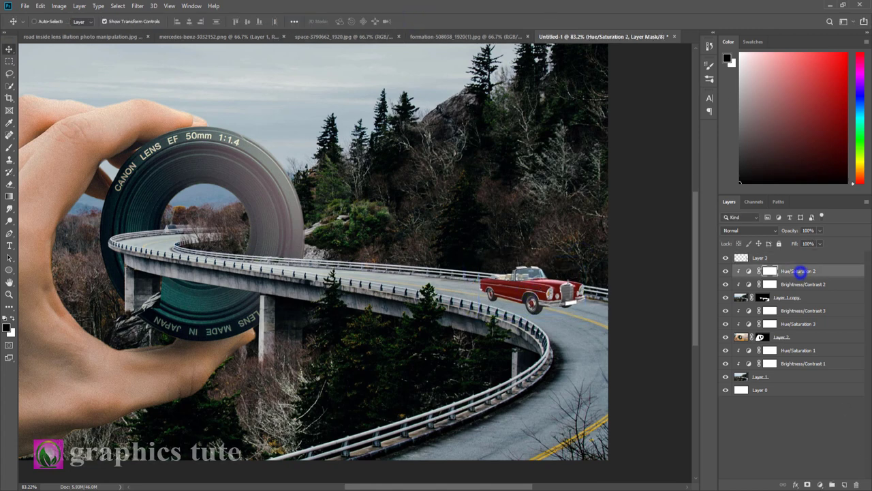
click(820, 485)
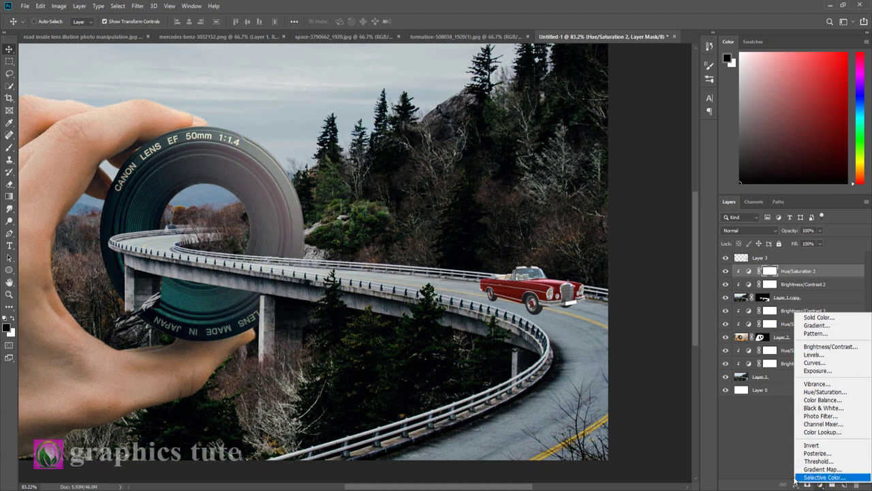
click(770, 469)
click(844, 484)
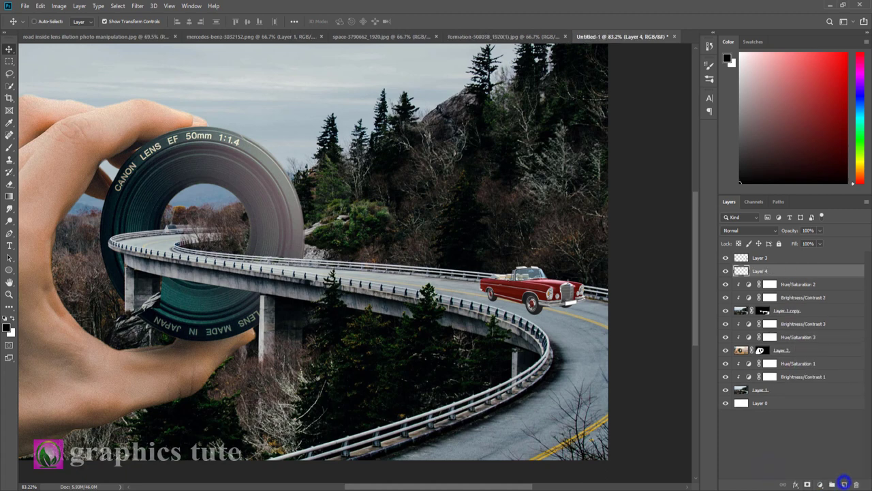
Paint a soft shadow under the convertible's wheels on the new Layer 4
click(11, 149)
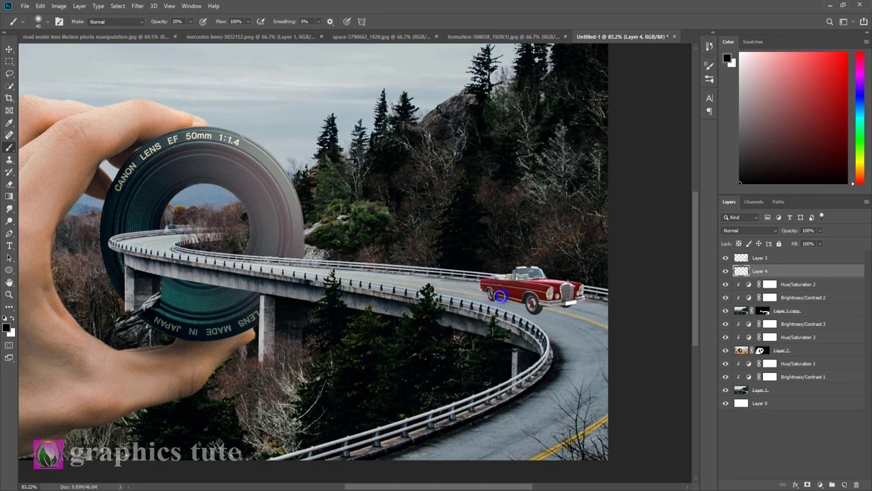
mouse_move(507, 295)
mouse_down()
mouse_move(574, 301)
mouse_move(494, 293)
mouse_move(581, 301)
mouse_move(522, 305)
mouse_move(535, 303)
mouse_move(485, 296)
mouse_move(531, 305)
mouse_up()
click(9, 295)
mouse_move(411, 301)
mouse_down()
mouse_move(383, 291)
mouse_move(436, 313)
mouse_up()
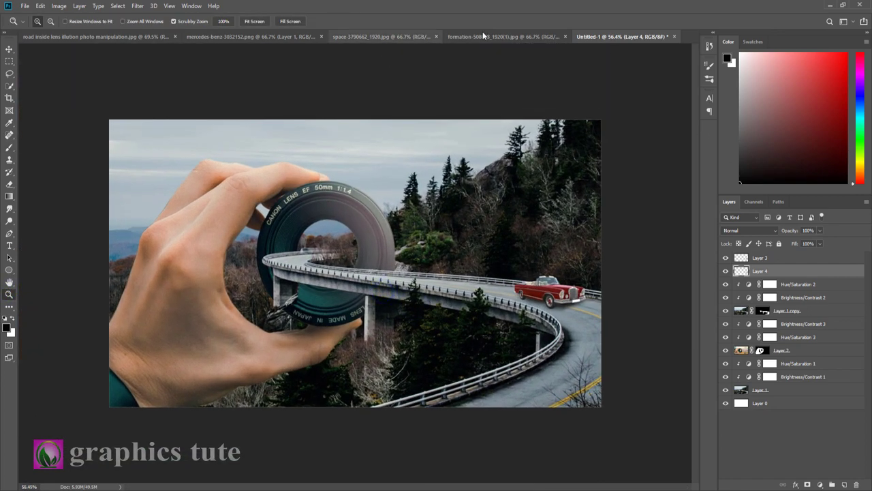
Unlock the geese photo's background, Magic Wand the sky, and invert to select the geese
click(401, 38)
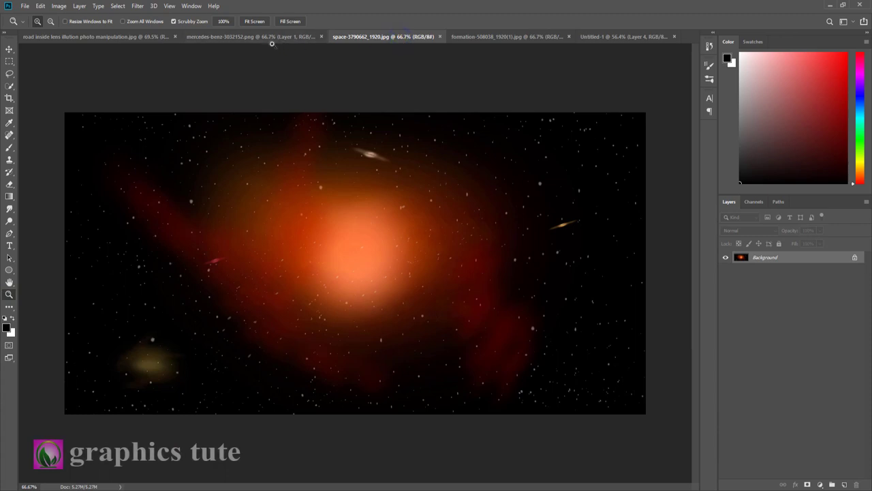
click(496, 38)
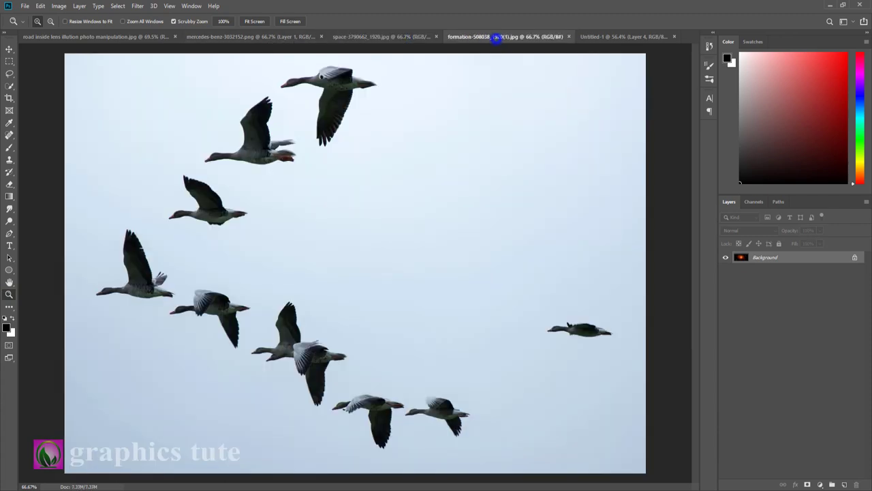
click(856, 260)
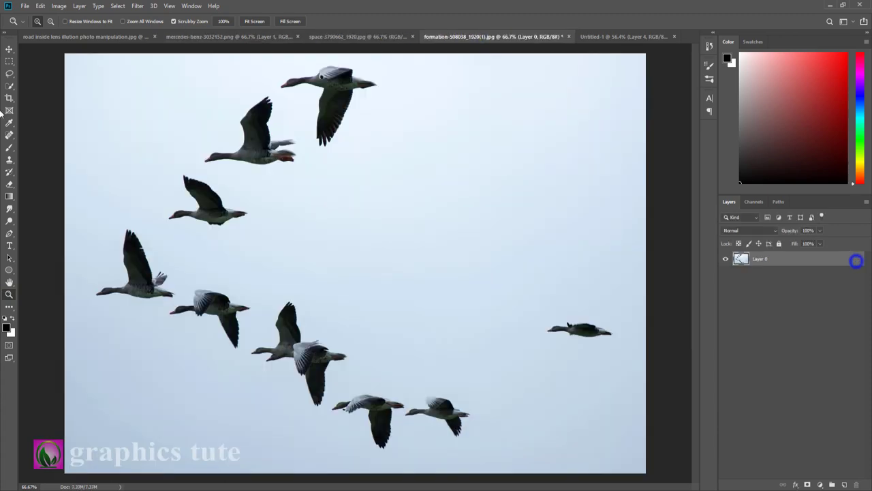
right_click(9, 73)
right_click(9, 86)
click(41, 94)
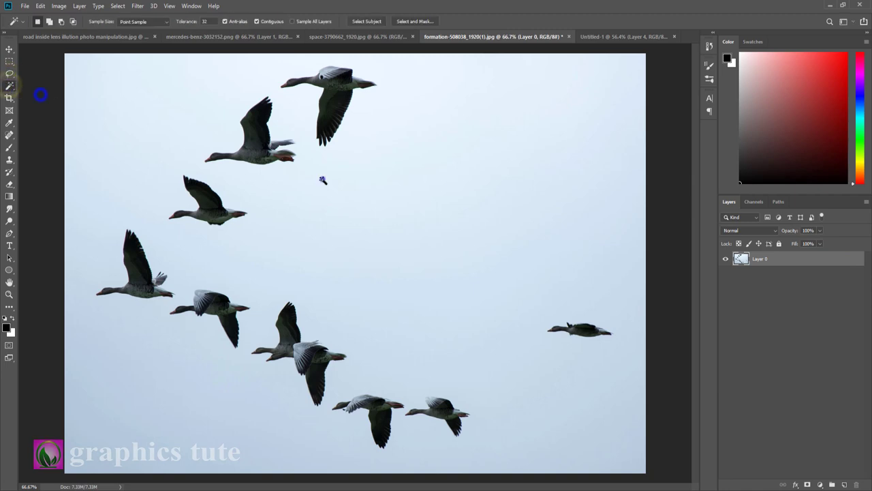
click(323, 180)
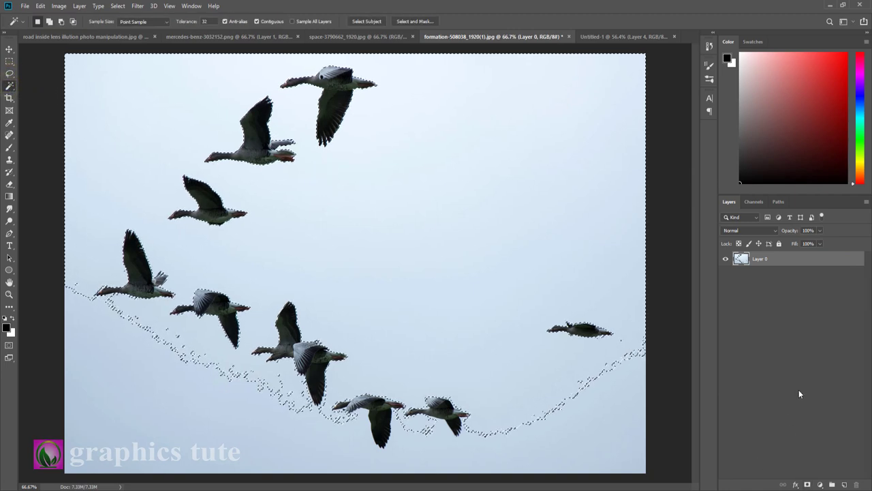
key(ctrl+shift+i)
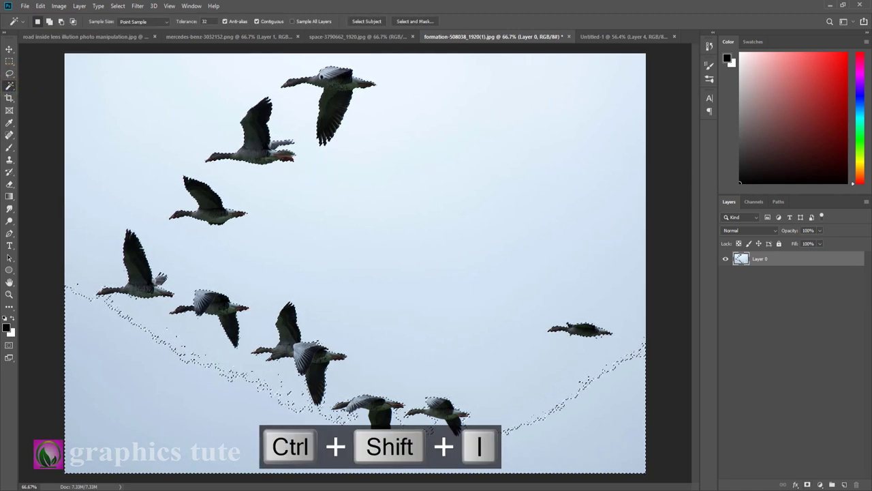
Add a layer mask hiding the sky and select the remaining sky region
click(807, 484)
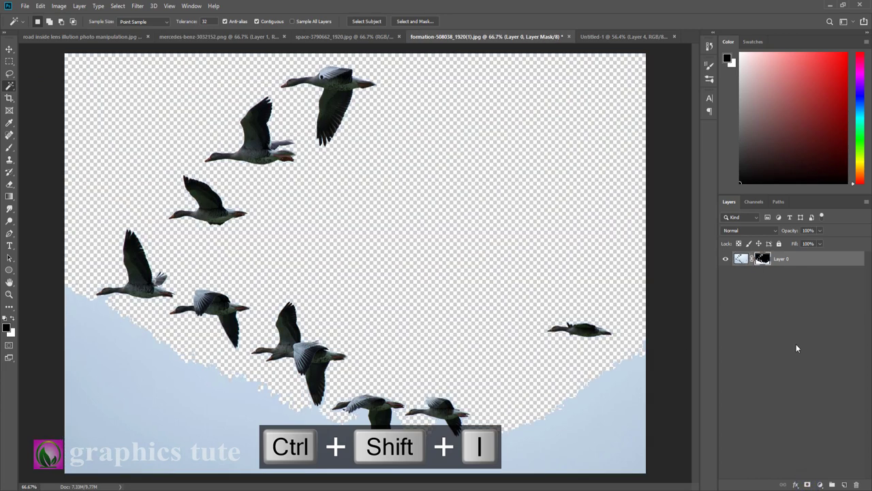
click(114, 394)
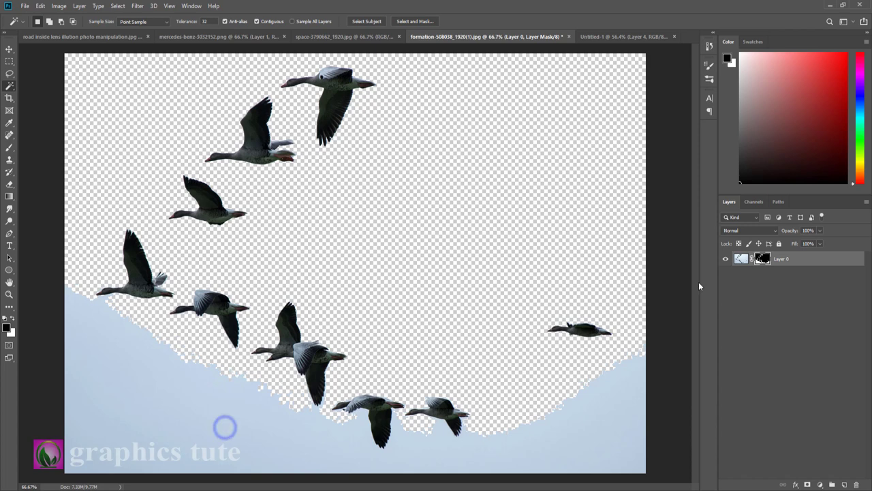
click(740, 260)
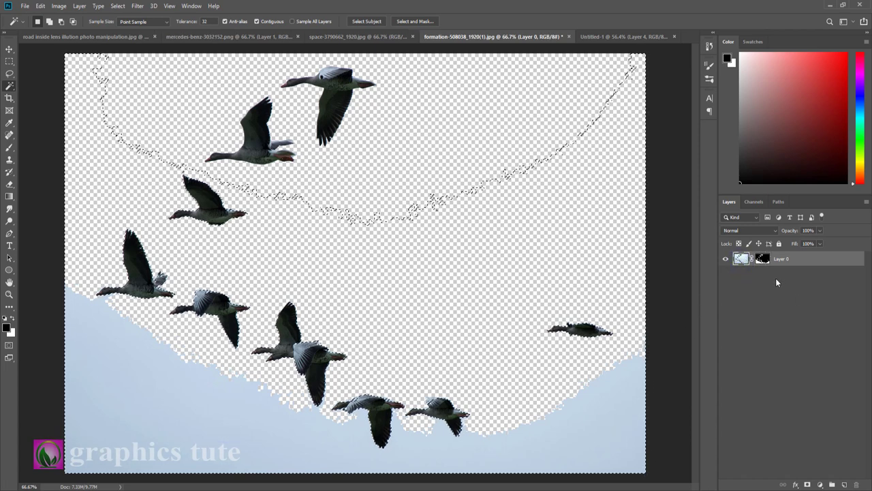
click(762, 259)
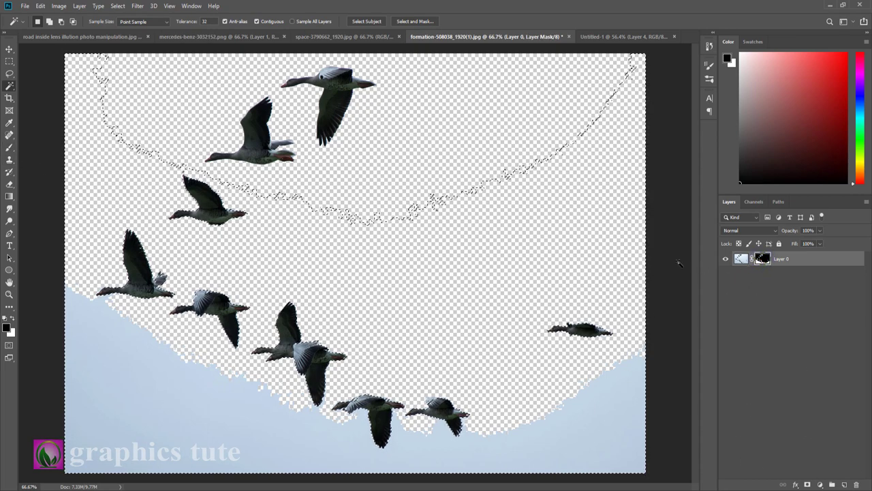
key(ctrl+i)
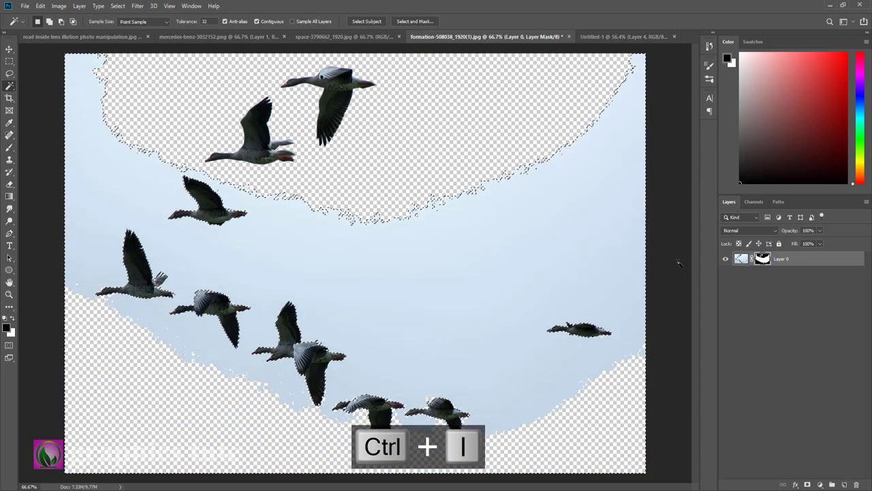
key(ctrl+z)
Brush out leftover sky on the mask at about size 250, then deselect
click(7, 149)
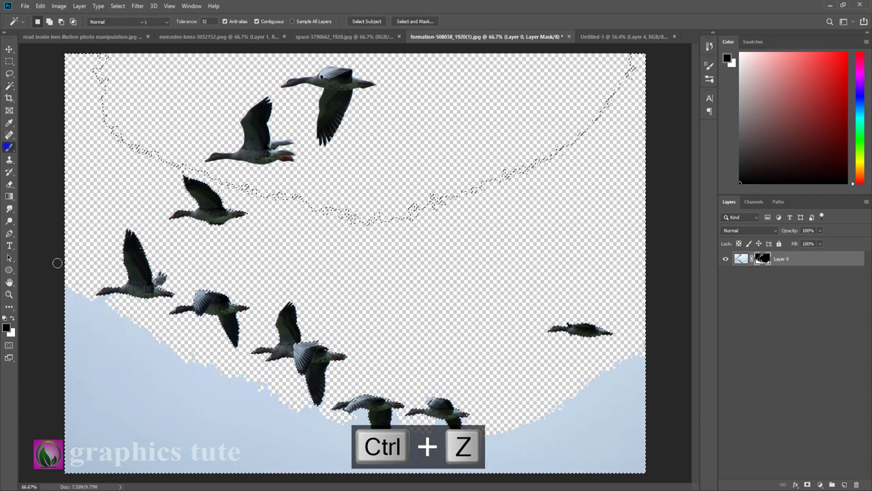
click(127, 405)
click(145, 405)
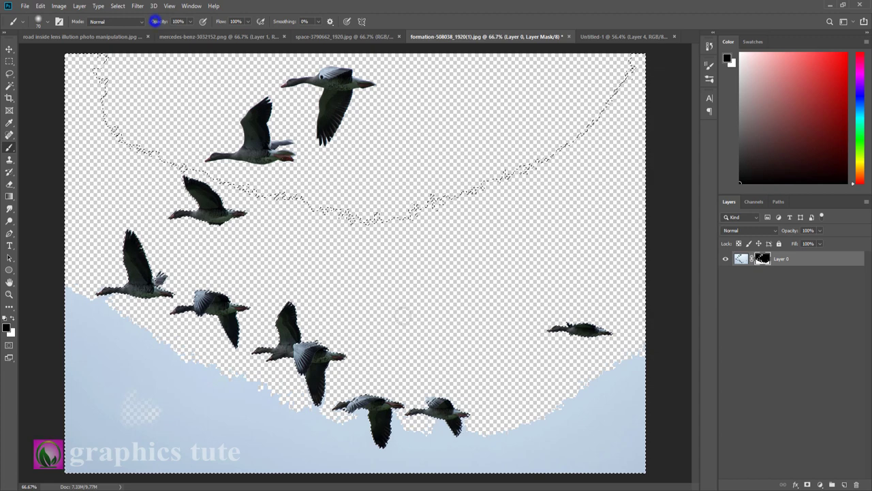
key(bracketright)
key(bracketright)
key(bracketright)
key(bracketright)
key(bracketright)
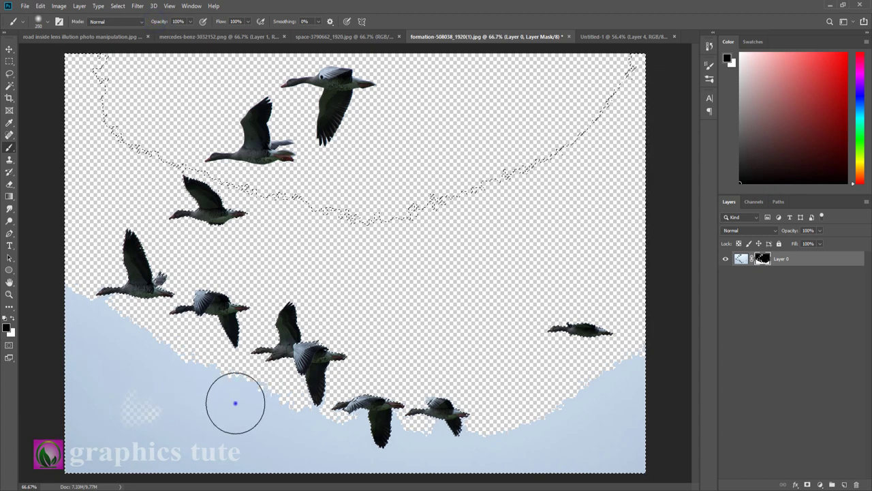
mouse_move(235, 403)
mouse_down()
mouse_move(202, 411)
mouse_move(148, 396)
mouse_move(165, 362)
mouse_move(89, 323)
mouse_move(282, 452)
mouse_move(297, 438)
mouse_move(379, 452)
mouse_move(370, 415)
mouse_move(399, 432)
mouse_move(589, 392)
mouse_move(629, 362)
mouse_move(616, 458)
mouse_move(541, 464)
mouse_up()
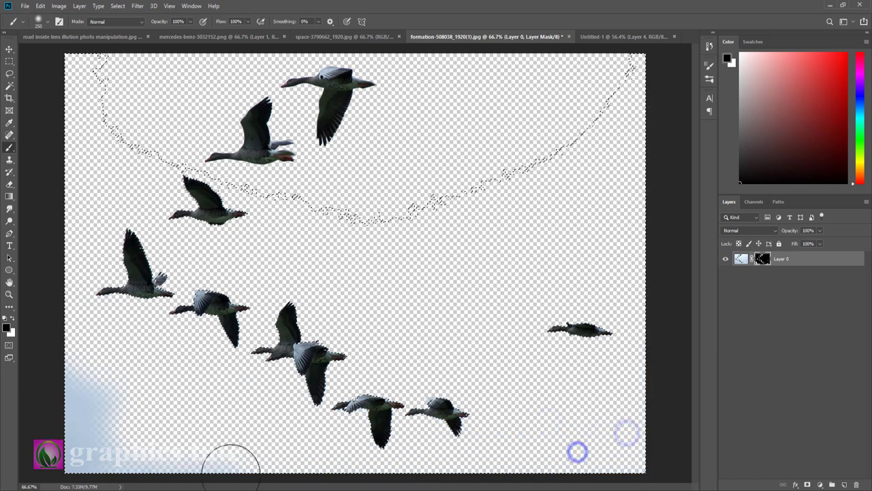
drag(68, 375, 91, 424)
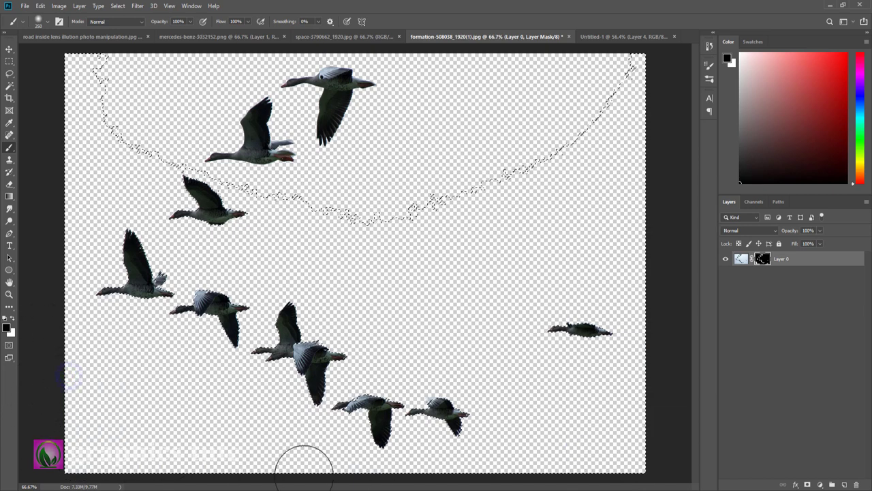
click(625, 467)
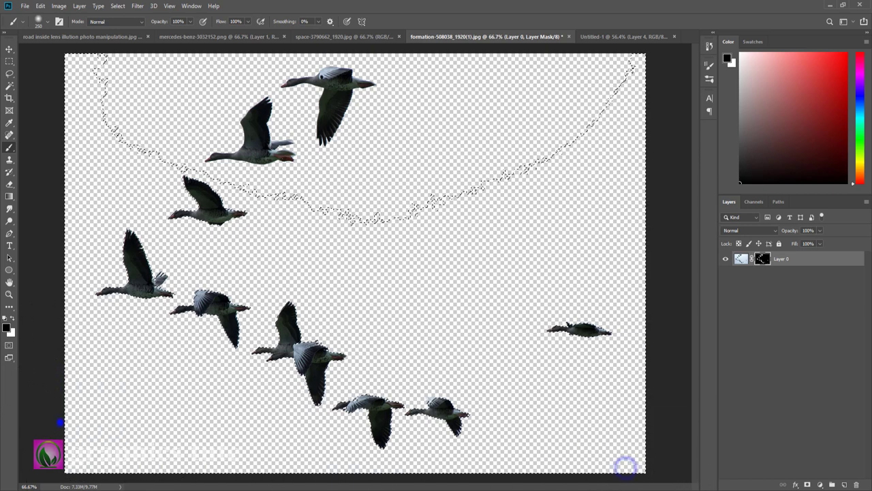
click(59, 422)
key(ctrl+d)
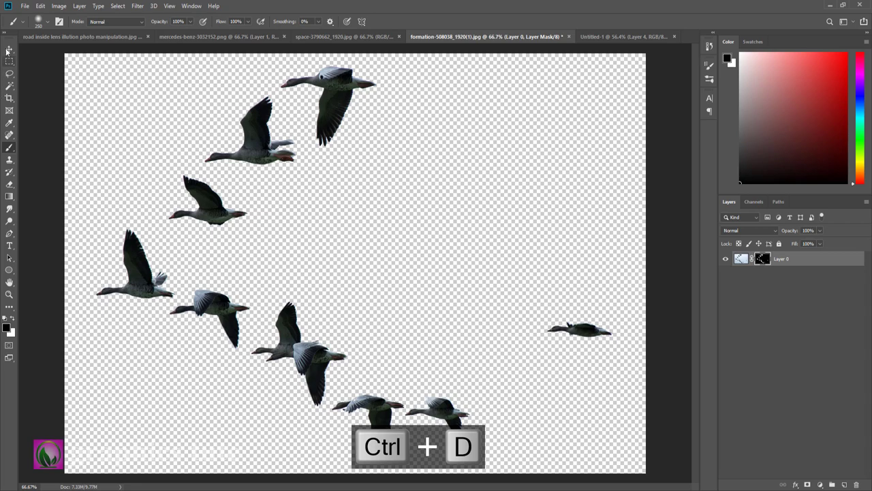
click(8, 50)
Bring the geese into Untitled-1 and scale them down above the trees
drag(211, 210, 611, 40)
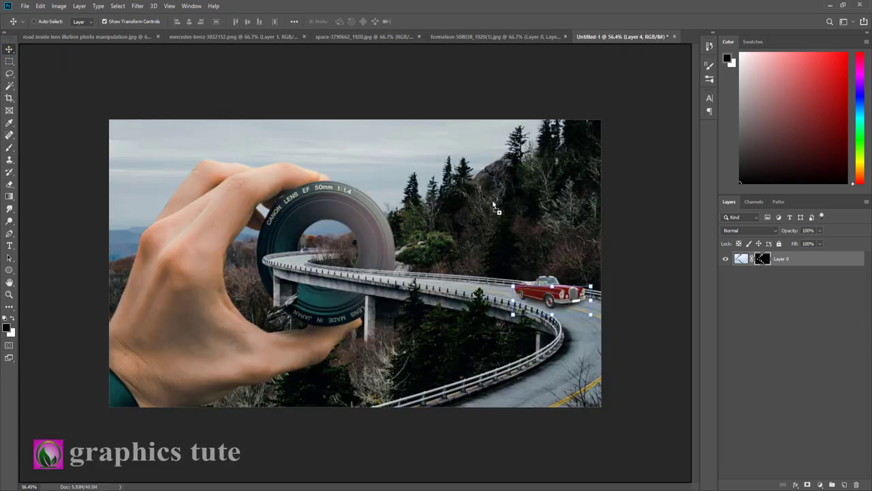
mouse_move(611, 40)
mouse_down()
mouse_move(225, 408)
mouse_move(404, 263)
mouse_up()
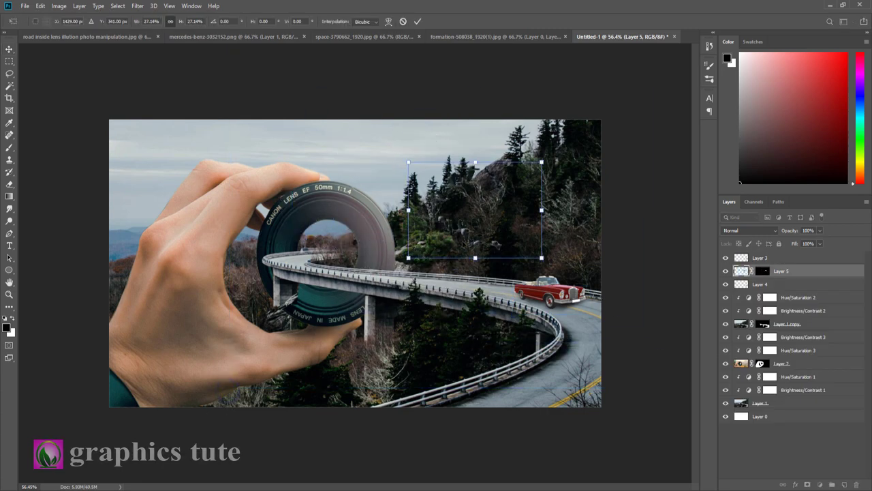
drag(468, 266, 463, 240)
drag(534, 138, 473, 187)
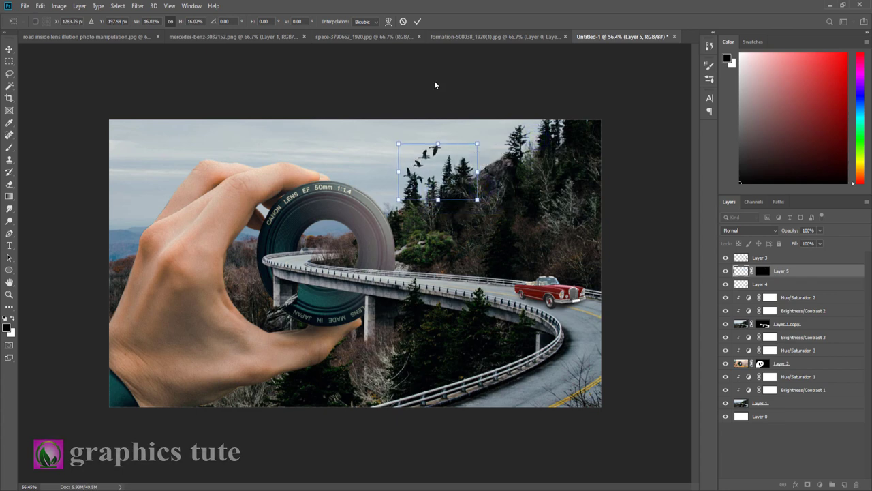
click(418, 21)
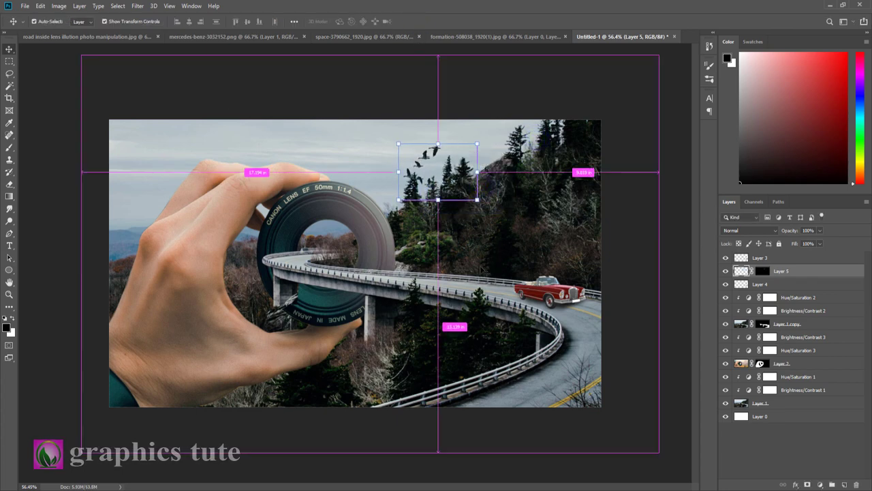
Turn the geese into black silhouettes with Levels output white set to 0
key(ctrl+l)
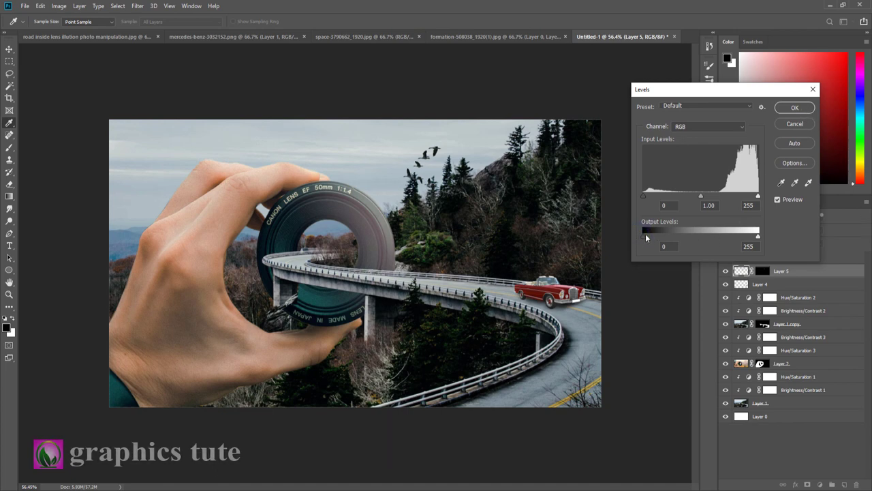
drag(645, 234, 644, 235)
drag(756, 236, 644, 236)
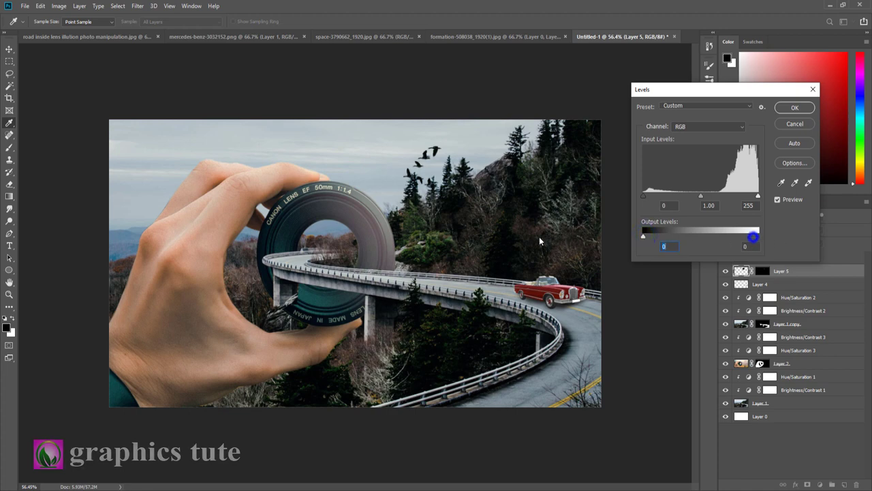
click(793, 107)
Duplicate the geese layer, then shrink, move left, and flip the copy horizontally
key(v)
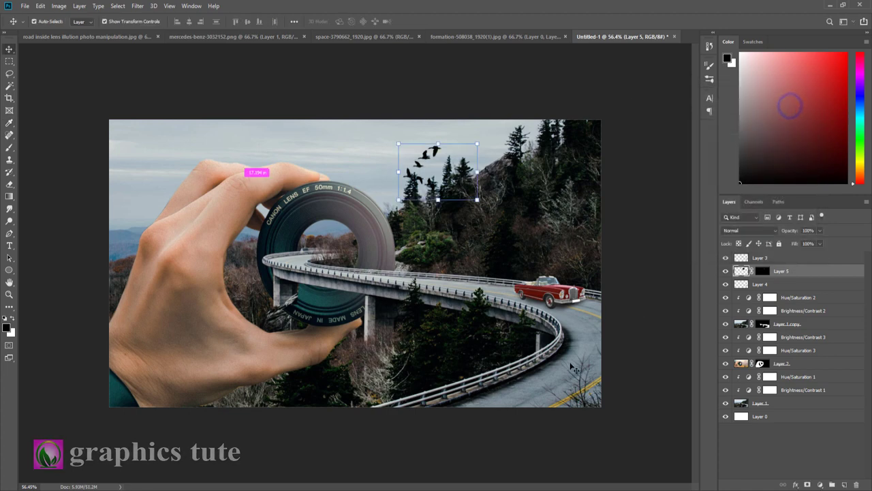
key(ctrl+j)
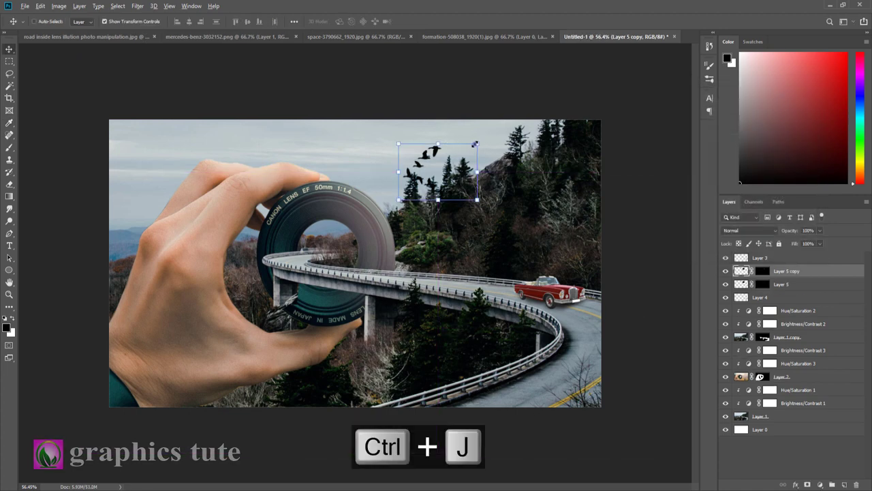
mouse_move(475, 145)
mouse_down()
mouse_move(439, 174)
mouse_move(347, 158)
mouse_up()
right_click(355, 158)
click(389, 274)
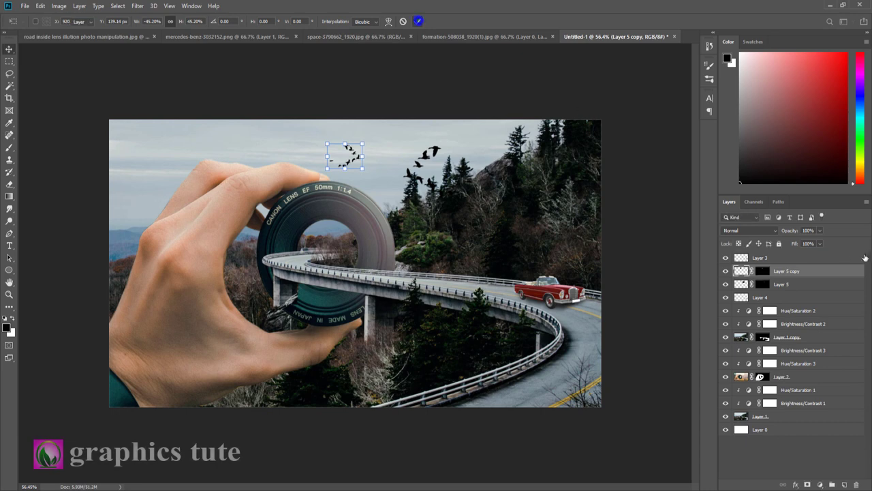
click(417, 21)
click(790, 257)
Add a Color Balance adjustment that shifts the midtones slightly toward green
click(821, 485)
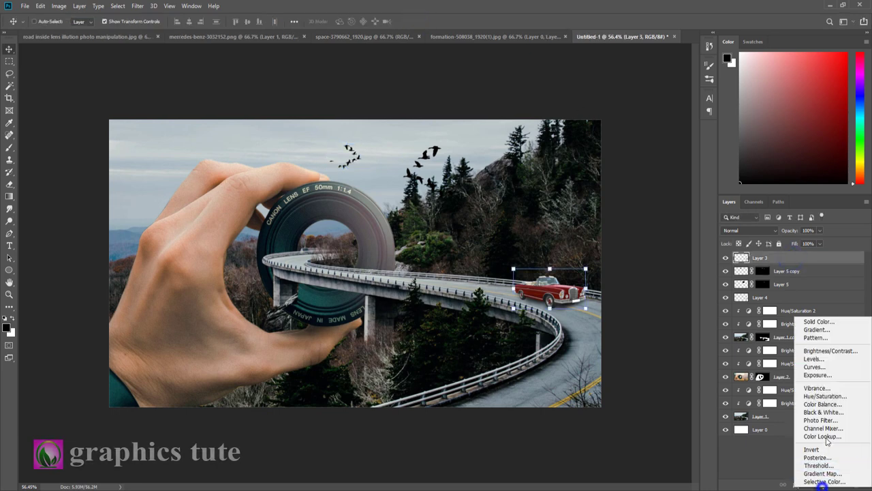
click(821, 404)
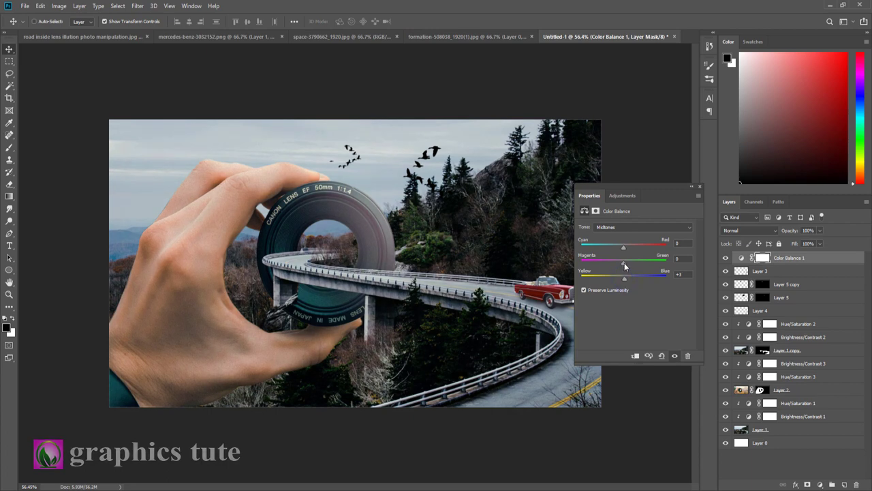
drag(624, 262, 626, 264)
click(699, 187)
Add a black Color Fill layer and paint its mask's centre clear with a 1400 brush
click(821, 485)
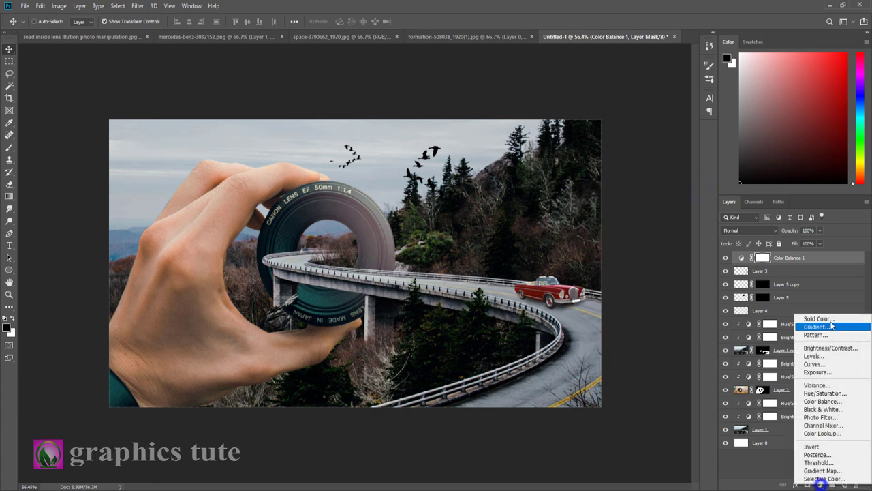
click(830, 318)
click(833, 68)
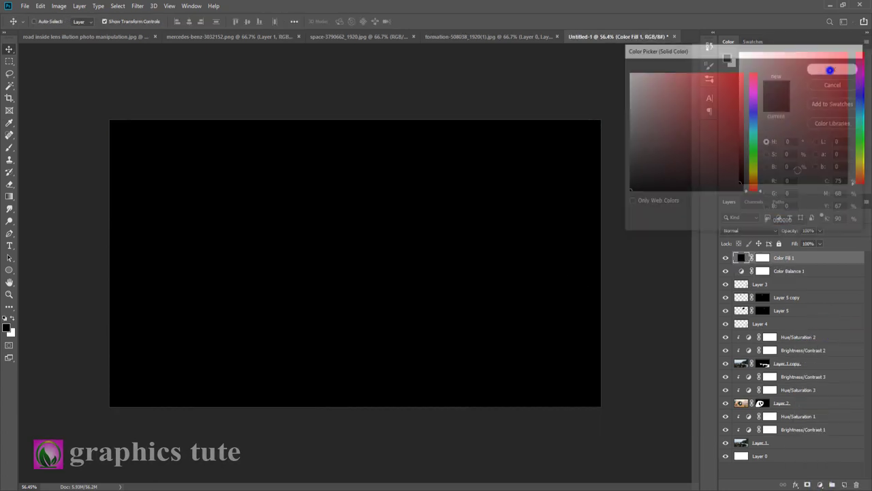
click(764, 257)
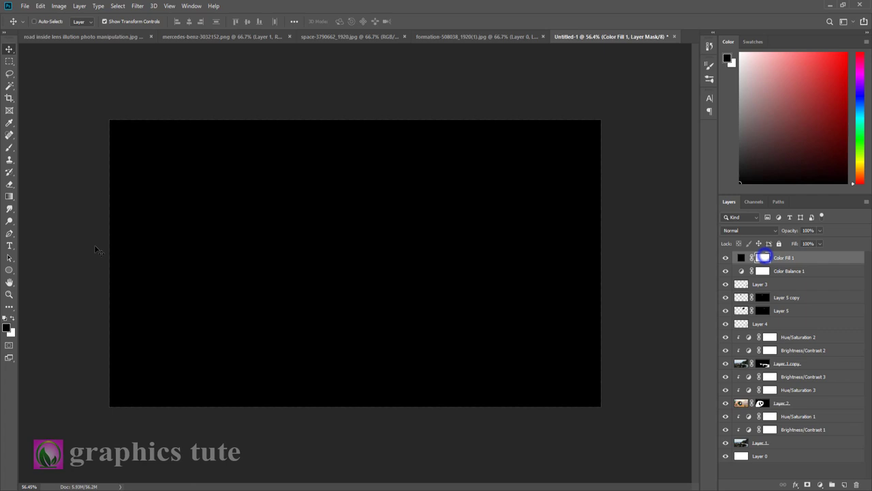
click(9, 148)
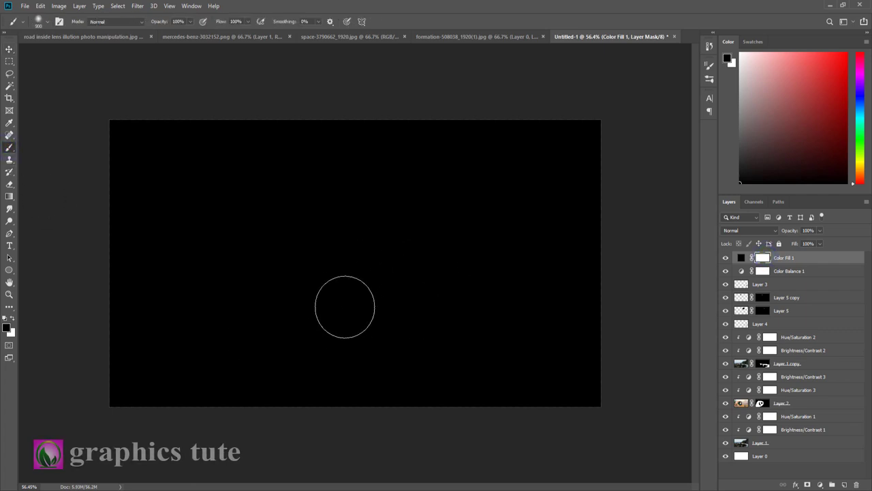
key(bracketright)
key(bracketright)
key(bracketright)
key(bracketright)
key(bracketright)
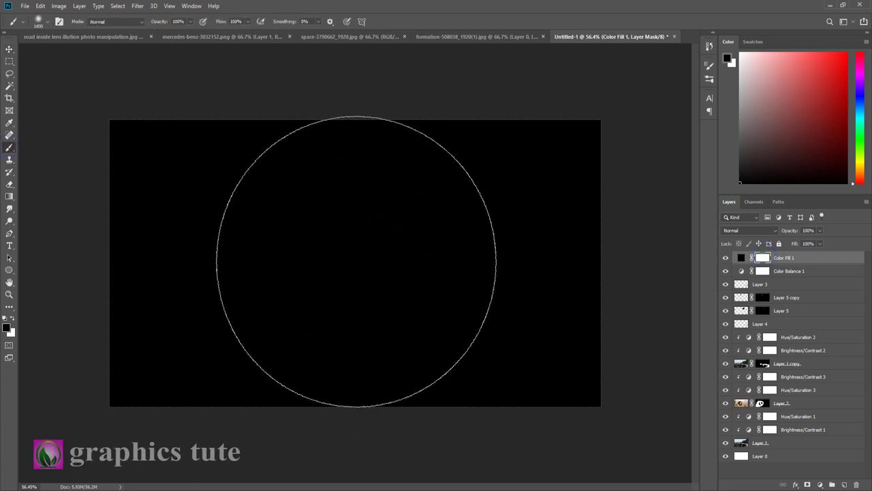
mouse_move(357, 261)
mouse_down()
mouse_move(331, 272)
mouse_move(420, 256)
mouse_move(870, 240)
mouse_up()
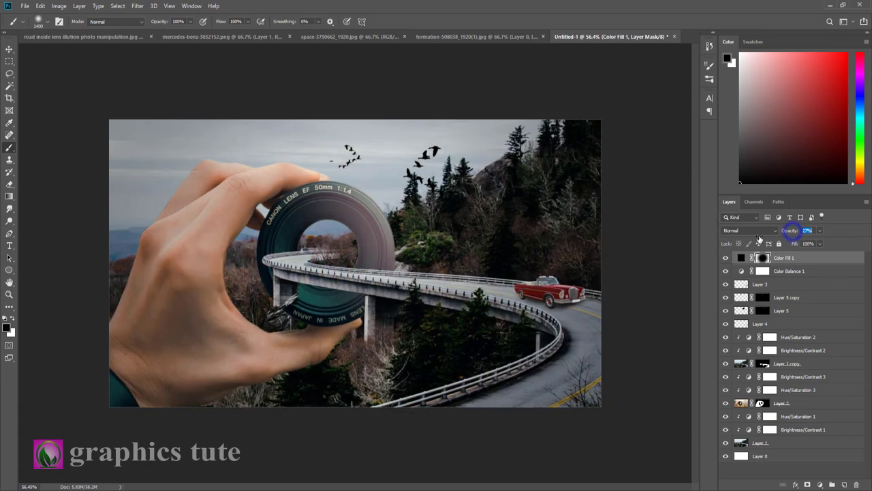
Compare the image with and without the black vignette
click(726, 259)
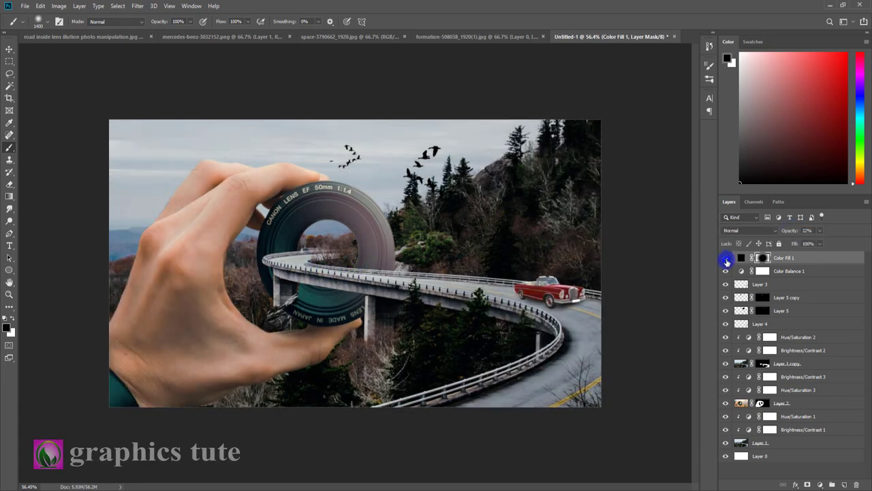
click(726, 259)
click(726, 259)
click(726, 259)
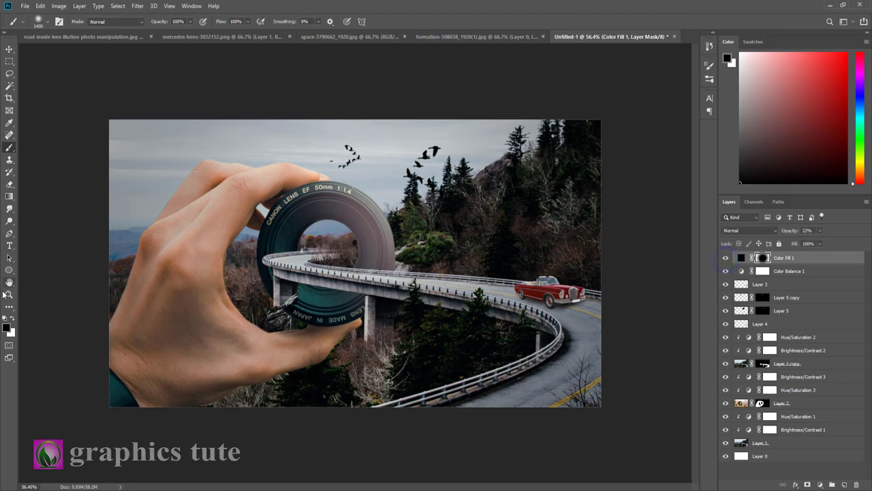
click(8, 295)
Bring the space nebula image into the composite as Layer 6 in Screen blend mode
drag(433, 290, 443, 290)
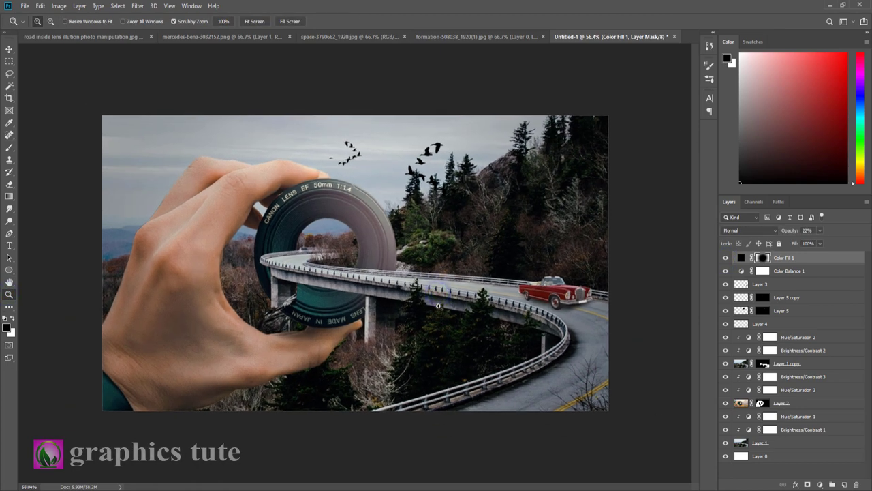
click(9, 49)
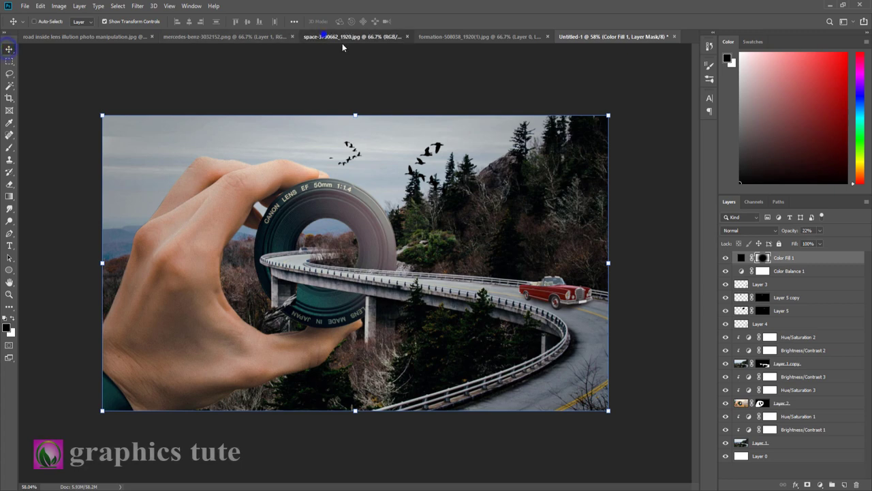
click(322, 36)
click(855, 259)
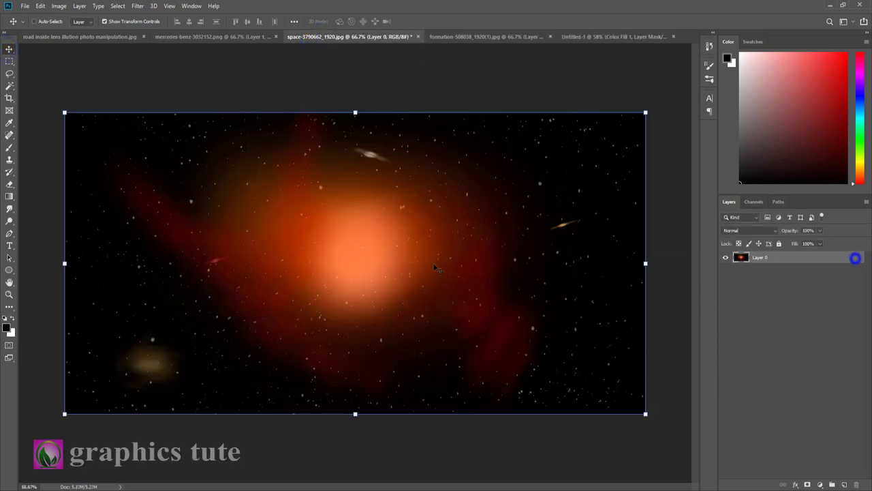
drag(432, 243, 587, 40)
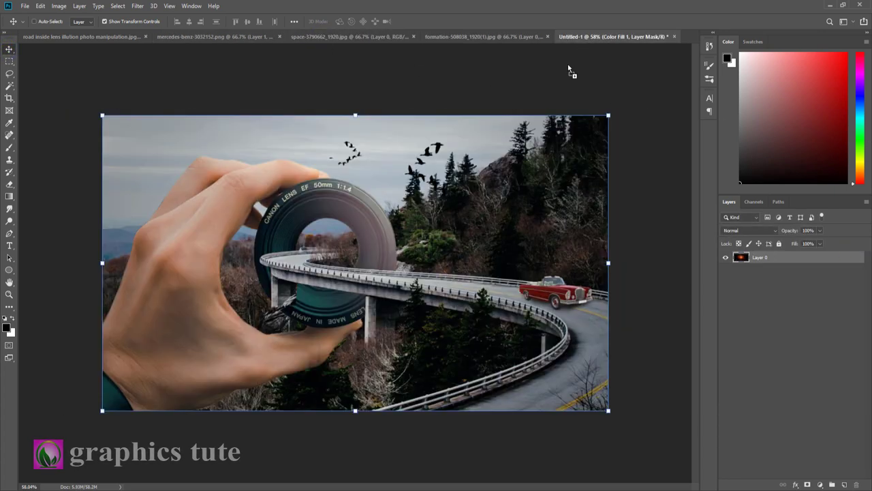
mouse_move(587, 41)
mouse_down()
mouse_move(413, 289)
mouse_move(421, 287)
mouse_up()
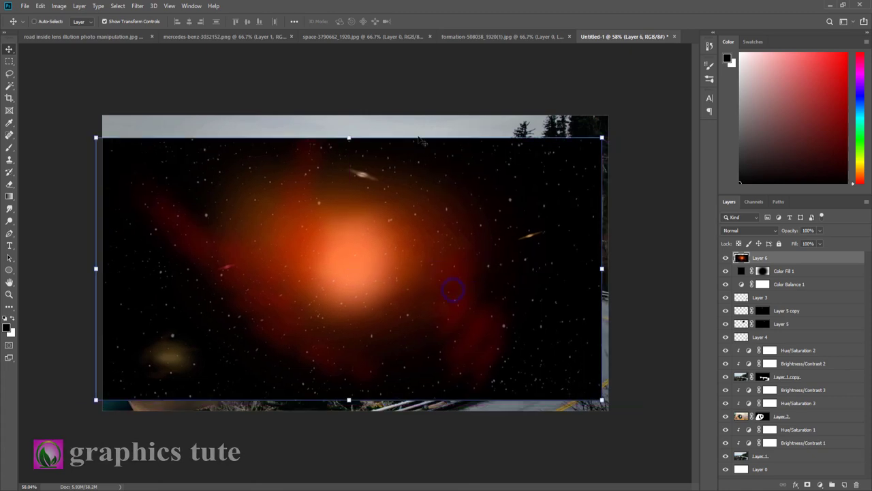
click(749, 233)
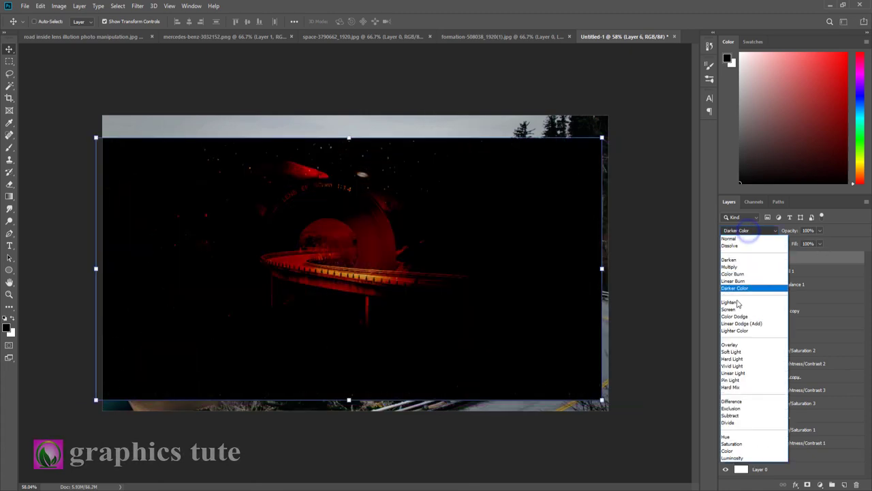
click(736, 307)
Move the glow over the lens, enlarge it to 113.35%, lower opacity to 86%, add a mask
drag(379, 259, 380, 241)
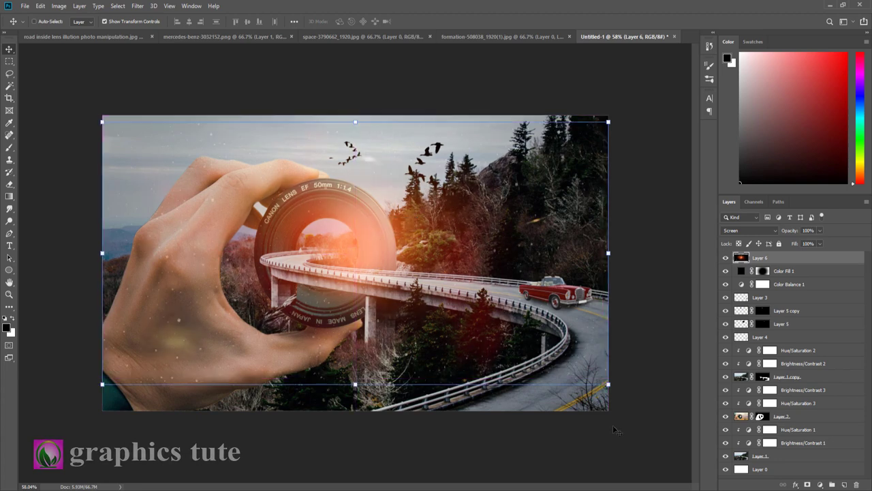
drag(609, 385, 637, 395)
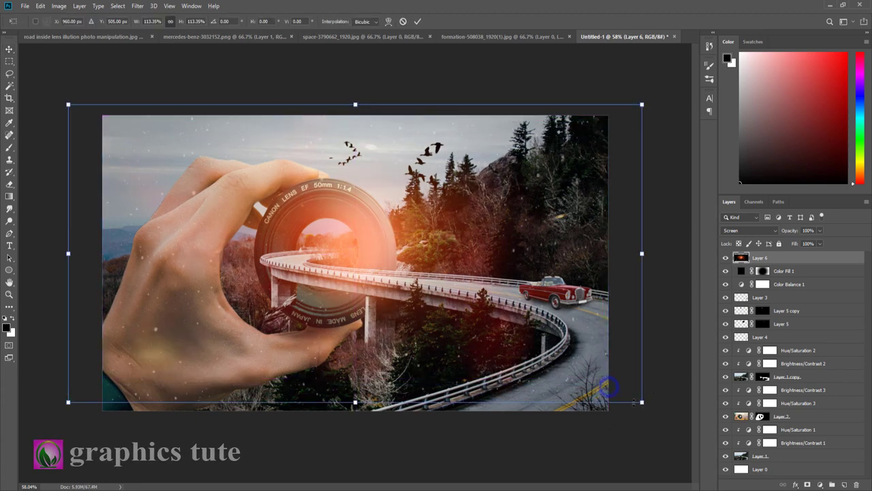
drag(530, 368, 530, 368)
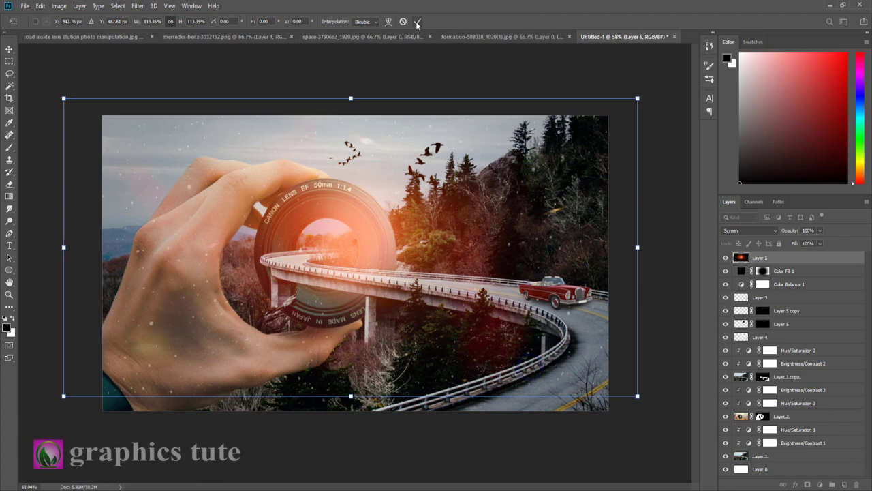
click(417, 23)
mouse_move(789, 232)
mouse_down()
mouse_move(767, 235)
mouse_move(787, 232)
mouse_up()
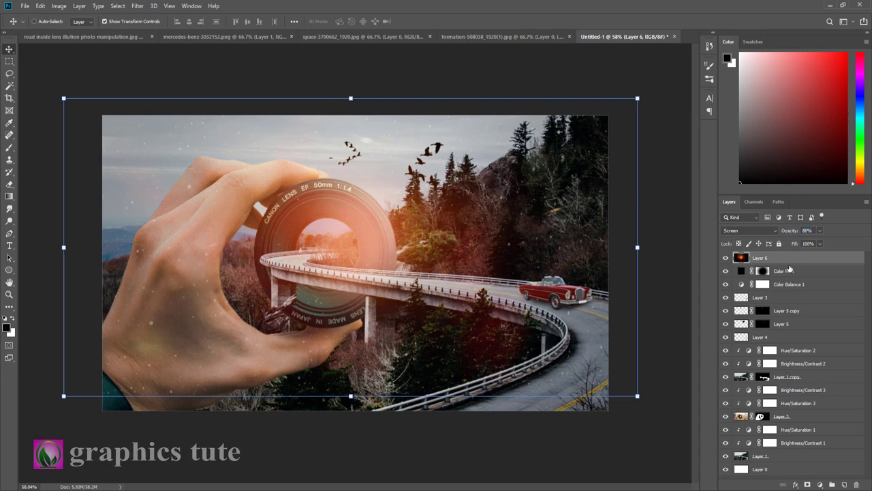
click(806, 484)
Set a 41%-opacity brush and fade Layer 6's glow off the knuckles, car and trees
click(9, 147)
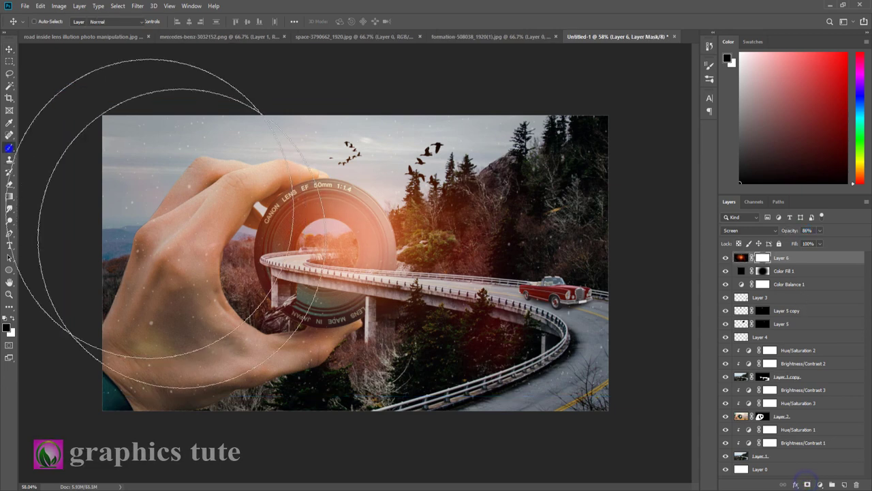
key(bracketleft)
key(bracketleft)
key(bracketleft)
key(bracketleft)
key(bracketleft)
key(bracketleft)
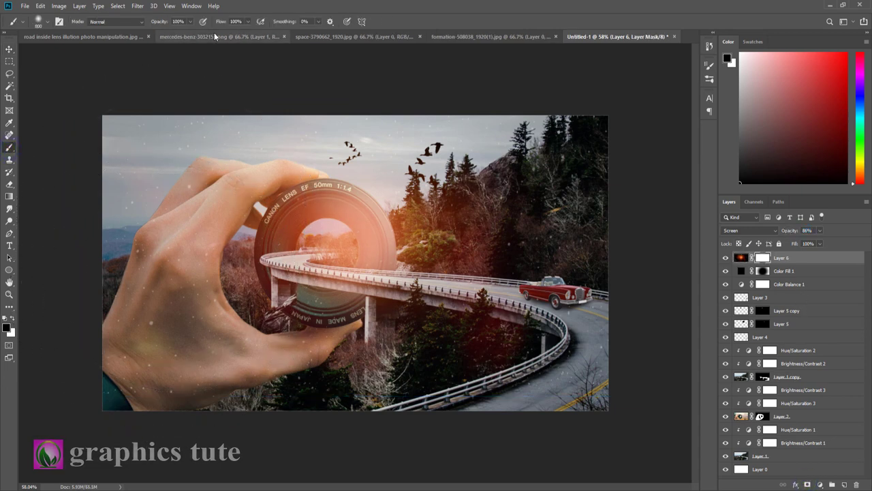
drag(164, 25, 129, 25)
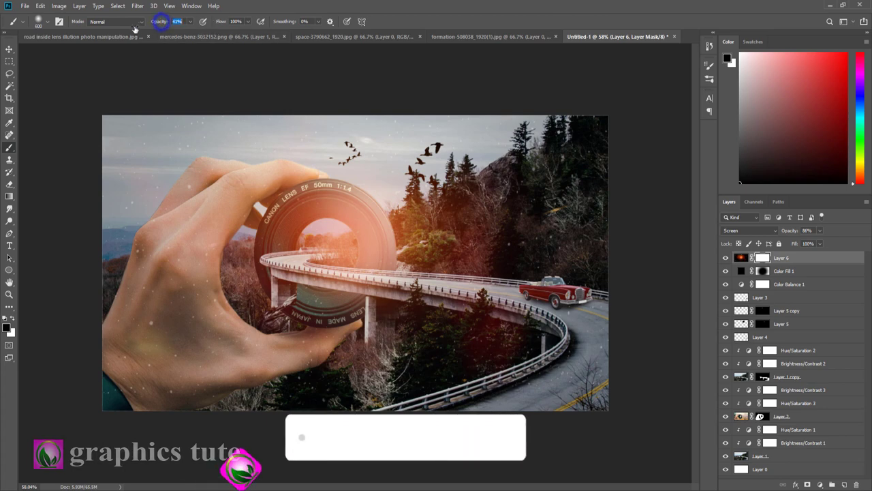
key(bracketleft)
key(bracketleft)
key(bracketleft)
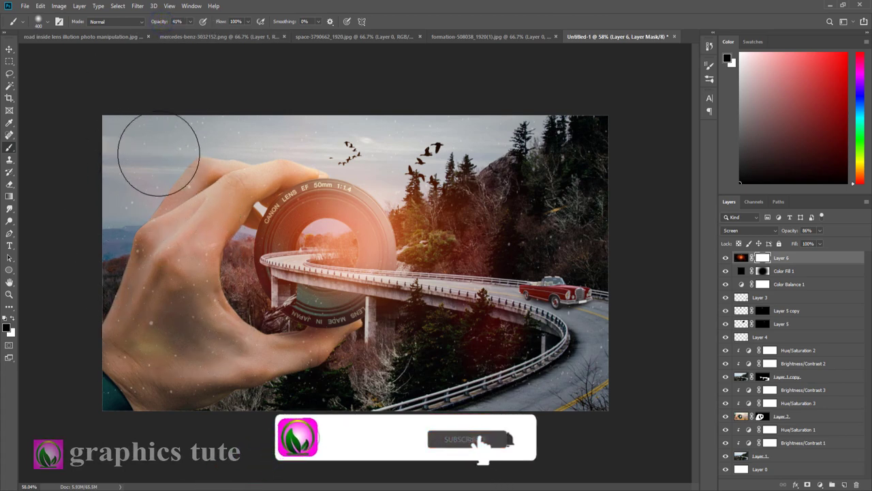
mouse_move(162, 295)
mouse_down()
mouse_move(152, 379)
mouse_move(156, 321)
mouse_move(223, 387)
mouse_up()
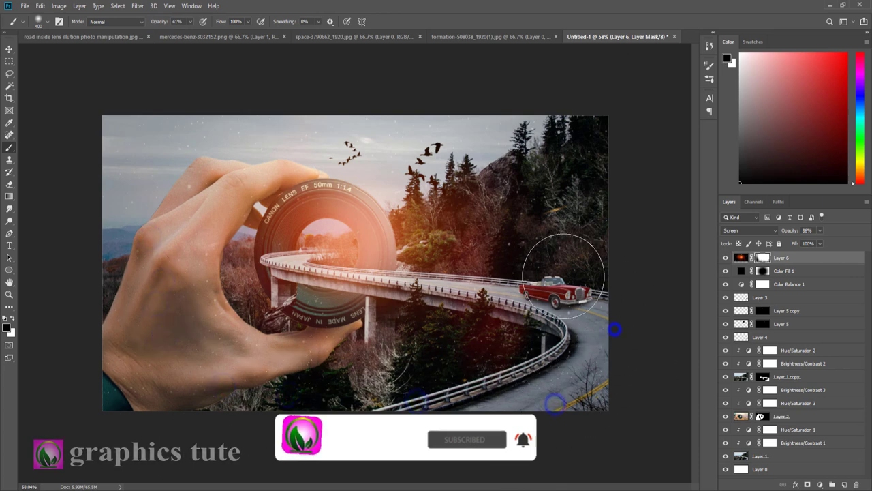
drag(600, 285, 523, 235)
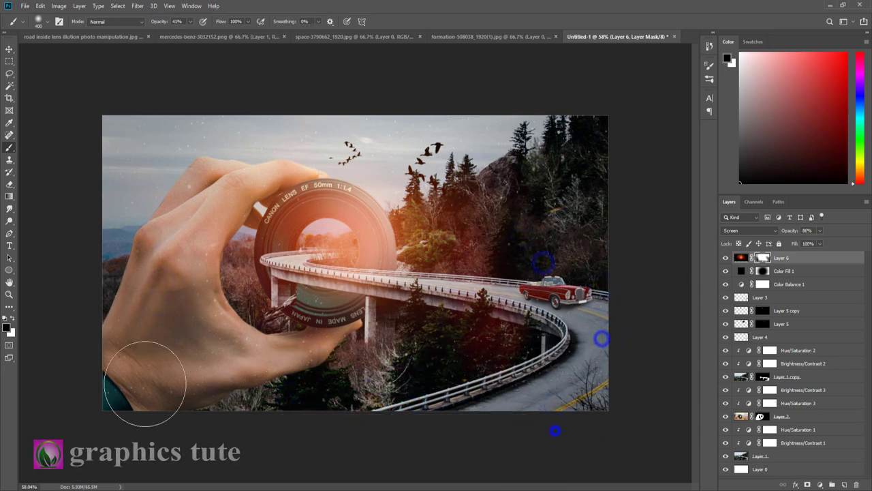
drag(142, 353, 143, 367)
Dab the mask to fade the glow down the hand, into the sky and lower hand
click(180, 199)
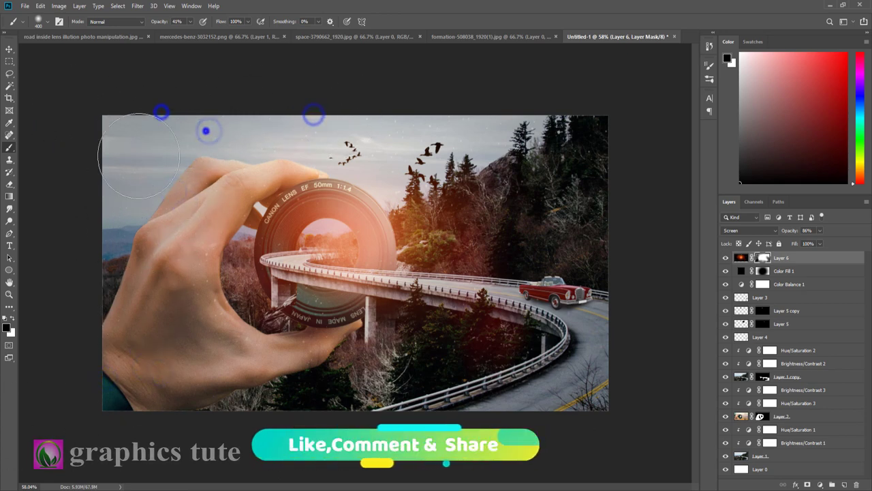
click(188, 252)
click(183, 284)
click(201, 363)
click(166, 275)
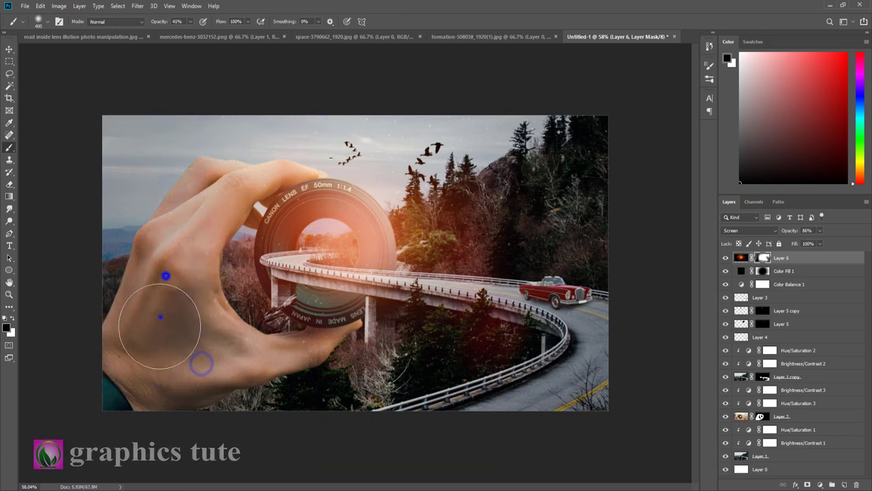
click(160, 317)
click(194, 169)
click(212, 173)
click(225, 118)
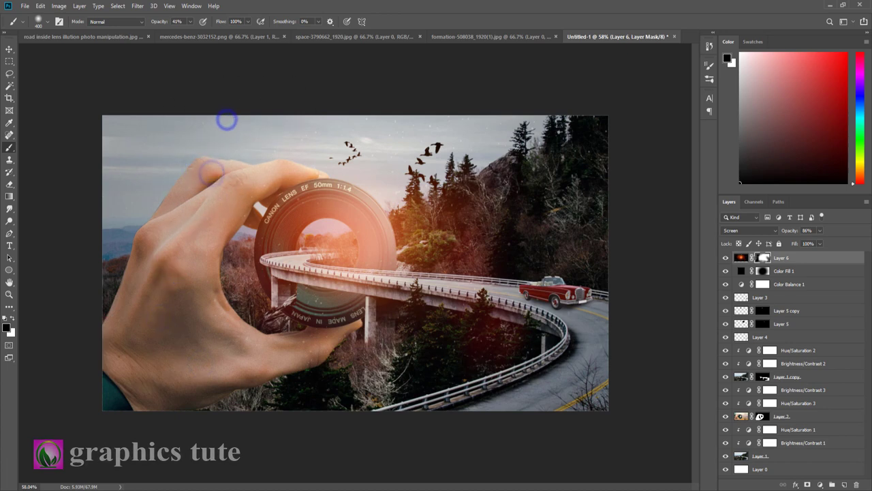
click(289, 371)
click(177, 361)
click(136, 351)
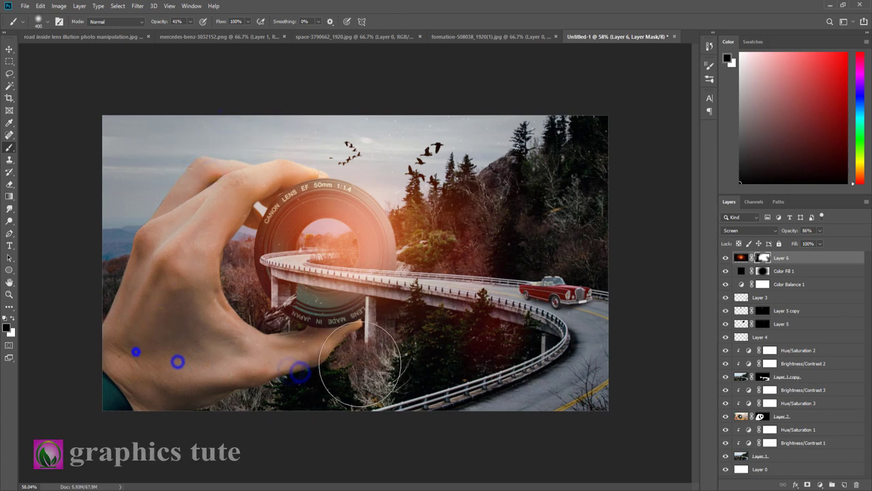
click(315, 339)
Compare the glow on and off, then fade it along the top of the sky
click(725, 257)
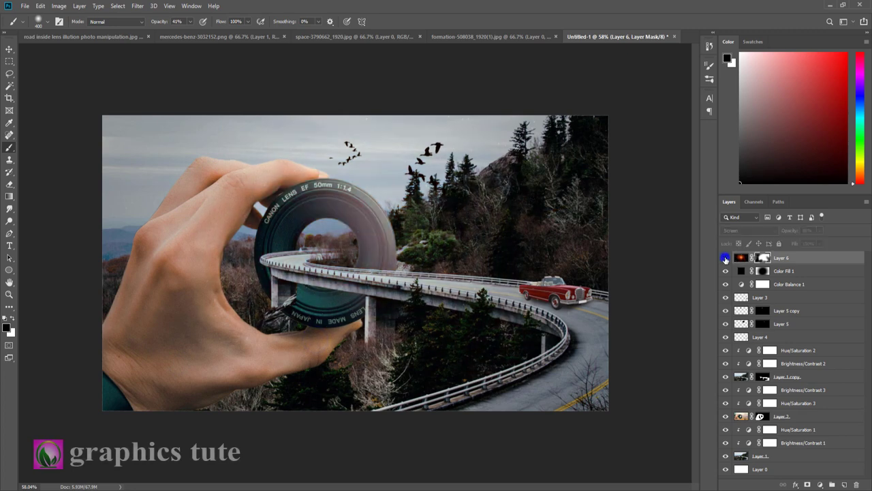
click(725, 258)
click(725, 258)
click(725, 258)
click(386, 121)
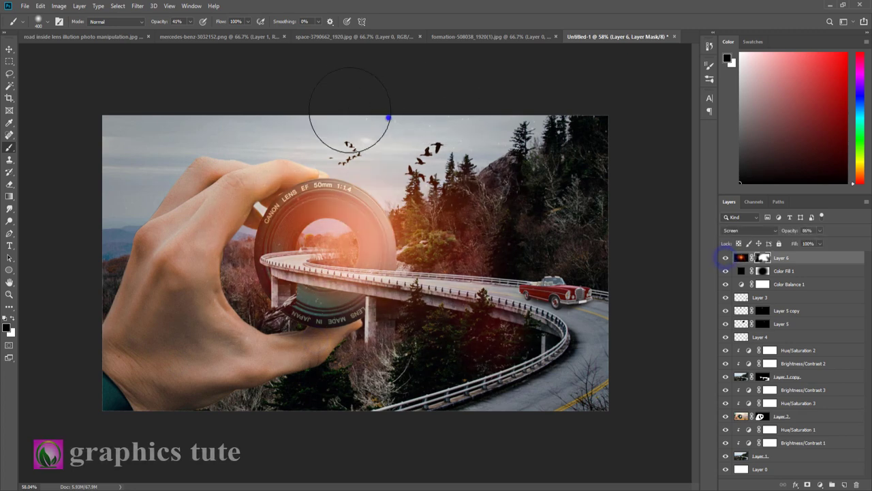
click(371, 108)
click(580, 117)
click(497, 120)
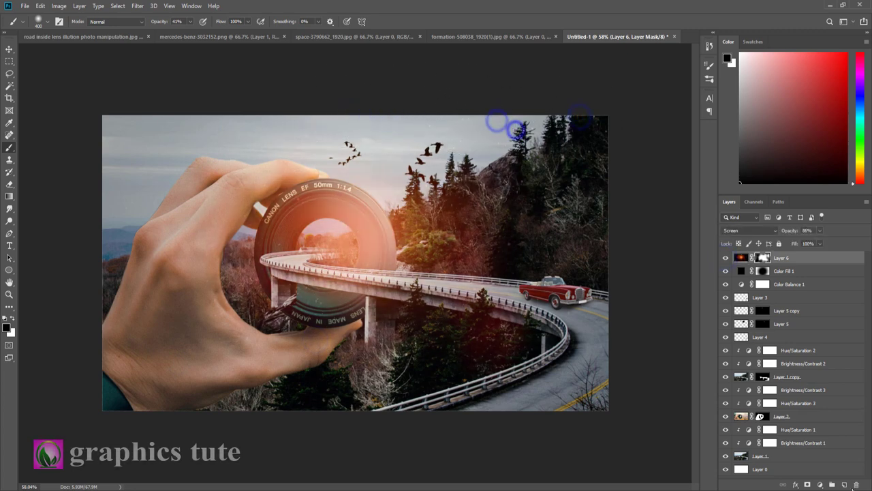
click(820, 485)
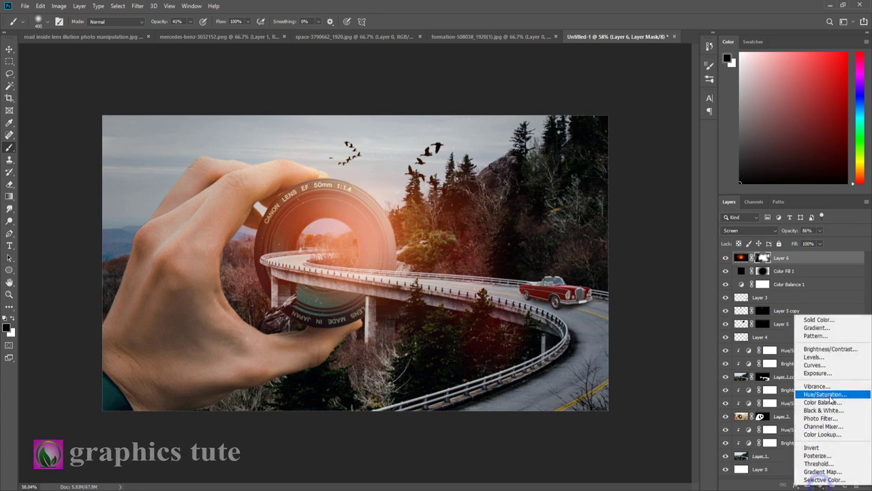
Replace the black-and-white Gradient Map layer with a new Gradient Fill layer
click(820, 471)
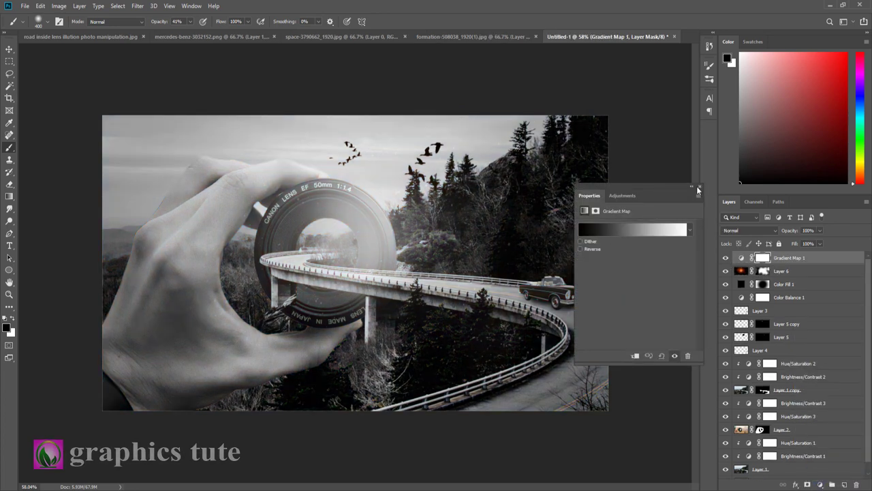
click(696, 187)
key(Delete)
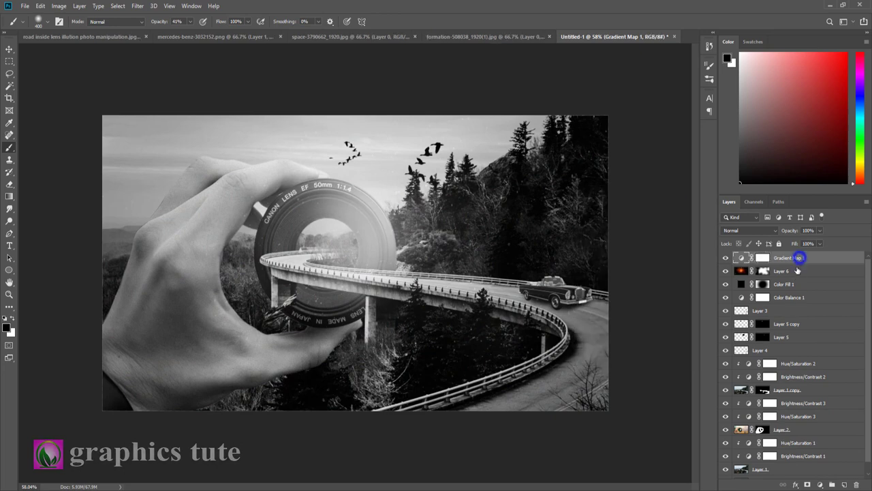
click(821, 485)
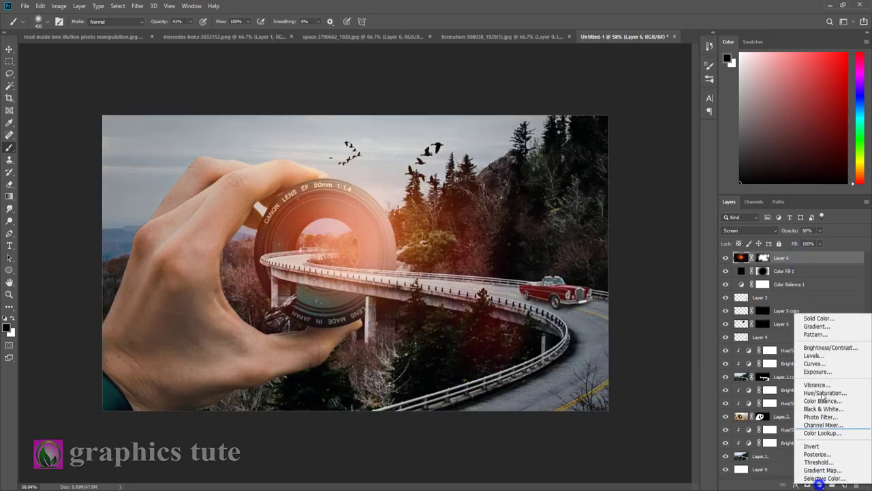
click(828, 326)
Choose the orange-to-purple preset gradient, confirming its purple and orange stop colours
click(646, 130)
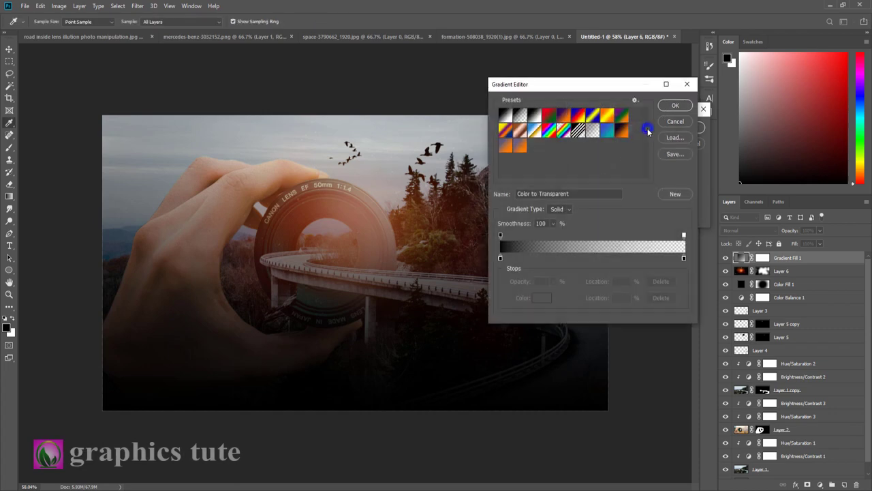
click(522, 150)
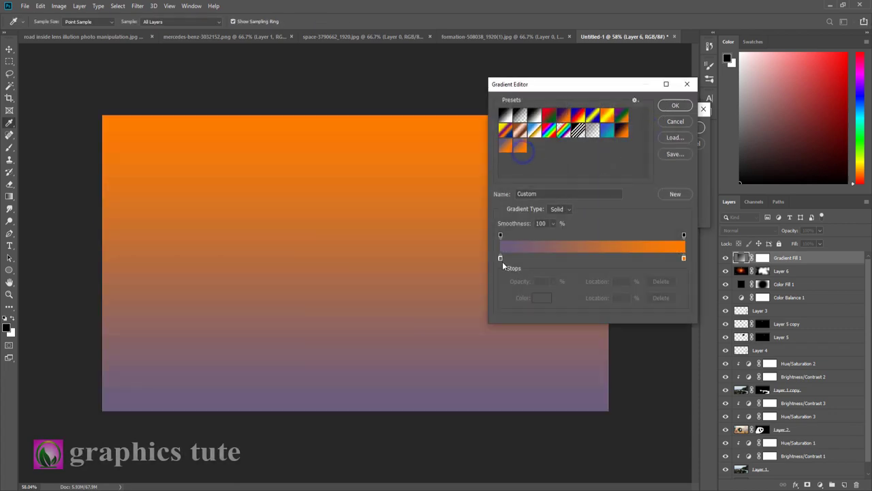
click(500, 258)
click(540, 297)
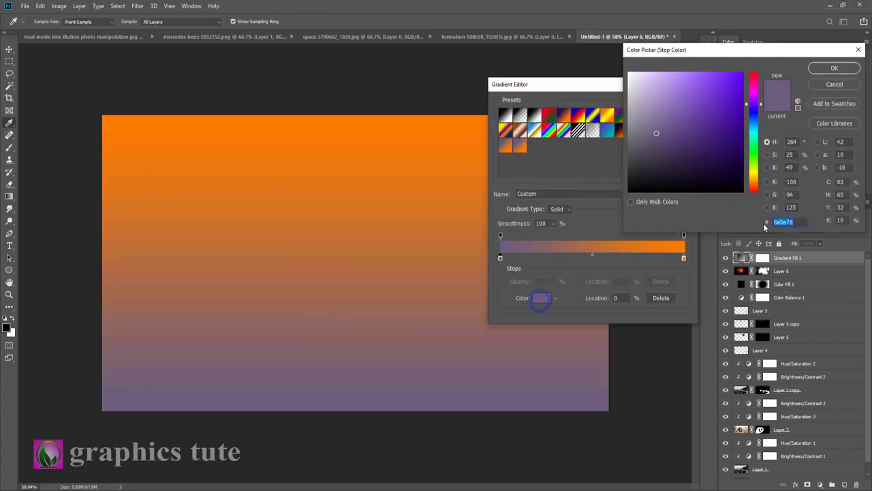
click(837, 68)
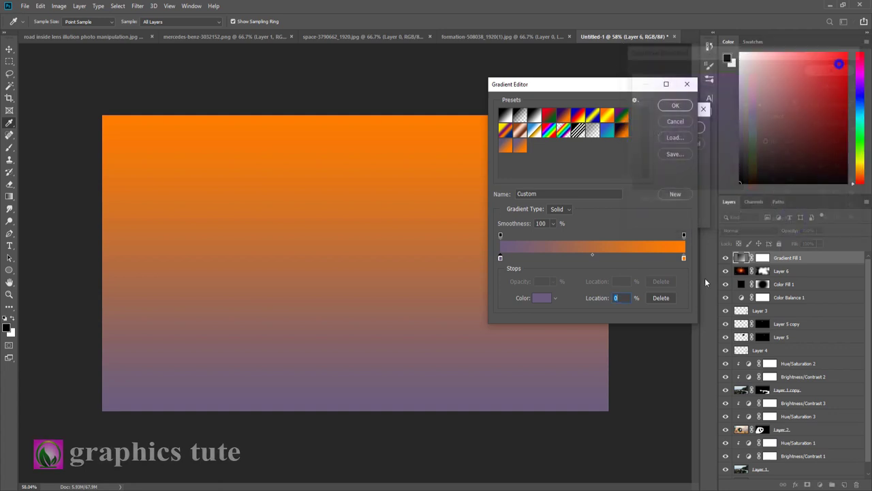
click(685, 258)
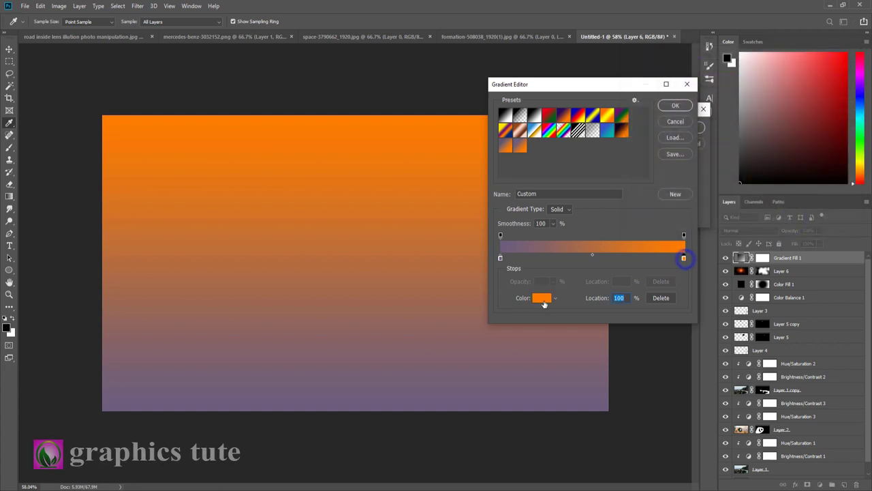
click(540, 297)
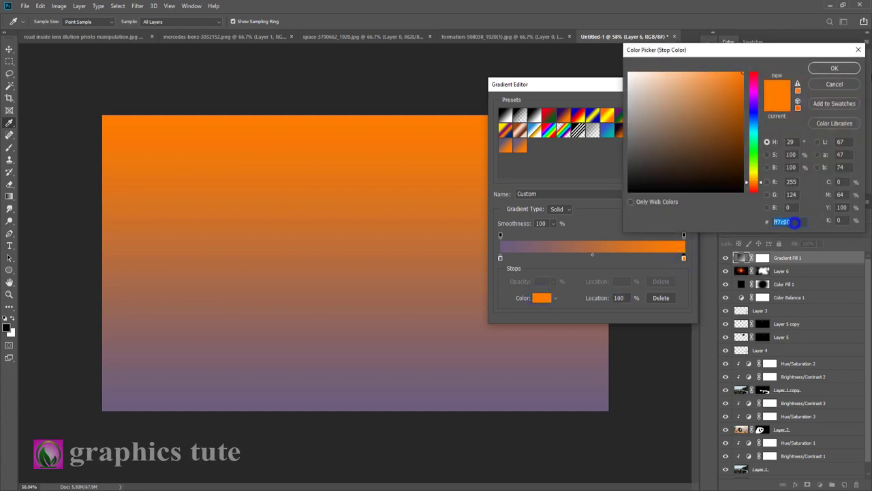
click(836, 69)
click(676, 107)
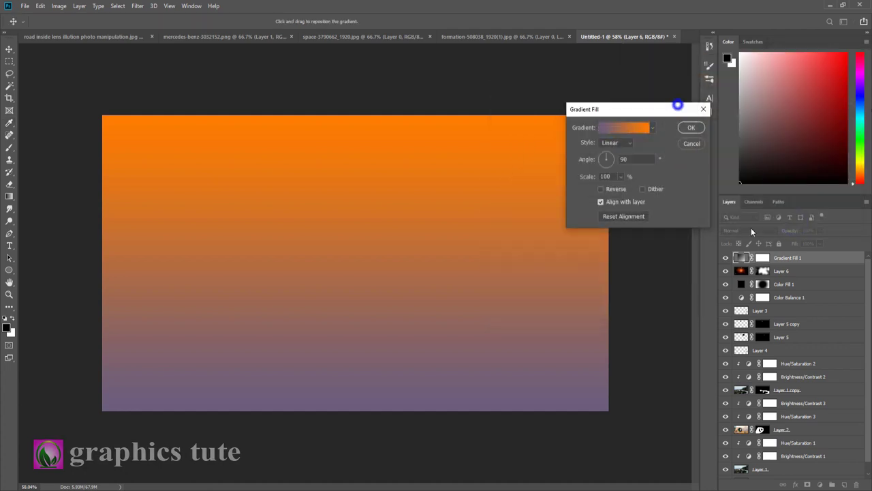
Make the gradient radial, reversed with orange in the centre, scaled to 243%
click(612, 147)
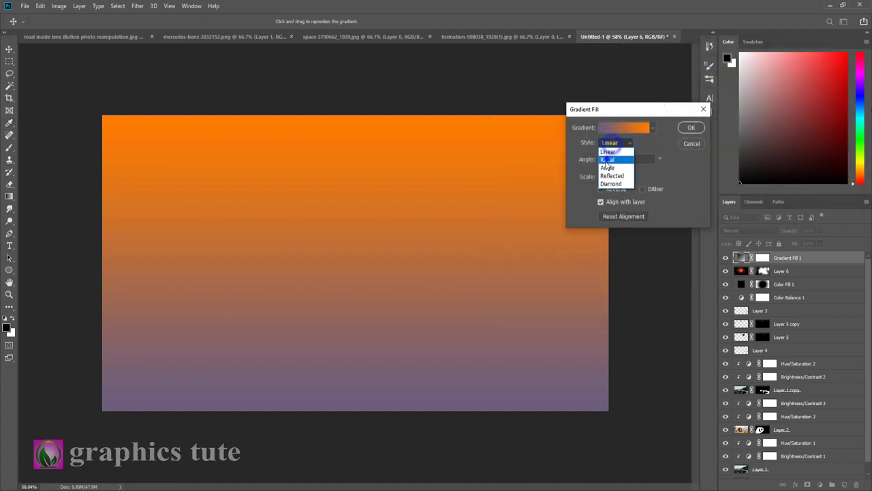
click(611, 154)
click(603, 188)
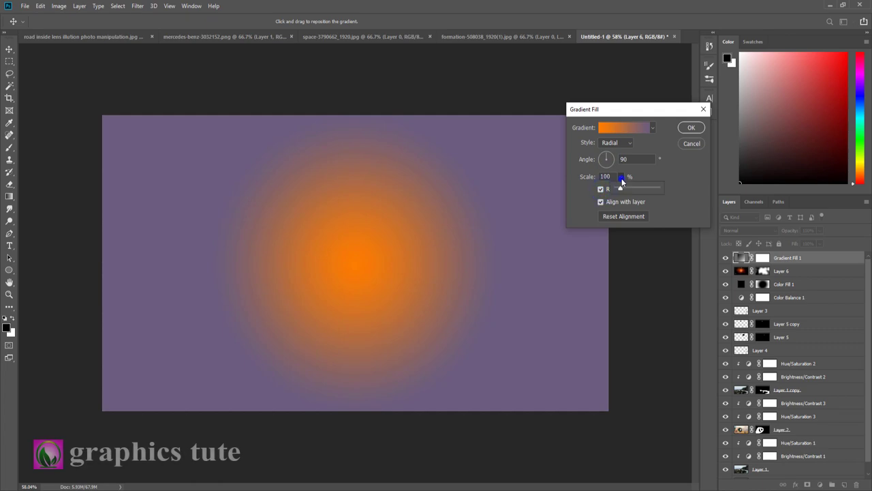
drag(621, 177, 625, 189)
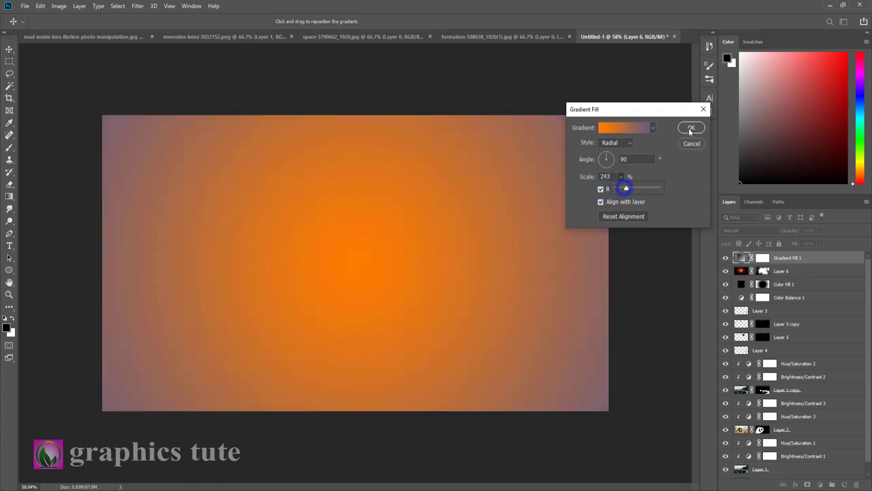
click(690, 128)
click(734, 229)
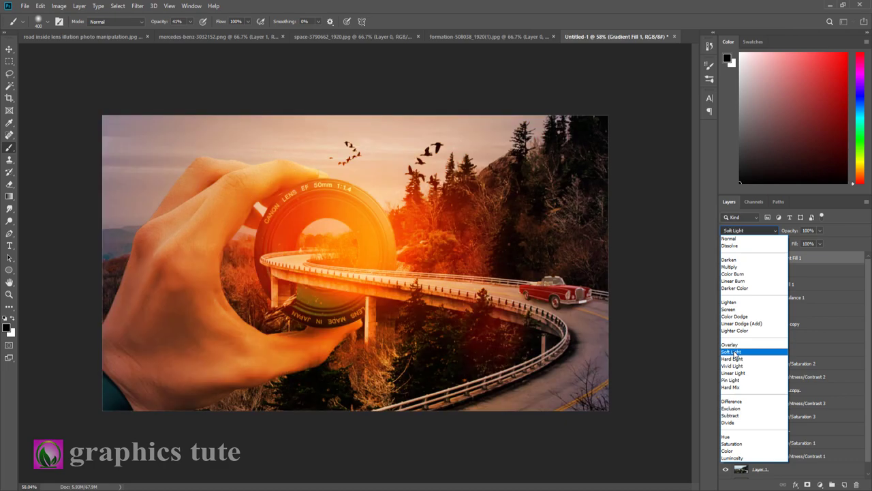
Blend Gradient Fill 1 as Soft Light at 42% opacity, compare it, and add Layer 7
click(736, 353)
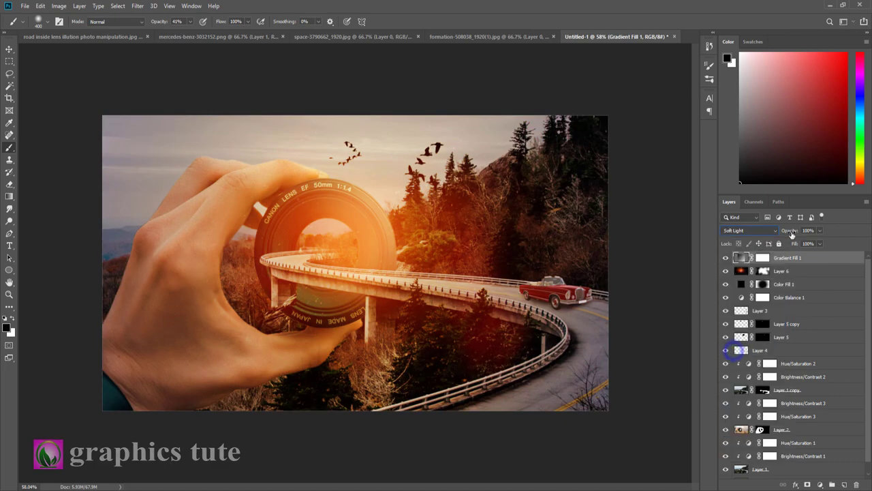
drag(786, 234, 739, 238)
click(726, 258)
click(726, 258)
click(726, 257)
click(726, 257)
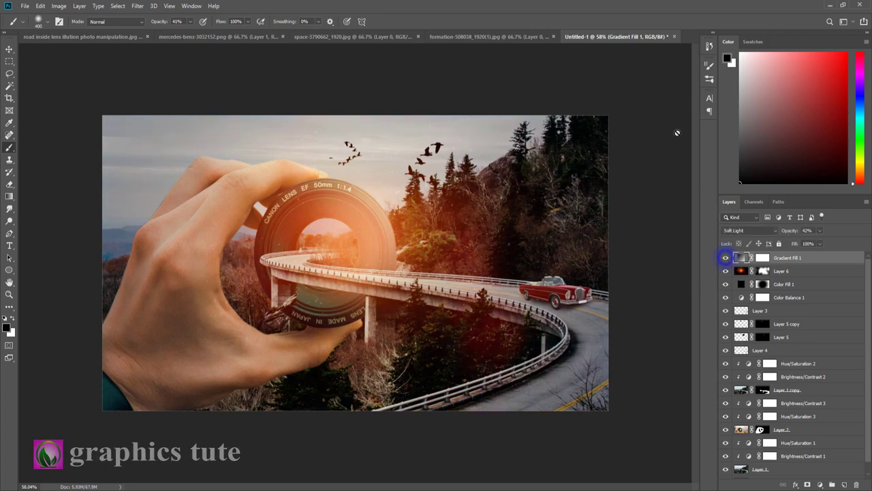
click(843, 484)
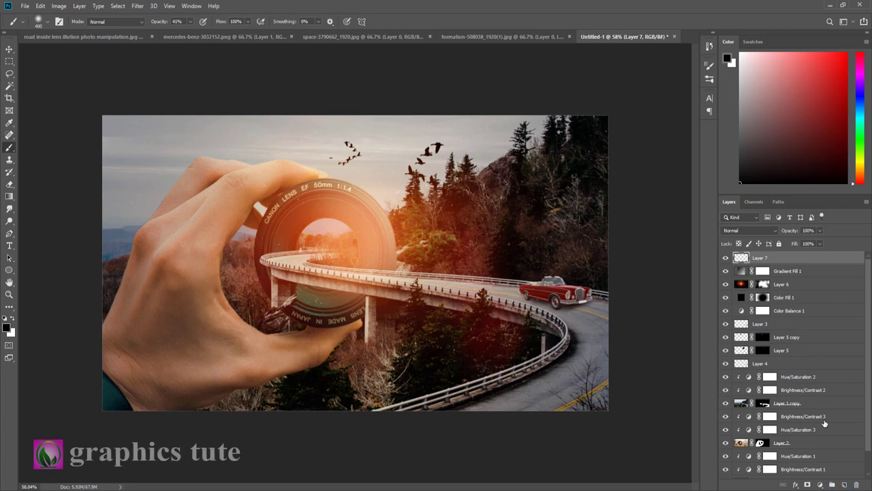
Stamp the visible layers into Layer 7 and grade it in Camera Raw with more Dehaze and Blacks -25
key(ctrl+shift+alt+e)
click(139, 10)
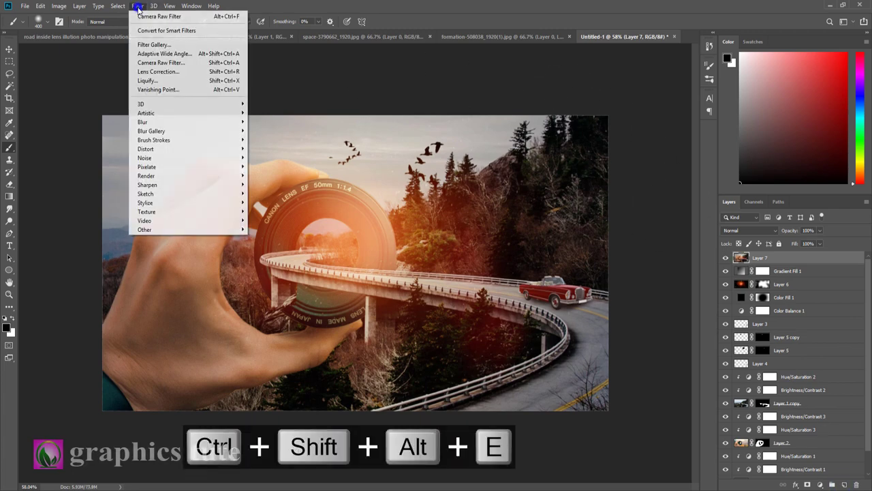
click(165, 60)
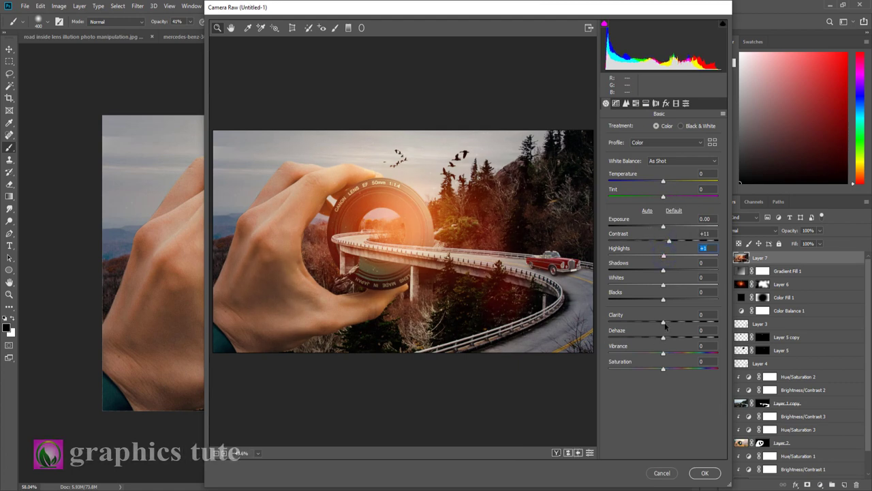
drag(664, 339, 667, 338)
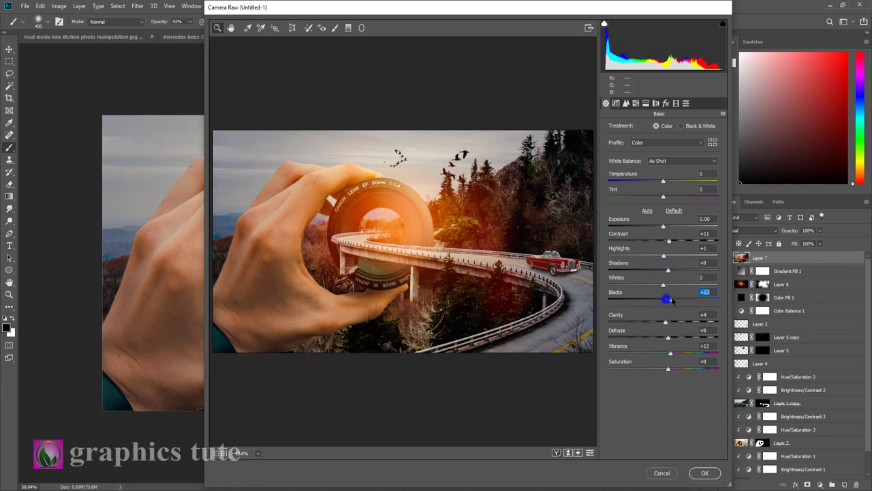
drag(672, 300, 658, 307)
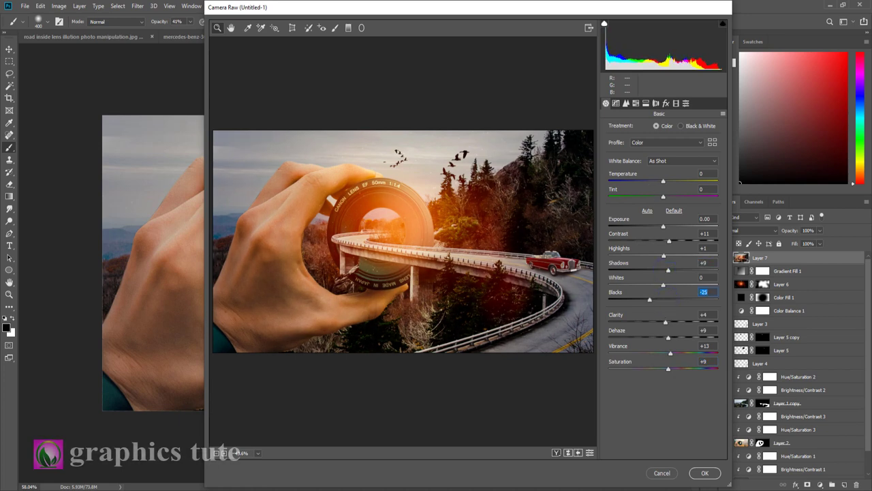
click(703, 471)
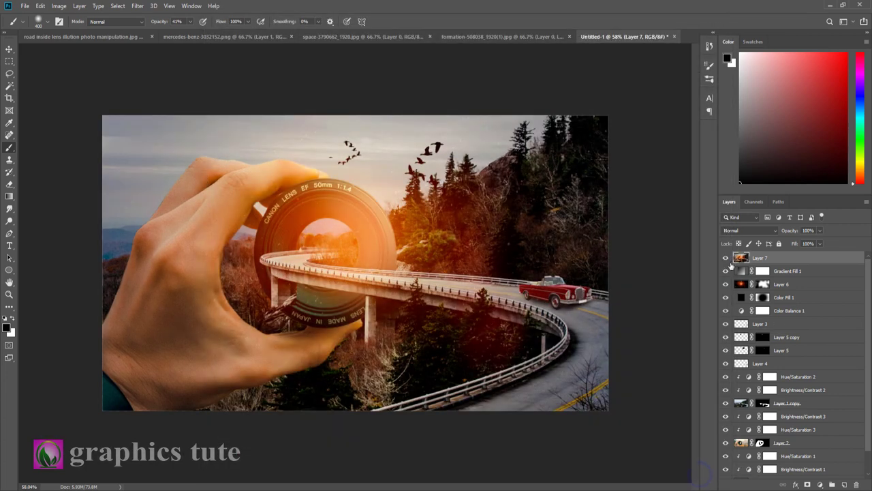
Stamp a merged copy of the image into new Layer 8 set to Linear Light
click(724, 258)
click(725, 257)
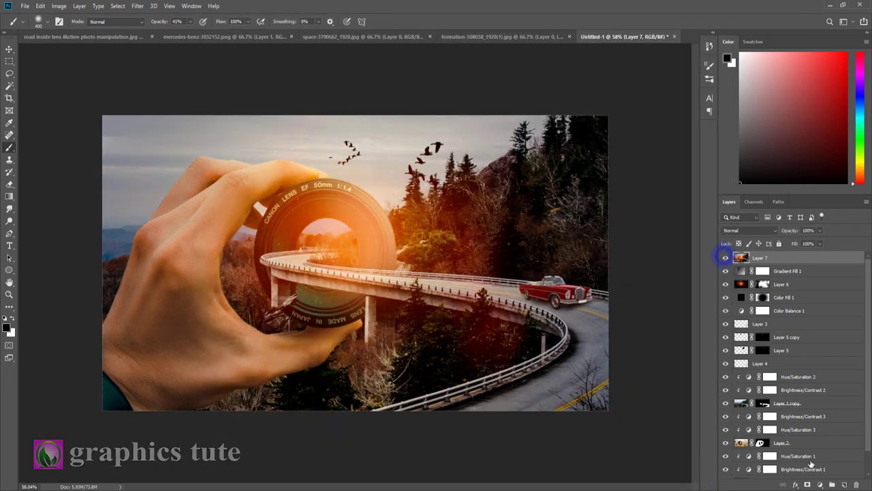
click(845, 484)
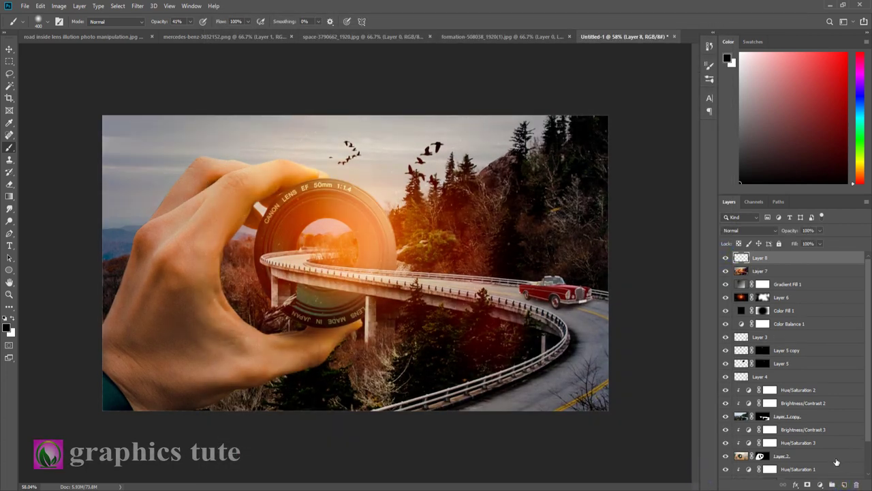
key(ctrl+shift+alt+e)
click(768, 232)
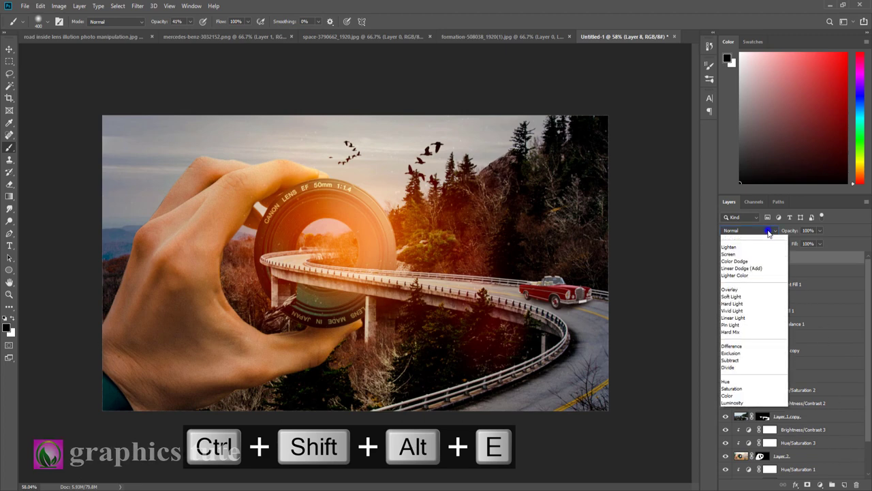
click(743, 374)
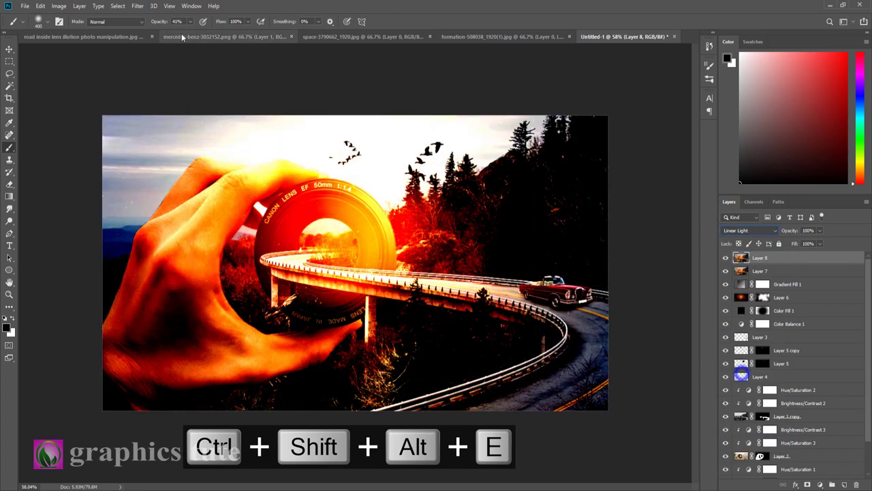
Sharpen with a 0.3-pixel High Pass on Layer 8, then zoom in to check the bushes
click(137, 6)
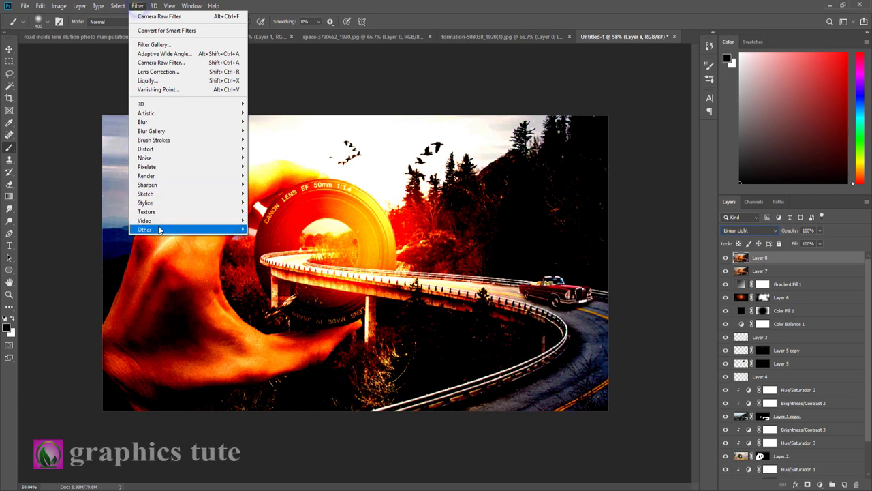
mouse_move(144, 230)
click(269, 237)
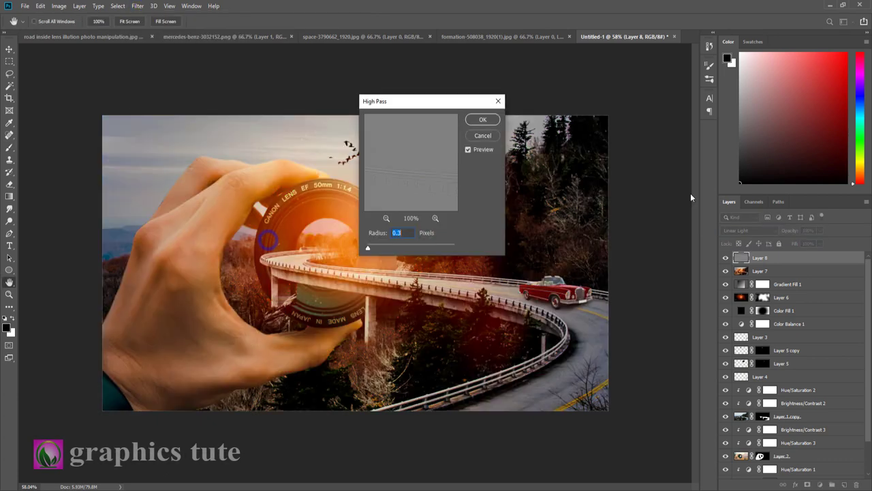
click(483, 120)
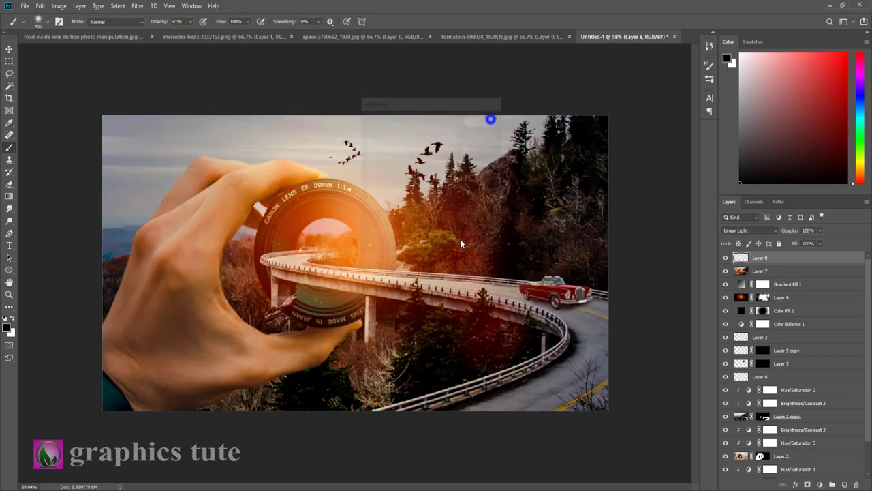
click(725, 258)
click(725, 258)
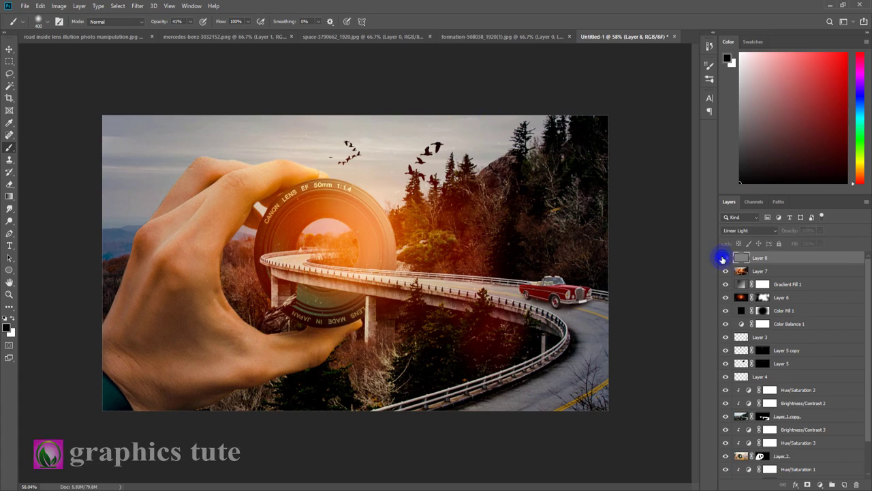
click(725, 258)
click(725, 258)
click(725, 258)
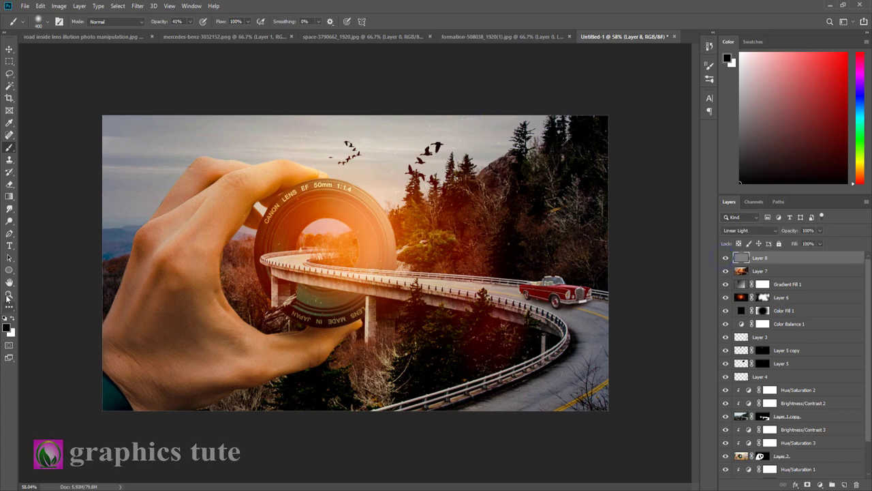
key(z)
mouse_move(439, 253)
mouse_down()
mouse_move(472, 292)
mouse_move(419, 255)
mouse_move(429, 259)
mouse_up()
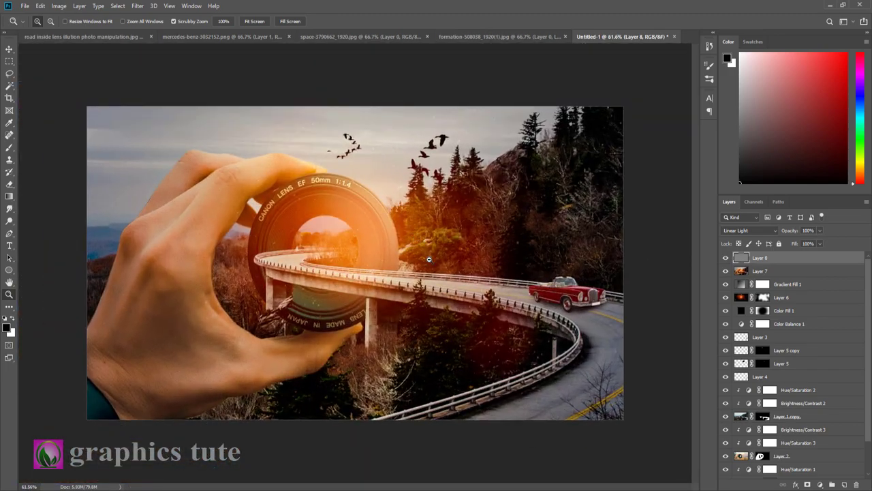